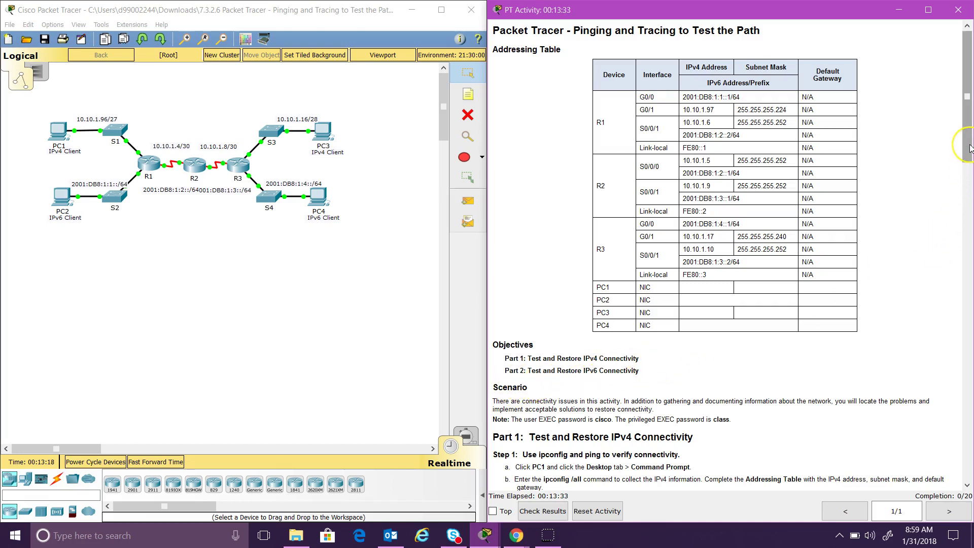
Open the Command Prompt on PC1 and run ipconfig /all to list its IPv4 configuration.
left_click_drag(970, 148, 969, 271)
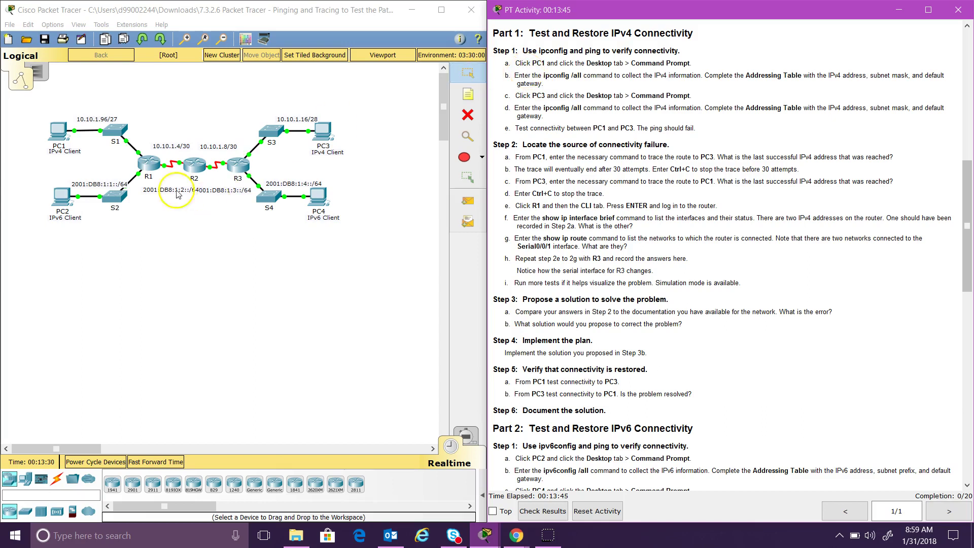
left_click(59, 137)
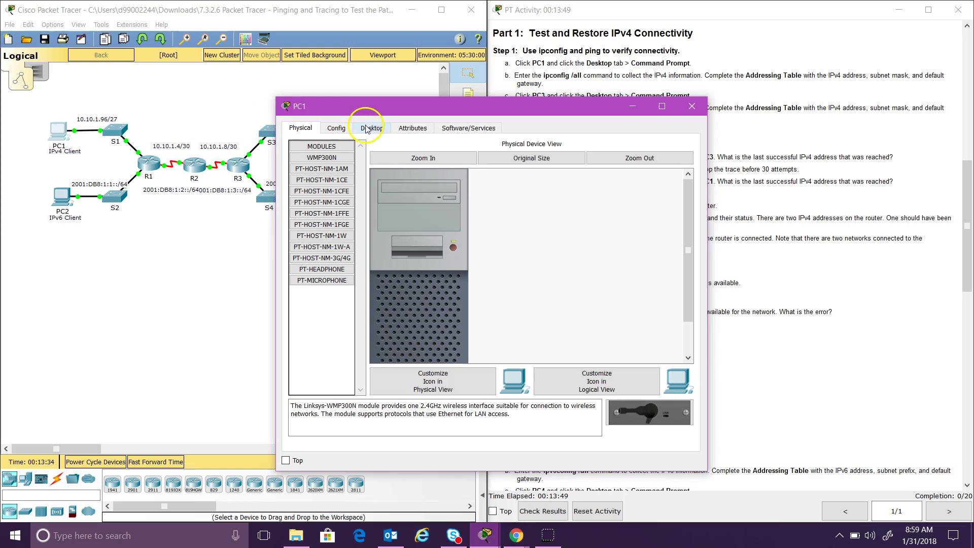
left_click(370, 128)
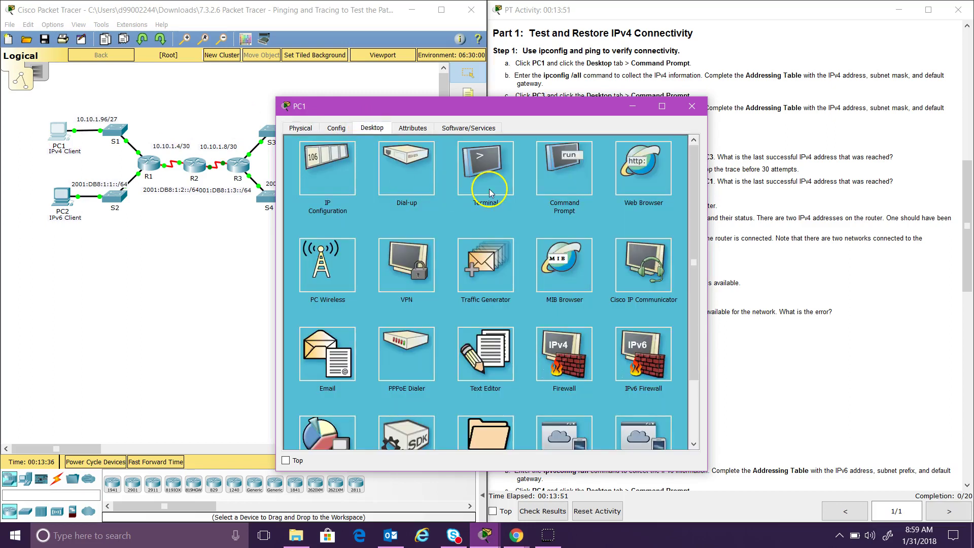
left_click(564, 169)
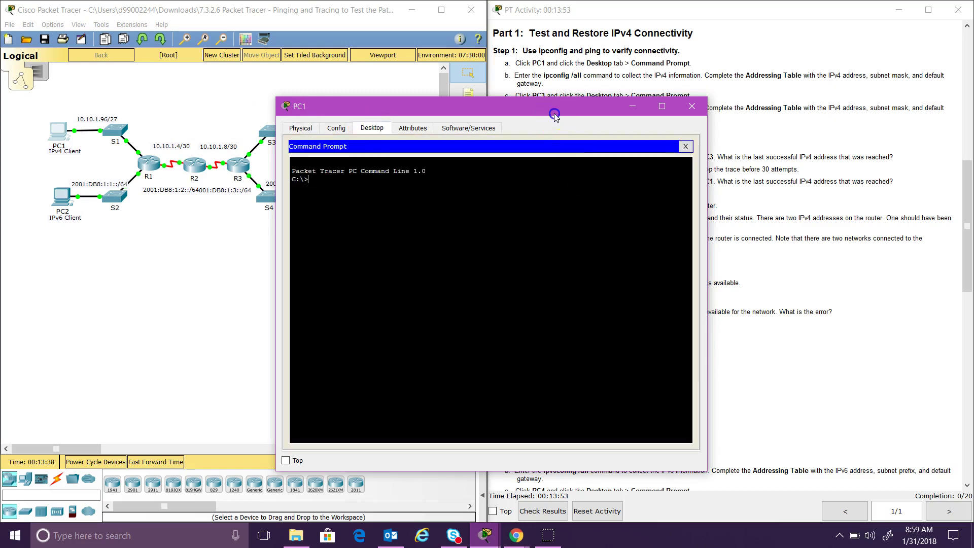
left_click_drag(554, 114, 311, 100)
type("ipco")
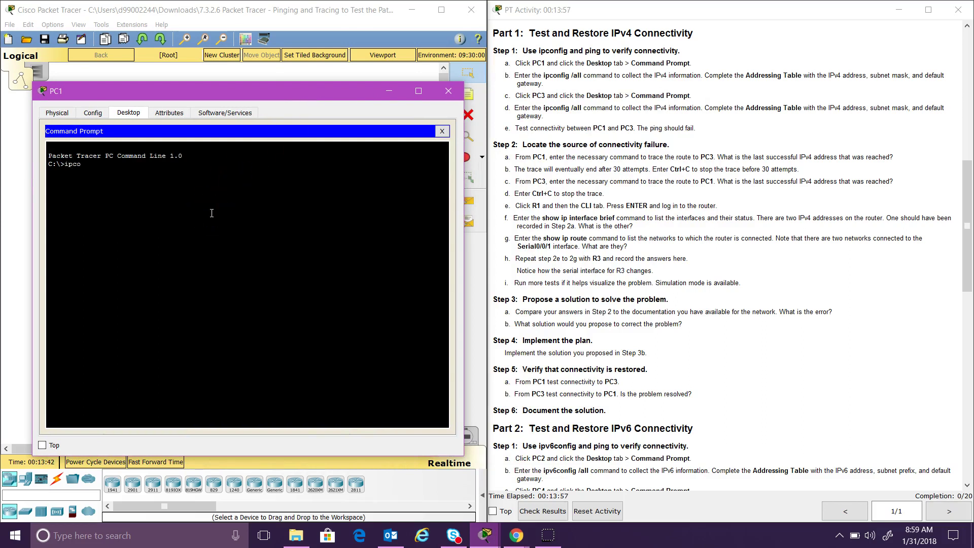
type("nfig /all")
key("Return")
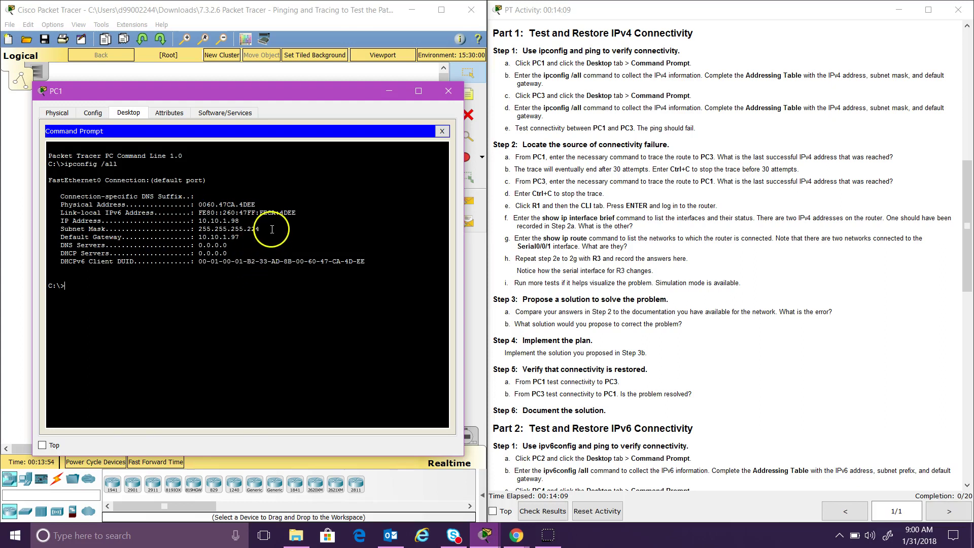
left_click_drag(239, 221, 200, 219)
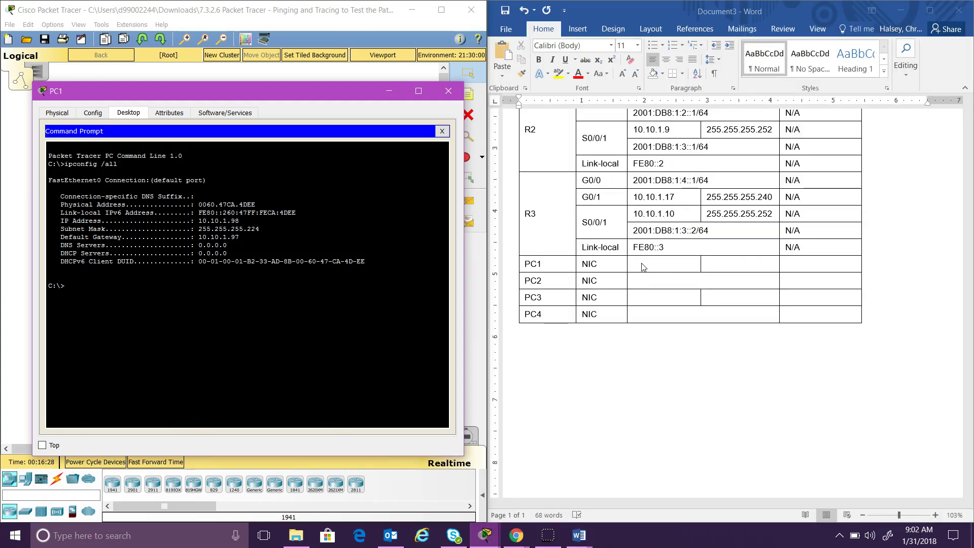
In the Word addressing table, enter 10.10.1.98 as the IPv4 address of PC1's NIC.
left_click(641, 267)
key("ctrl+v")
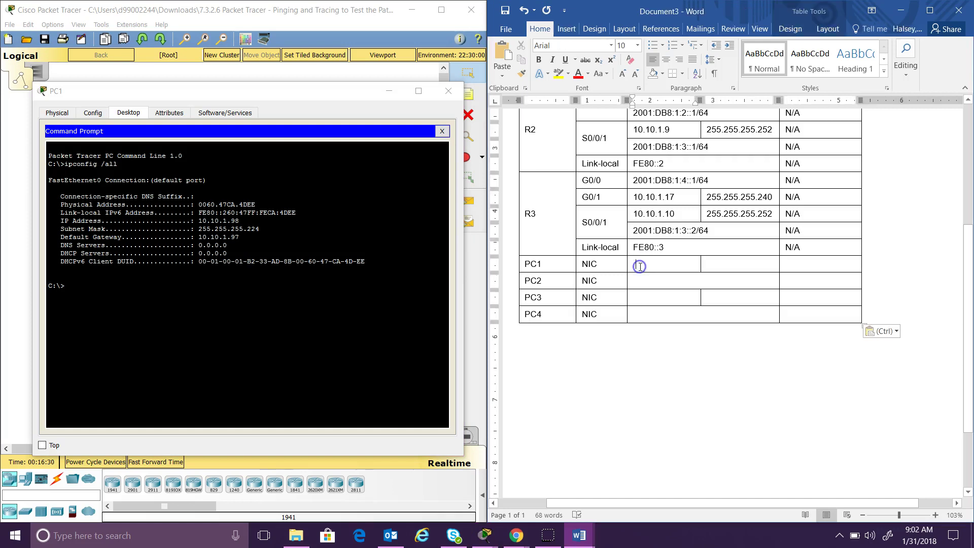
type("10")
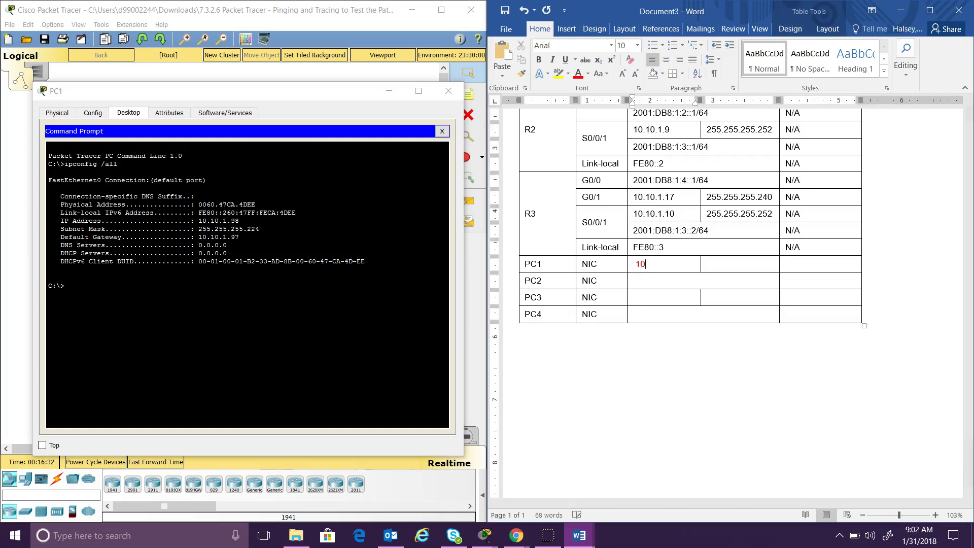
type(".10.10")
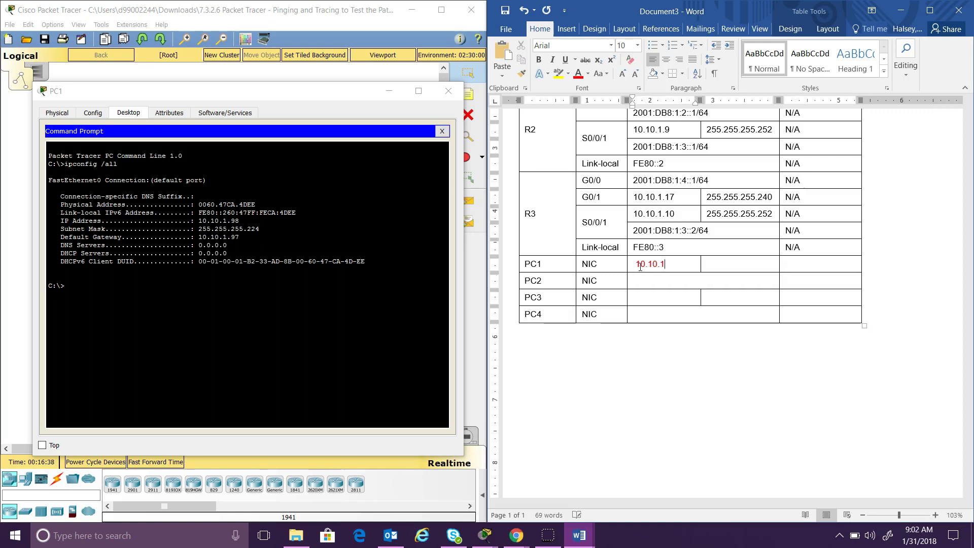
type("98")
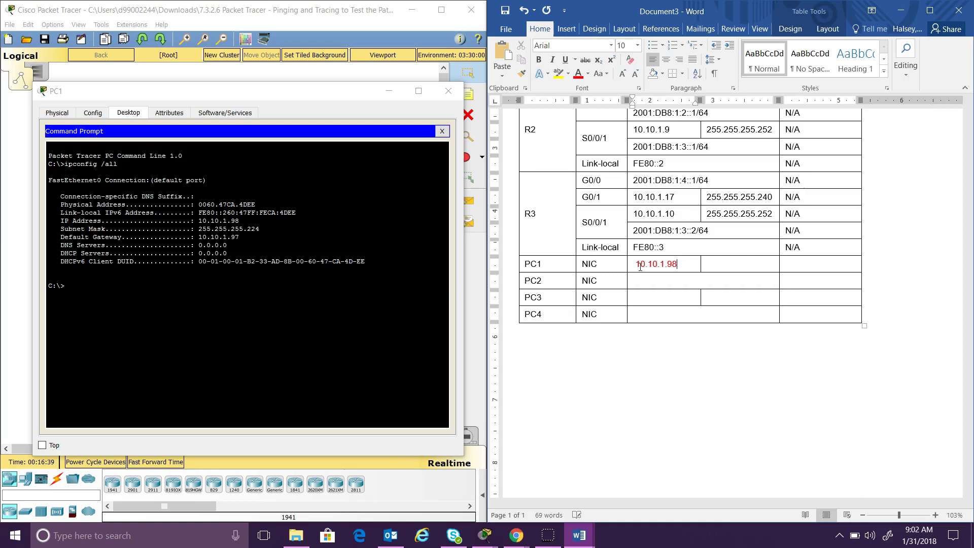
Complete the PC1 row with subnet mask 255.255.255.224 and default gateway 10.10.1.97.
left_click(730, 267)
type("255")
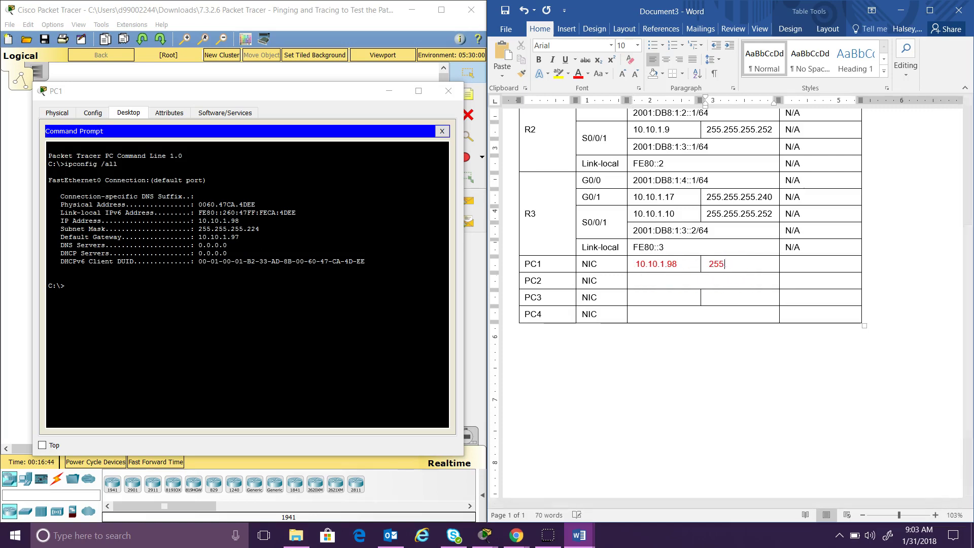
type(".255.255.")
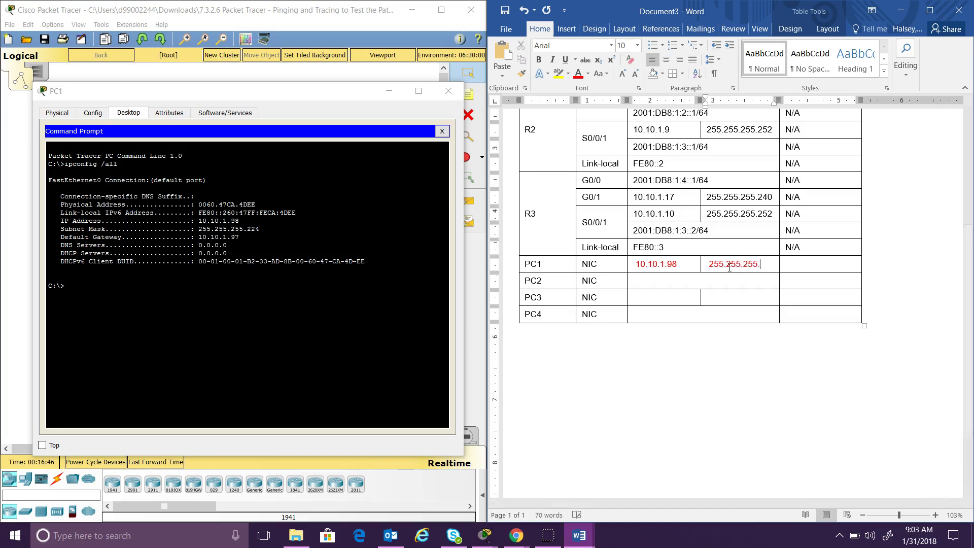
type("224")
left_click(828, 264)
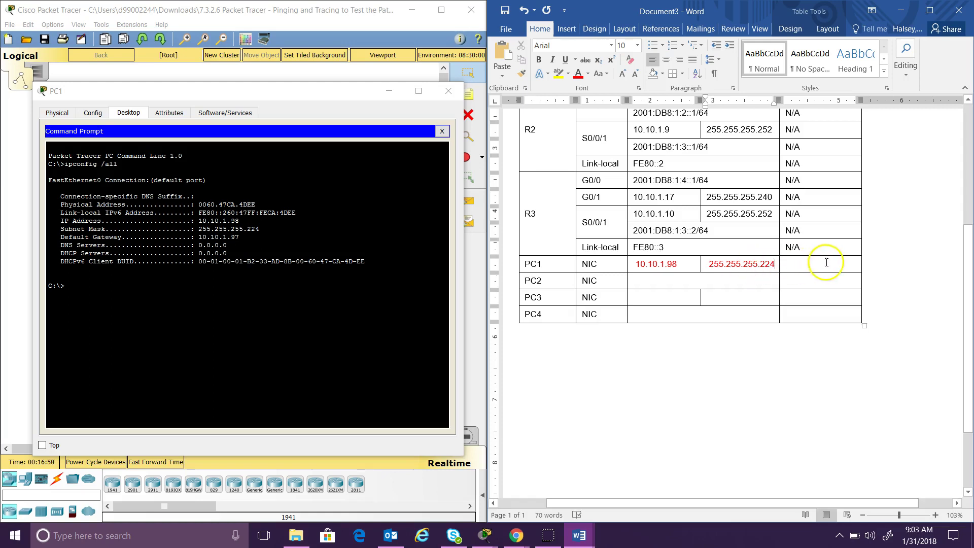
left_click(832, 263)
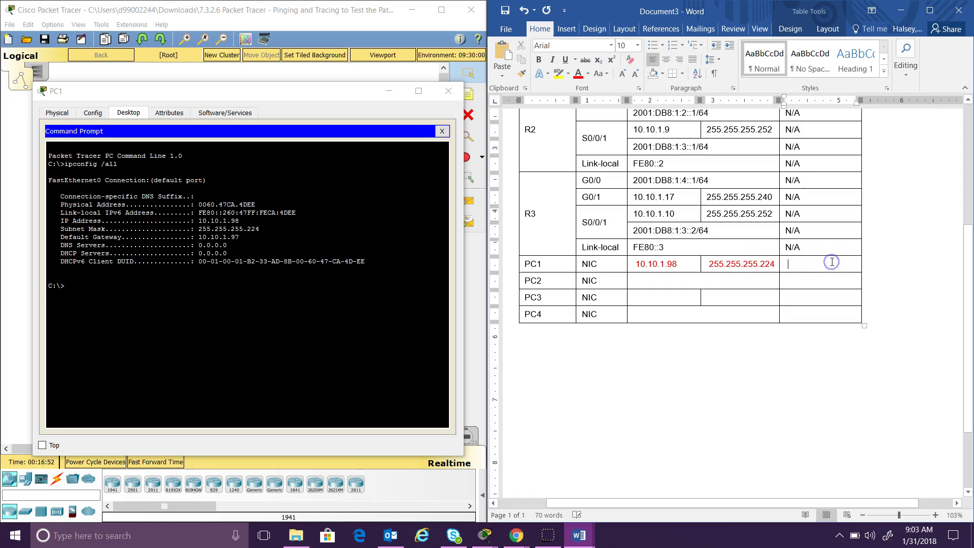
type("10.10.1.97")
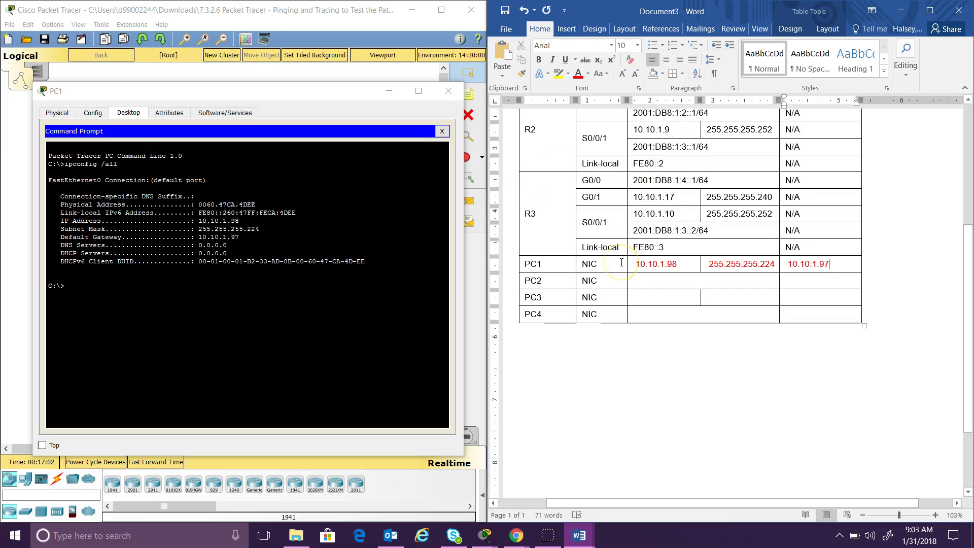
Switch back to the Packet Tracer activity instructions for Part 1, Step 1, and close the PC1 window.
left_click(490, 536)
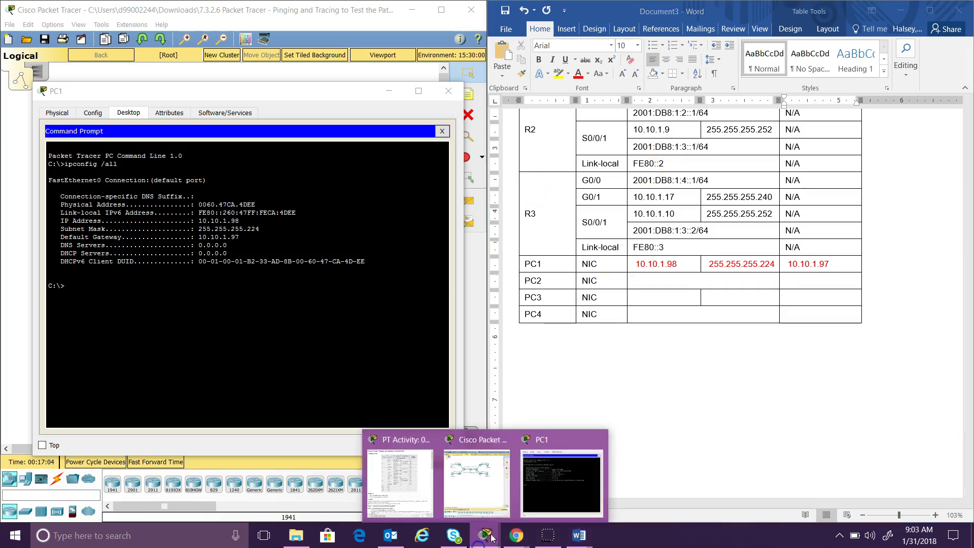
left_click(399, 495)
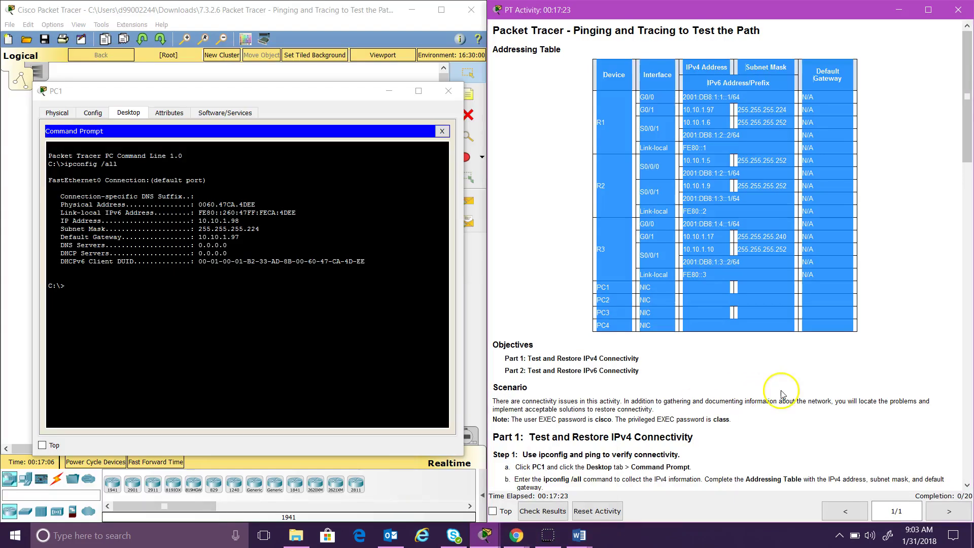
left_click_drag(968, 134, 970, 222)
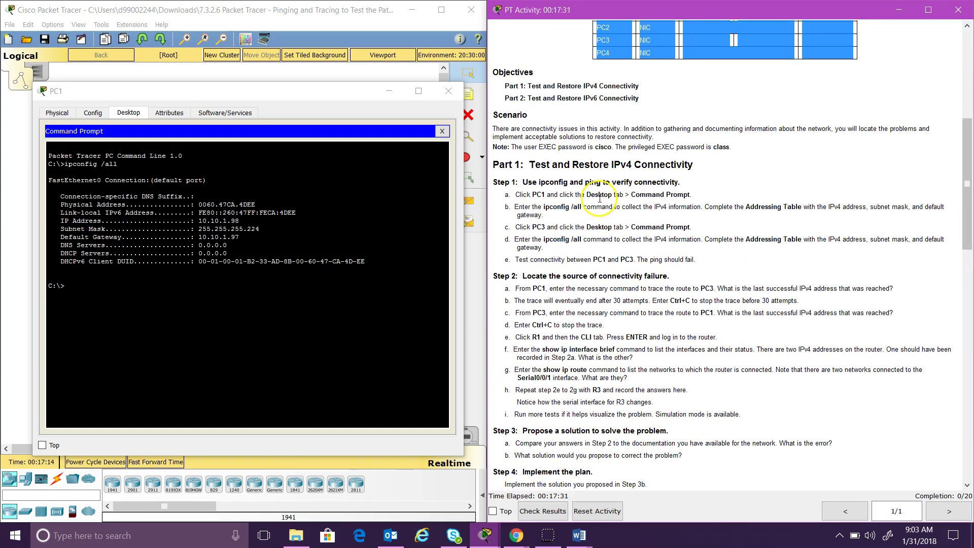
left_click(452, 96)
Open the Command Prompt on PC3 and run ipconfig /all to list its IPv4 configuration.
left_click(325, 145)
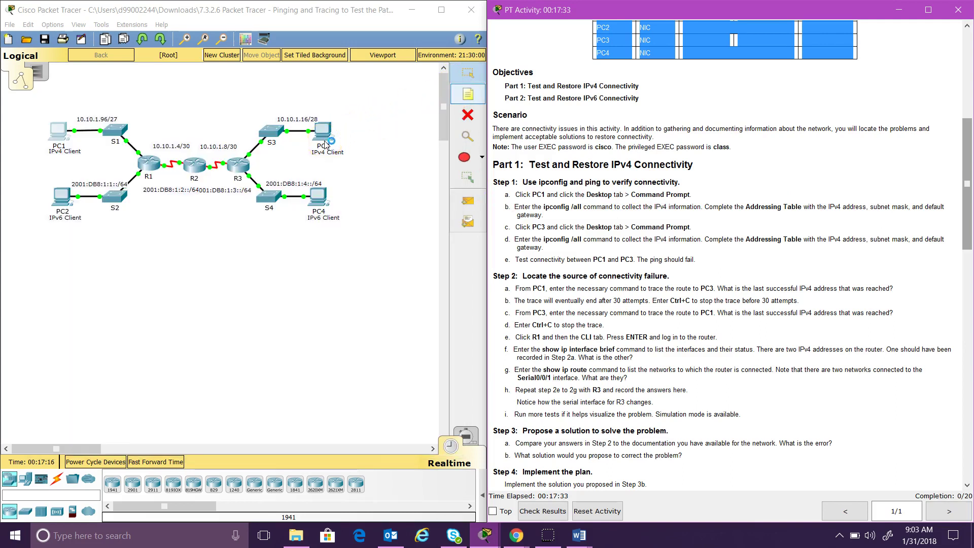
left_click(323, 136)
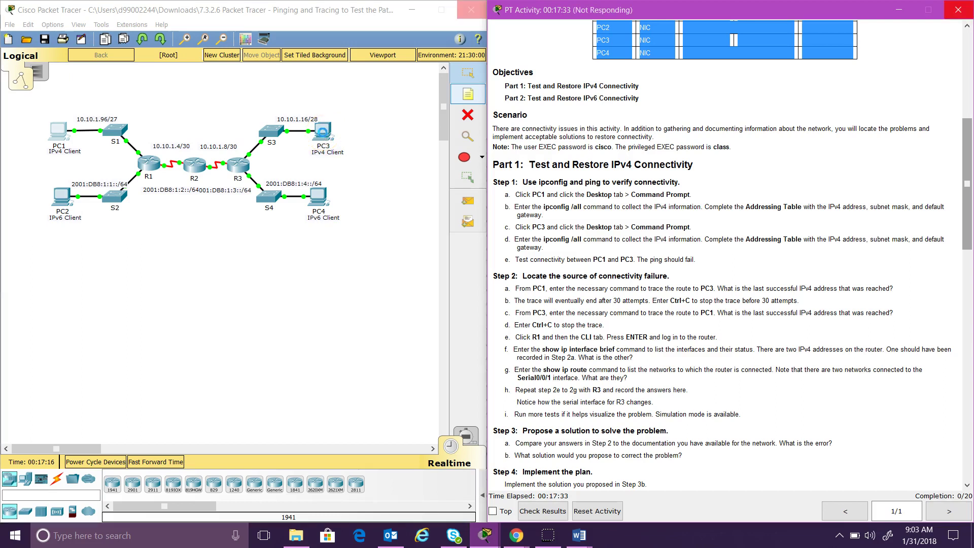
left_click(343, 130)
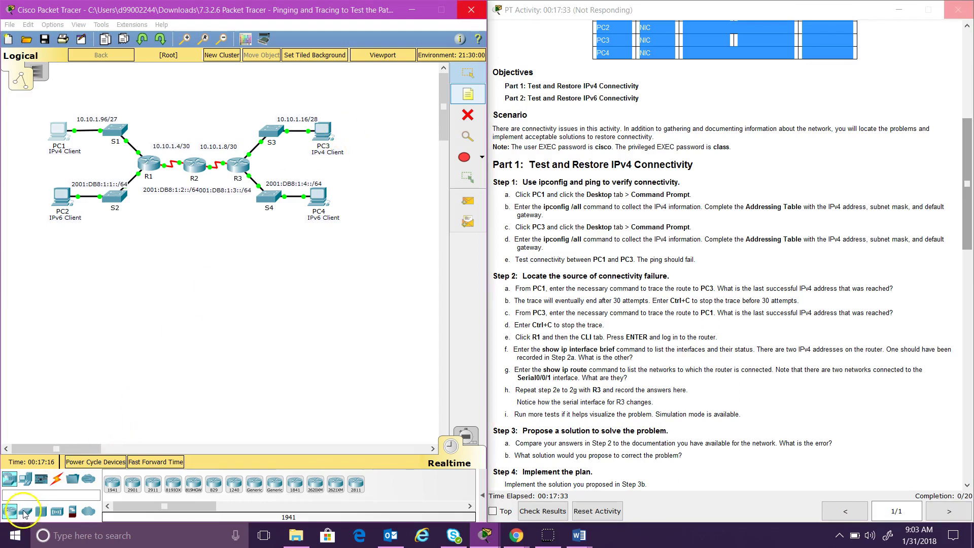
left_click(156, 100)
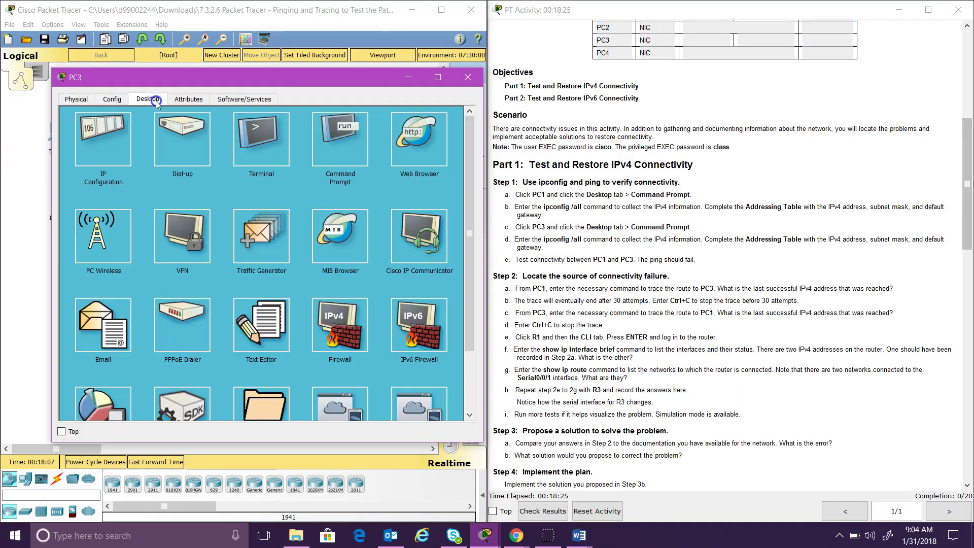
left_click(374, 137)
left_click(329, 144)
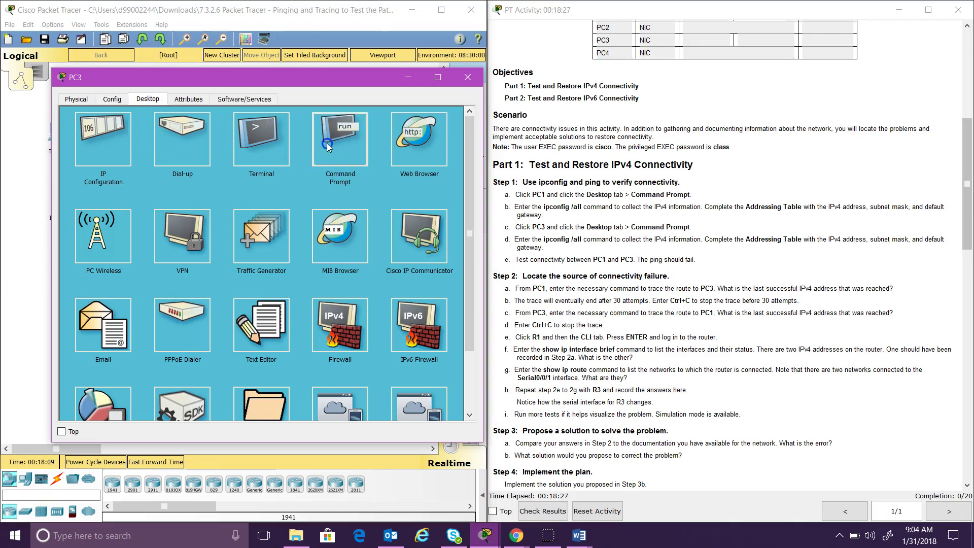
left_click(266, 191)
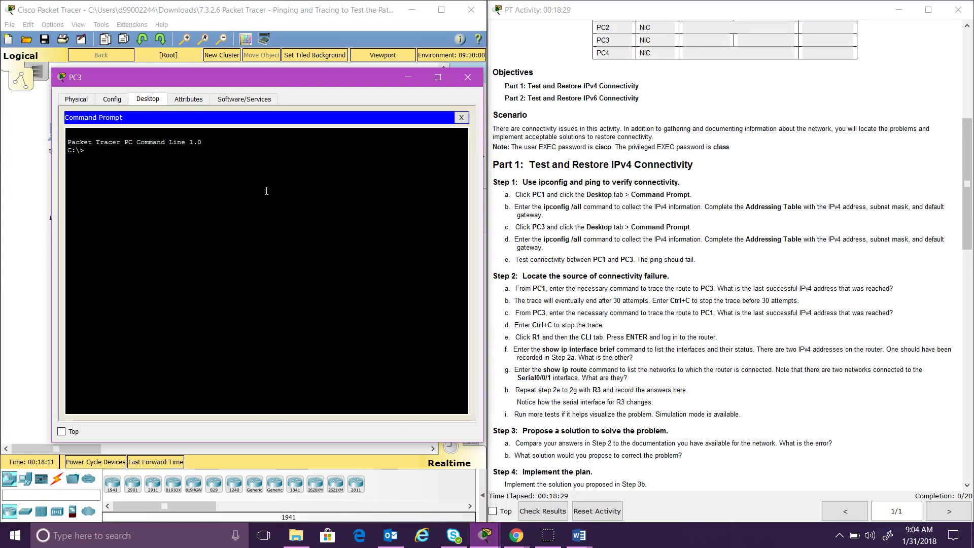
type("ipconfig /all")
key("Return")
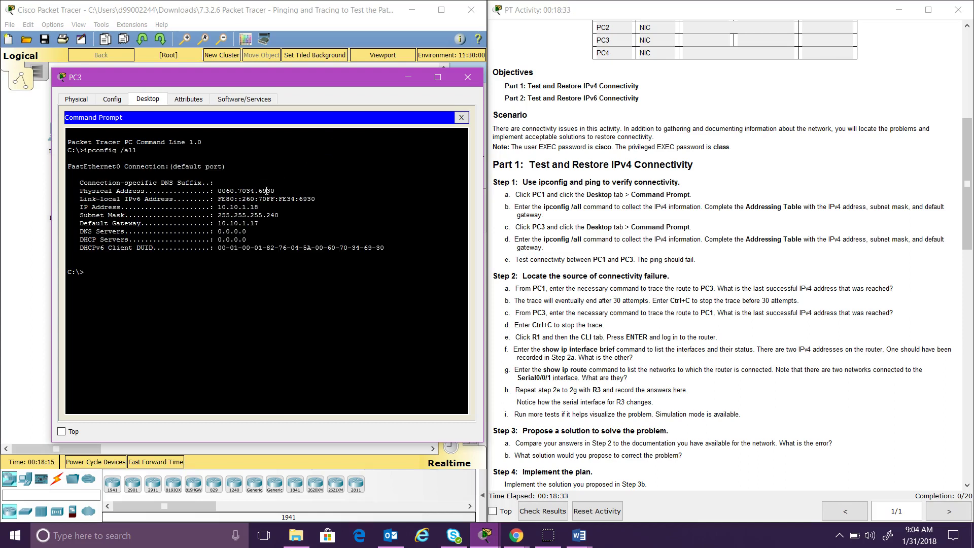
Switch to the Word addressing table and enter 10.10.1.18 as the IPv4 address of PC3's NIC.
left_click(579, 535)
left_click(644, 505)
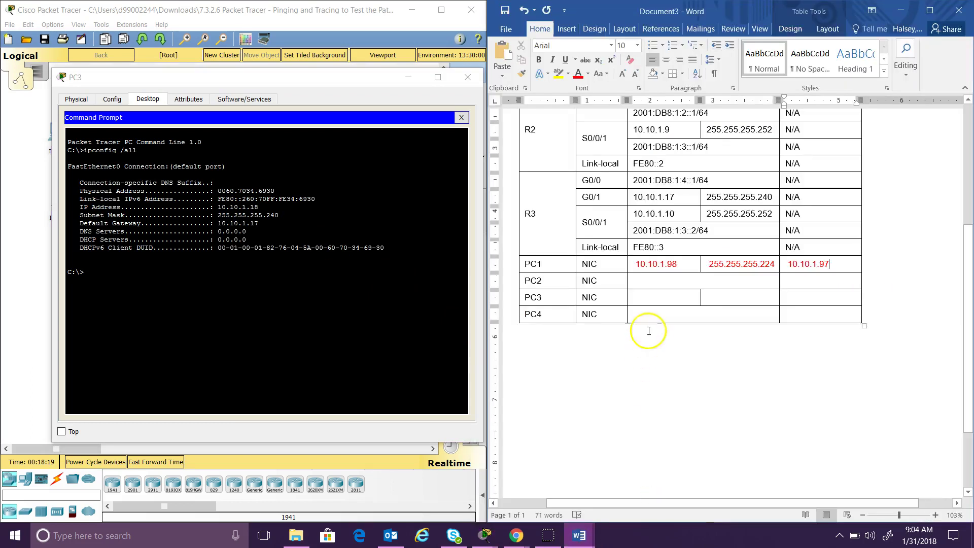
left_click(646, 294)
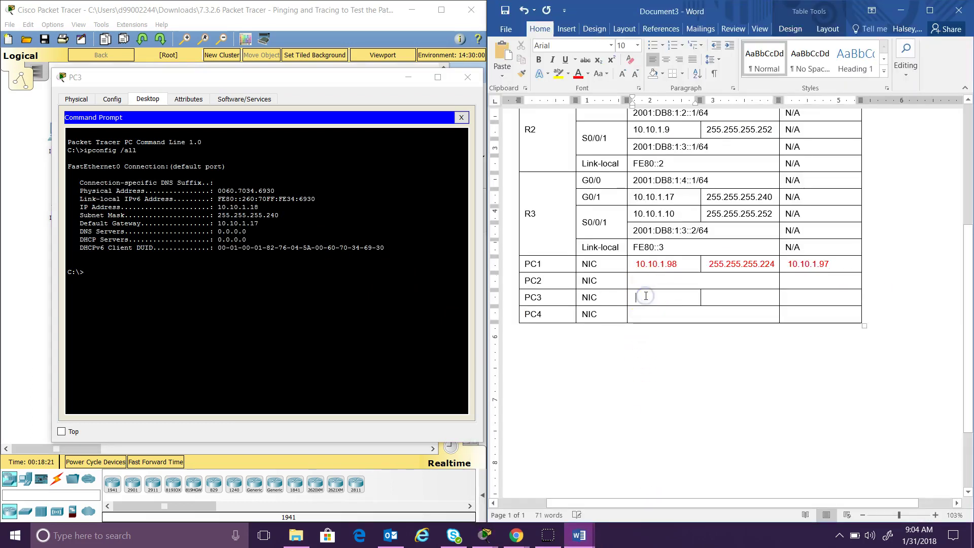
type("10.1")
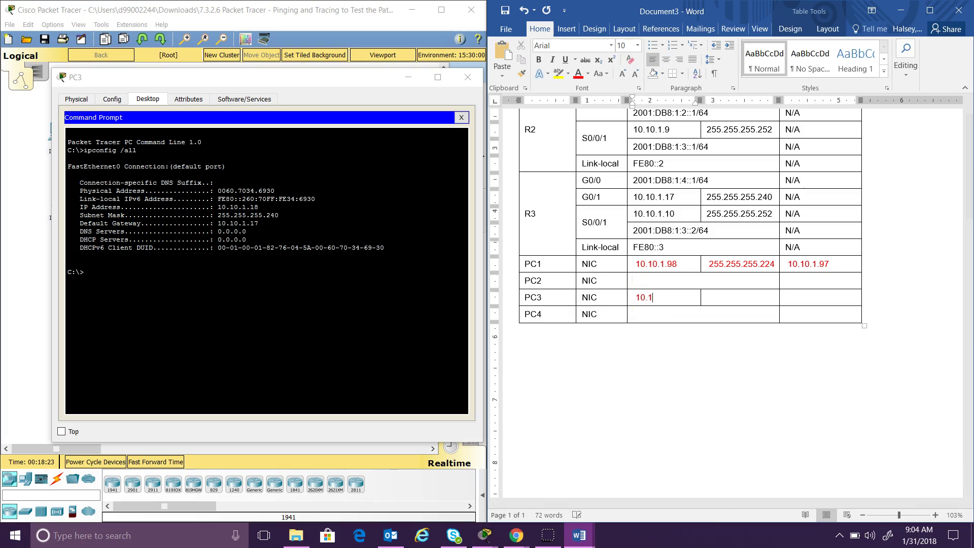
type("0.1.18")
Complete the PC3 row with subnet mask 255.255.255.240 and default gateway 10.10.1.17.
left_click(745, 301)
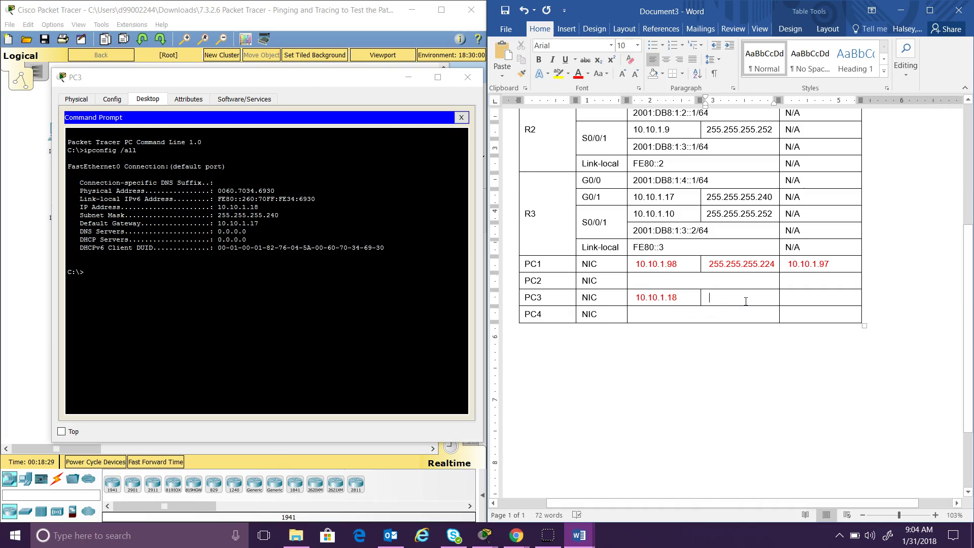
type("255")
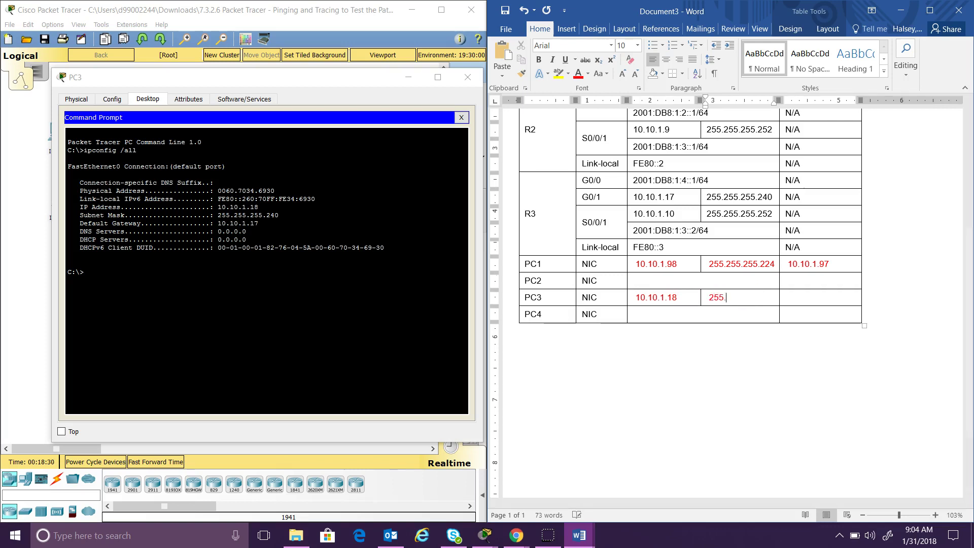
type(".255.255.")
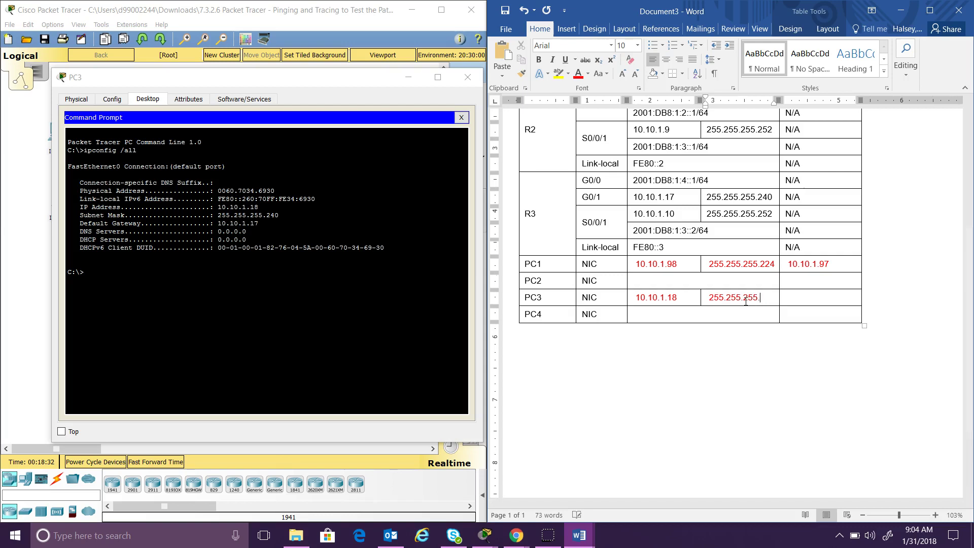
type("240")
left_click(802, 299)
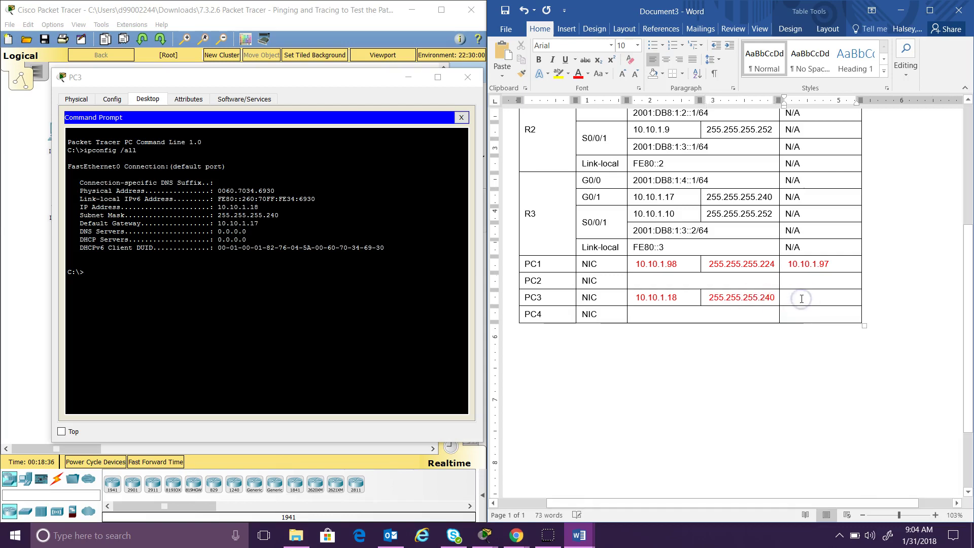
type("10.10.1.17")
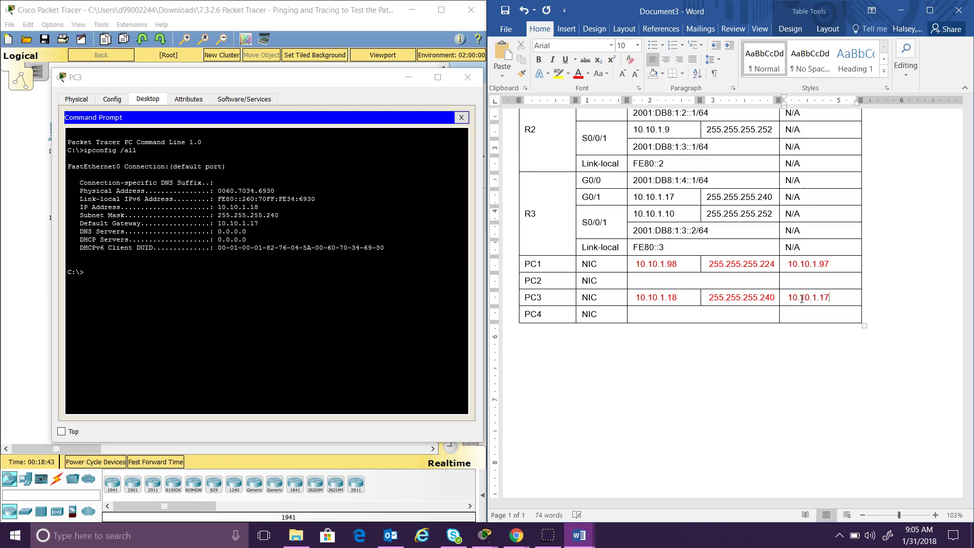
left_click(744, 406)
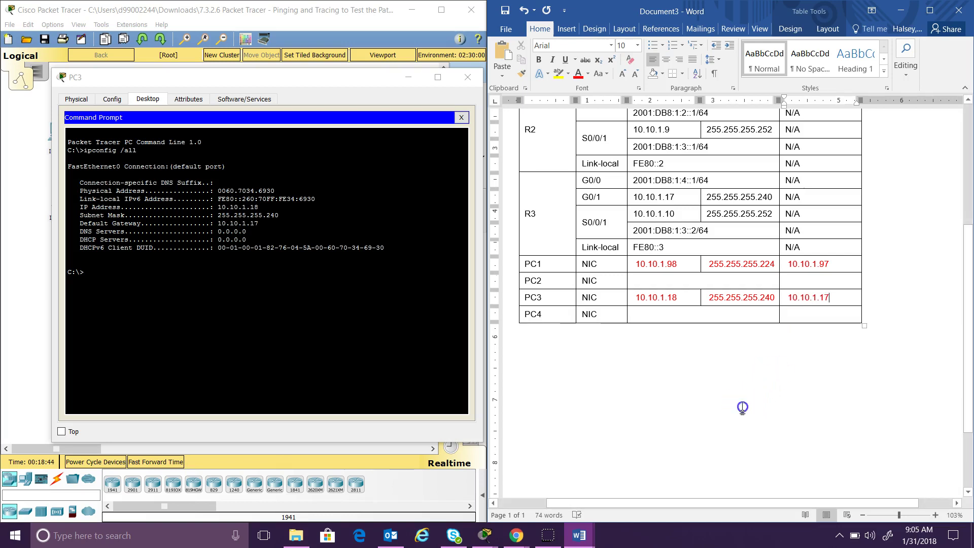
Close the PC3 window, return from Word to the activity instructions, and widen the topology workspace.
left_click(468, 78)
left_click(901, 10)
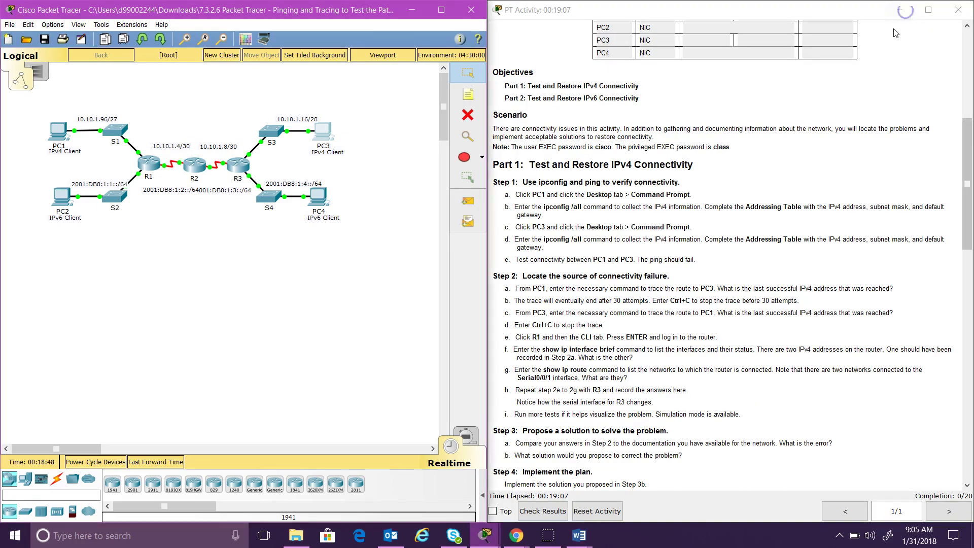
left_click(597, 269)
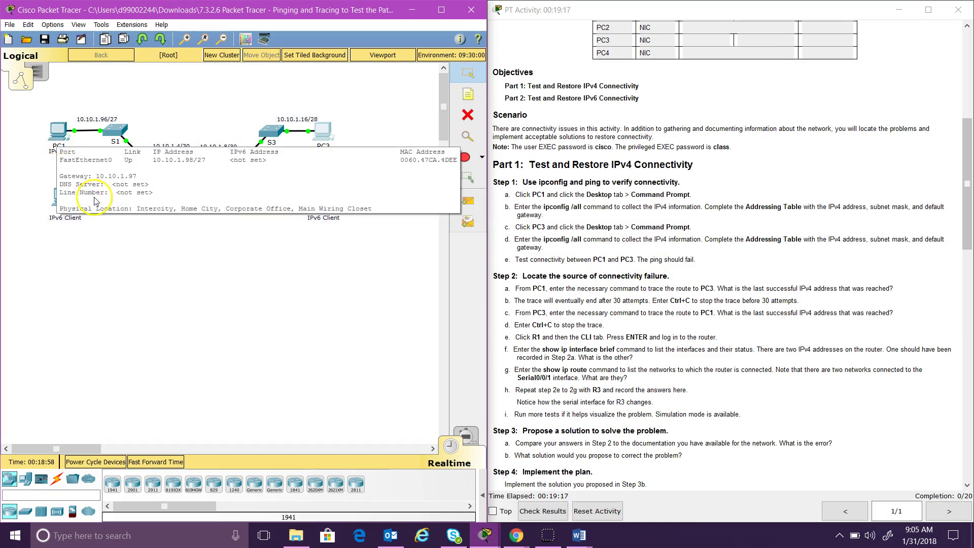
left_click_drag(486, 274, 568, 272)
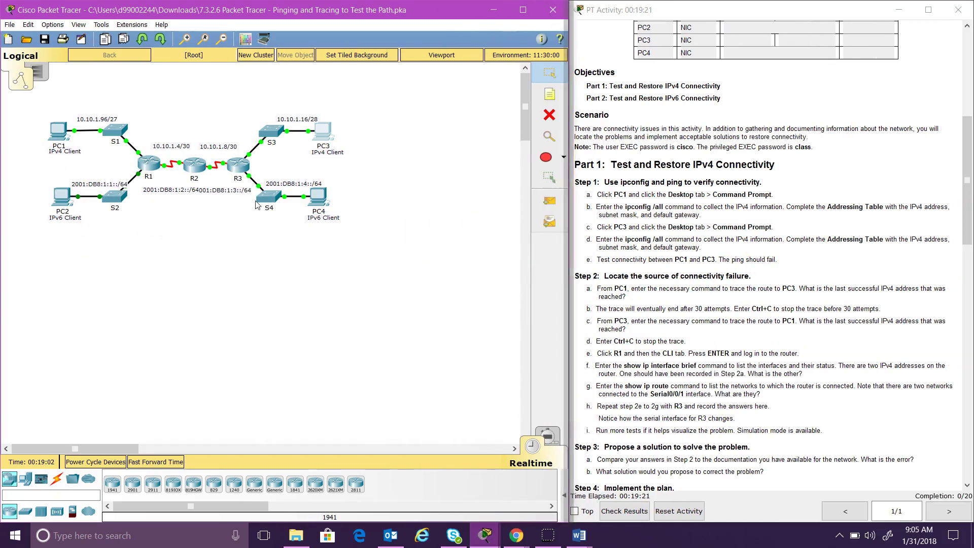
From PC1's Command Prompt, ping PC3 at 10.10.1.18, looking up the address in the Word addressing table.
left_click(56, 136)
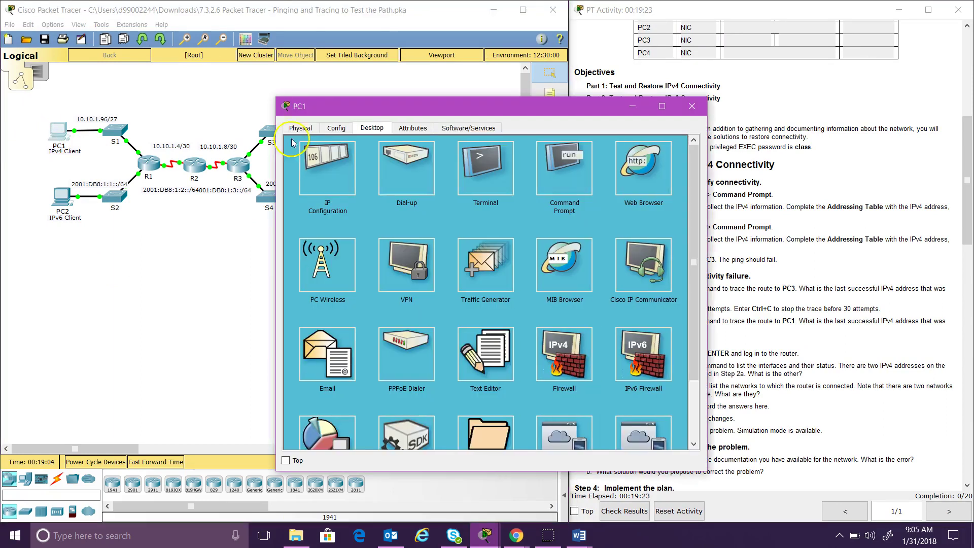
left_click(571, 167)
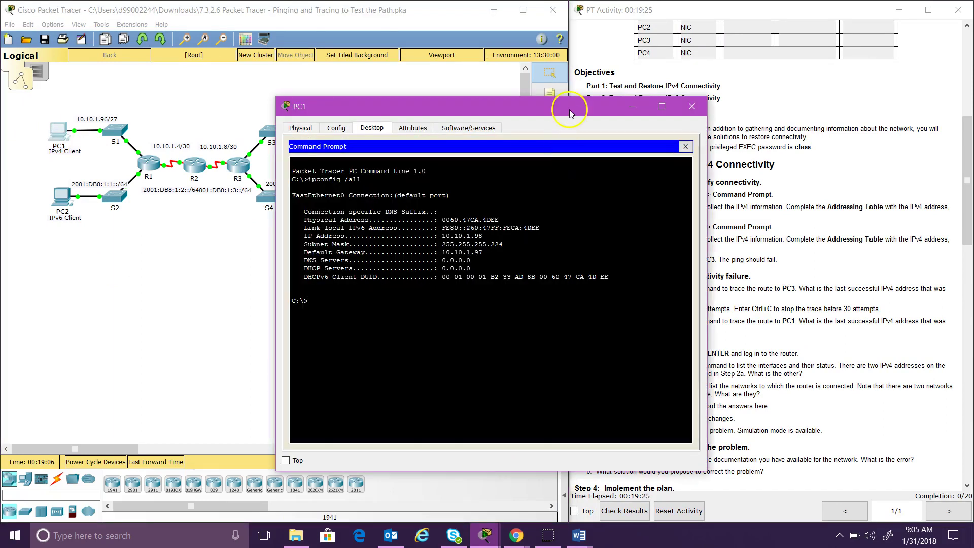
left_click_drag(569, 109, 360, 102)
type("ping")
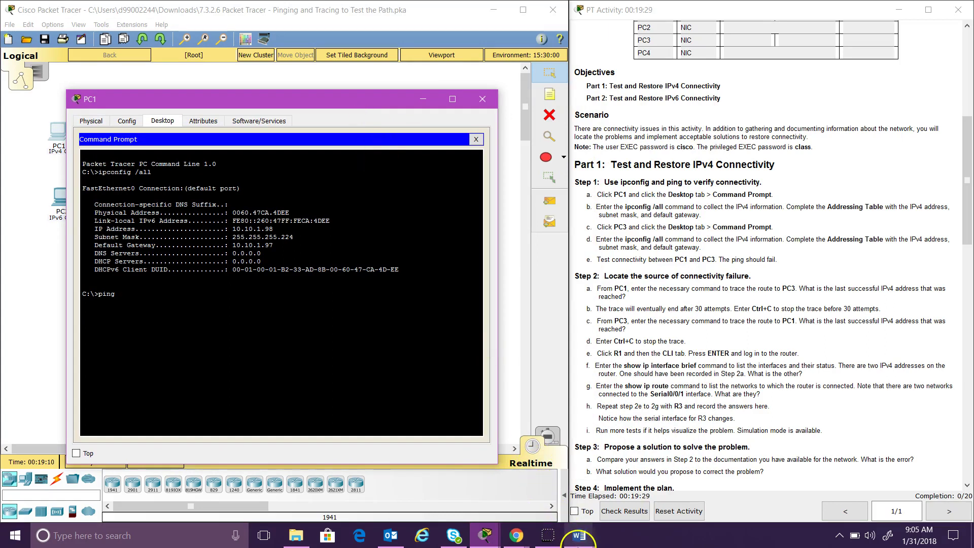
mouse_move(578, 534)
mouse_move(641, 504)
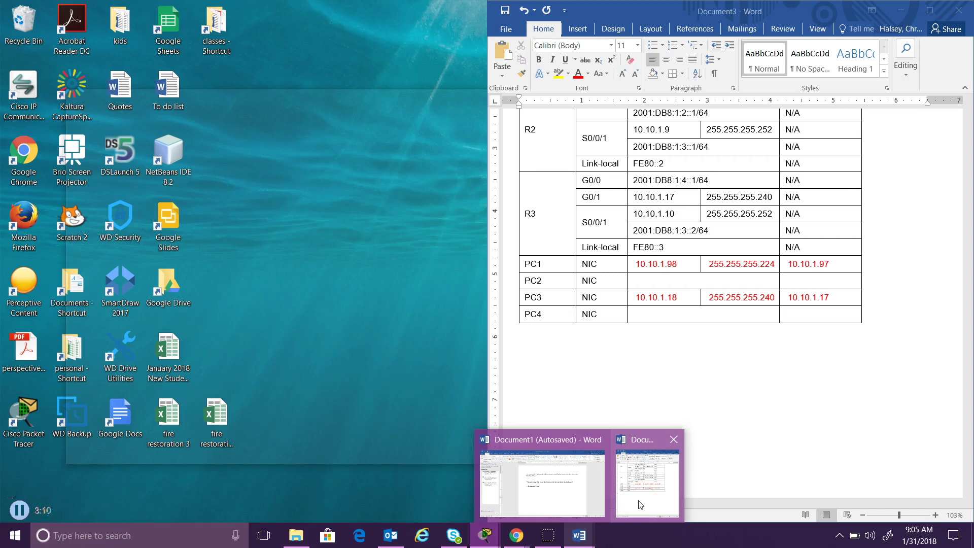
type("10.10.1.18")
key("Return")
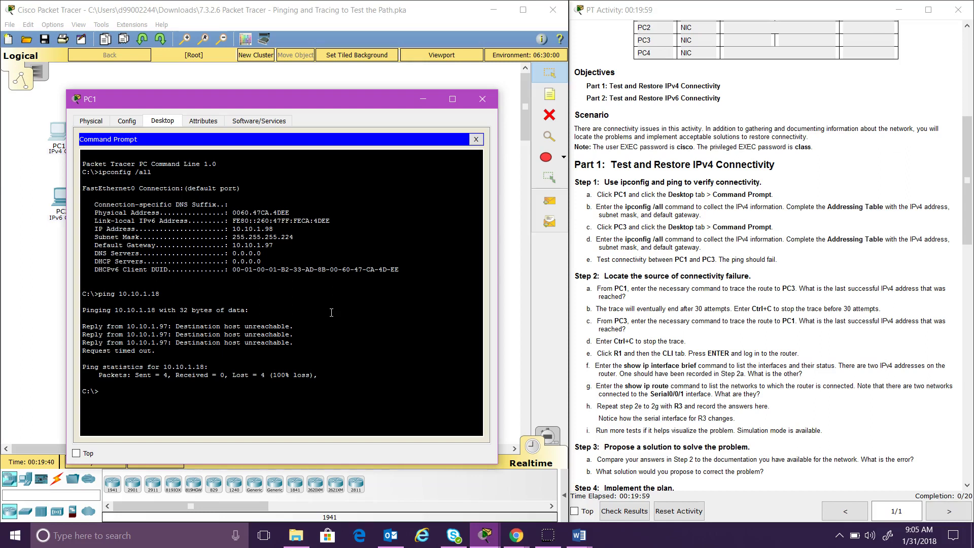
Trace the route from PC1 to 10.10.1.18 with tracert, stop the trace early, and close the PC1 window.
type("tracert 10.10.1.18")
key("Return")
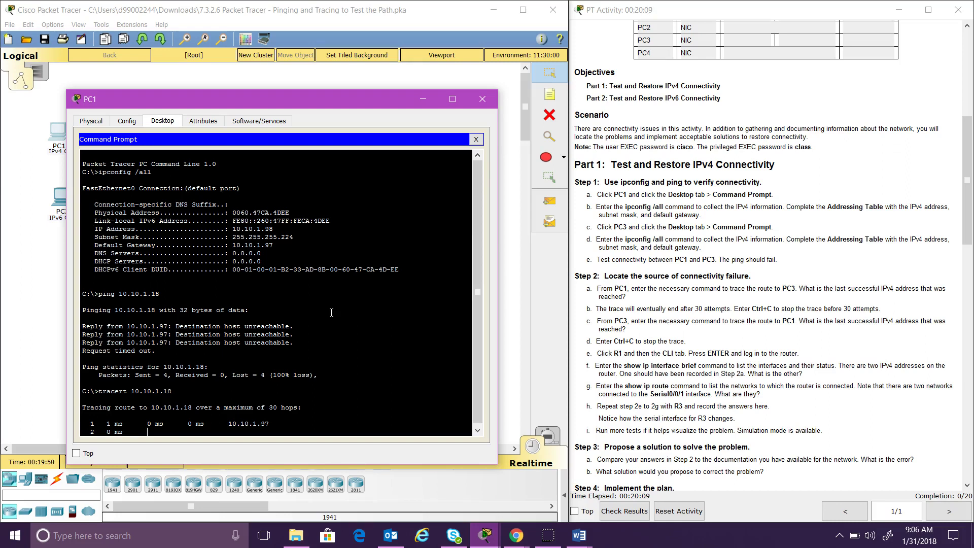
left_click(477, 430)
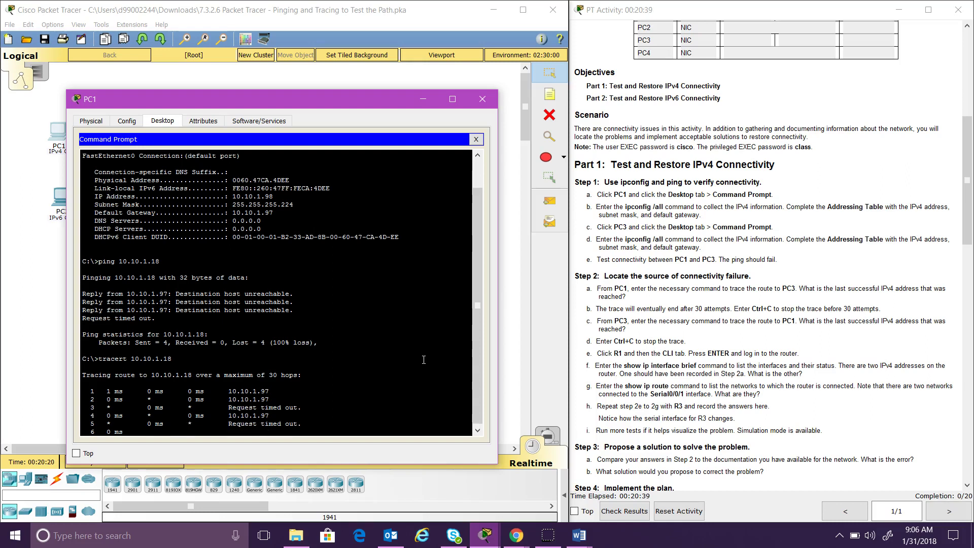
key("ctrl+c")
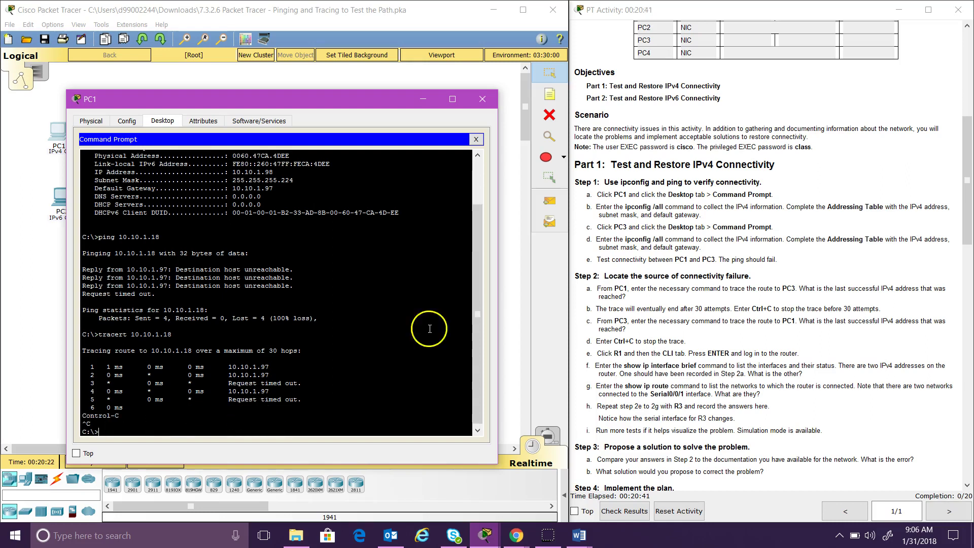
left_click(483, 100)
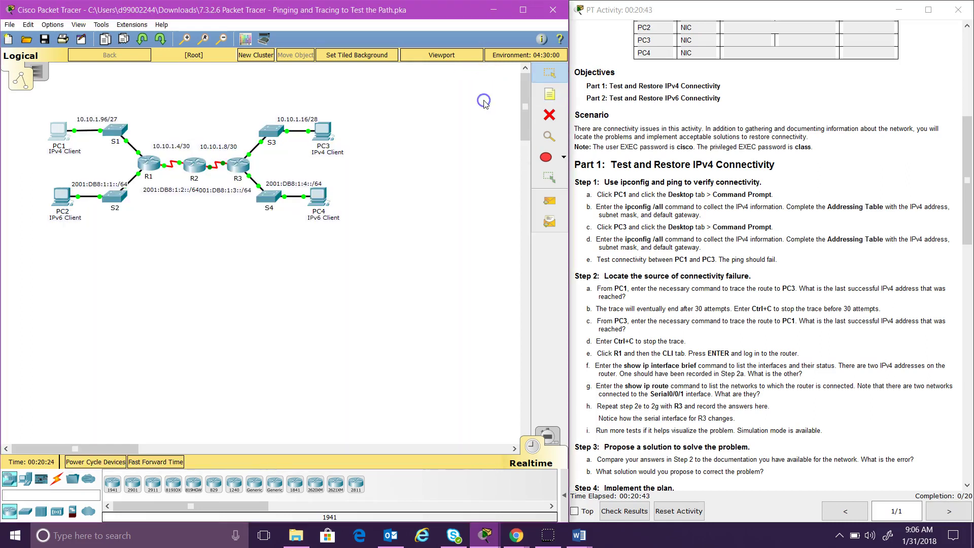
Open the Command Prompt on PC3 and move its window clear of the activity instructions.
left_click(323, 132)
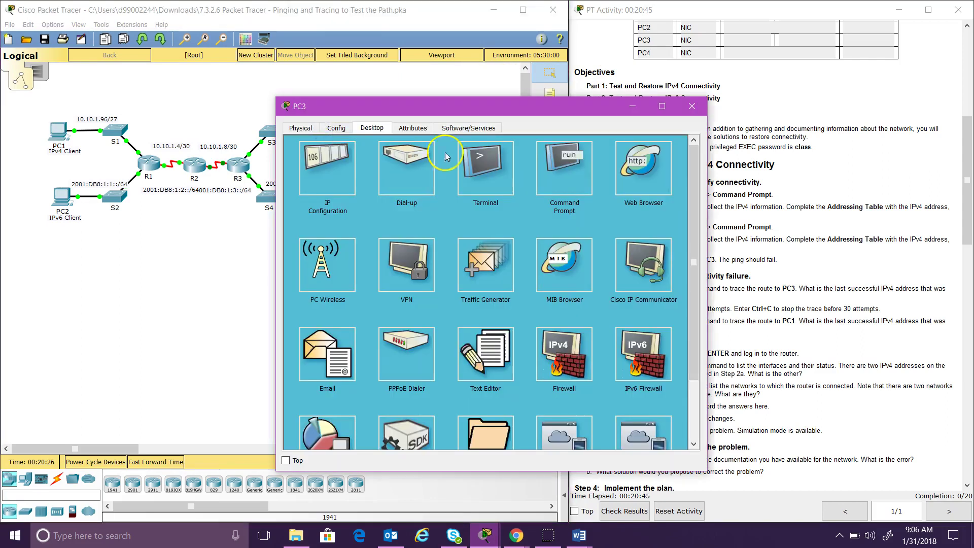
left_click(552, 171)
left_click_drag(512, 105, 361, 96)
Run tracert 10.10.1.98 from PC3, checking PC1's address in the Word table, then stop the trace and close the PC3 window.
type("racert")
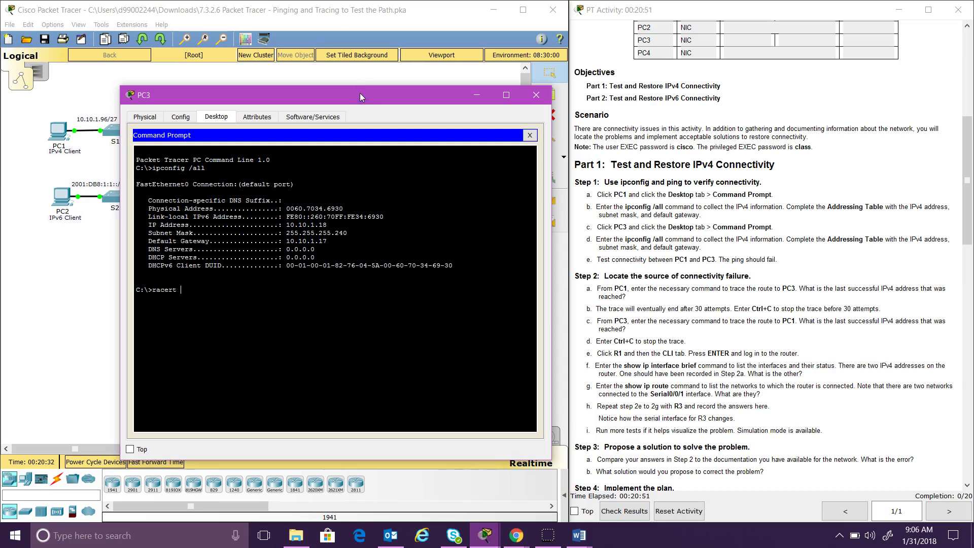
key("BackSpace")
key("BackSpace")
key("BackSpace")
key("BackSpace")
key("BackSpace")
key("BackSpace")
type("tra")
key("BackSpace")
type("acert 10.10.1")
left_click(366, 295)
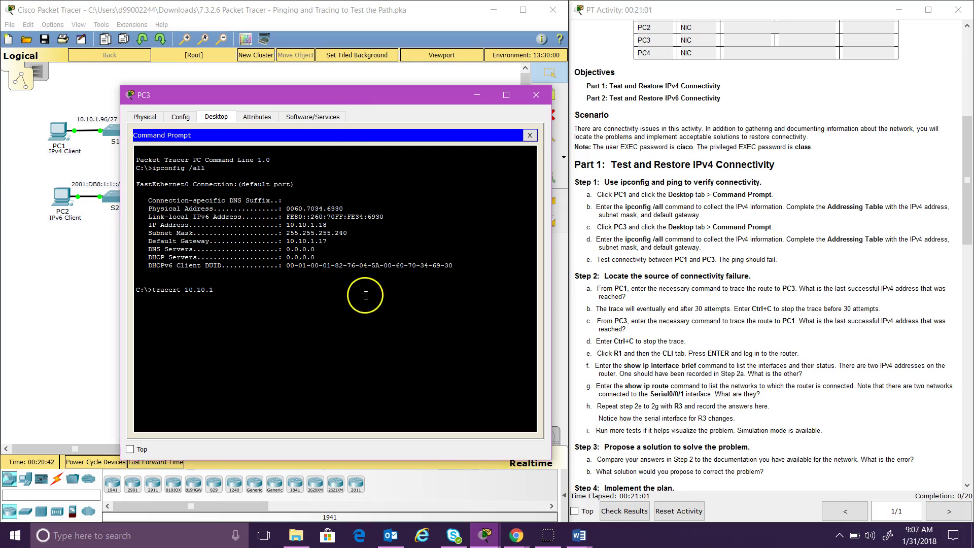
mouse_move(578, 539)
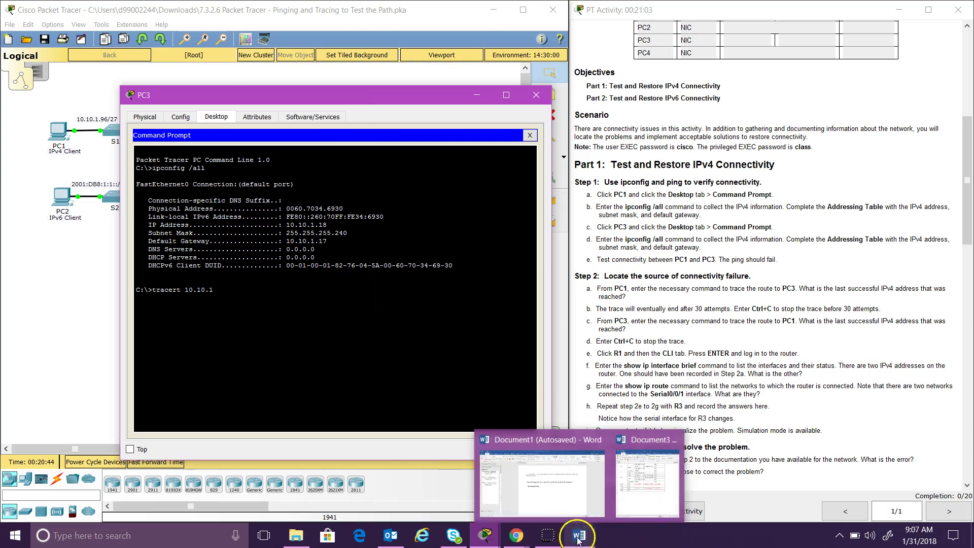
mouse_move(617, 481)
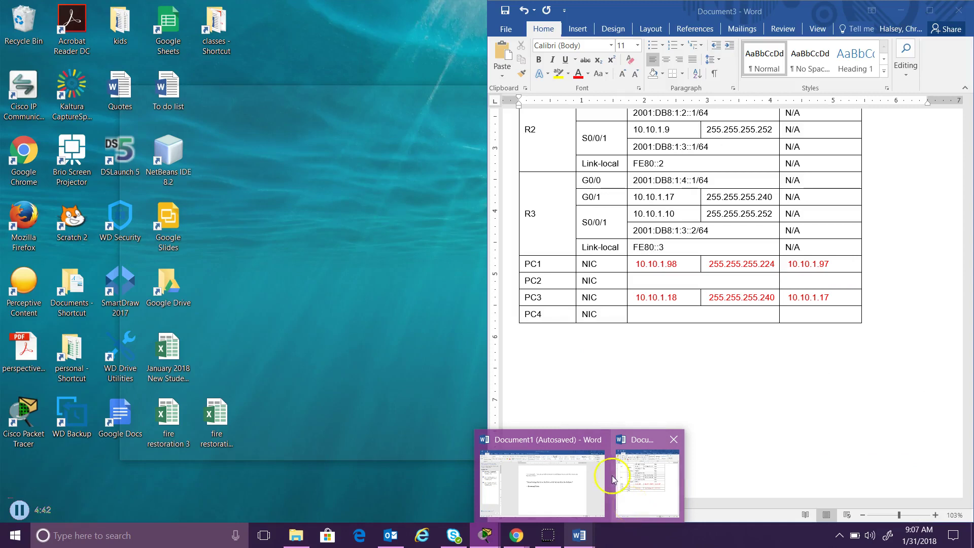
left_click(435, 278)
type(".10.1.")
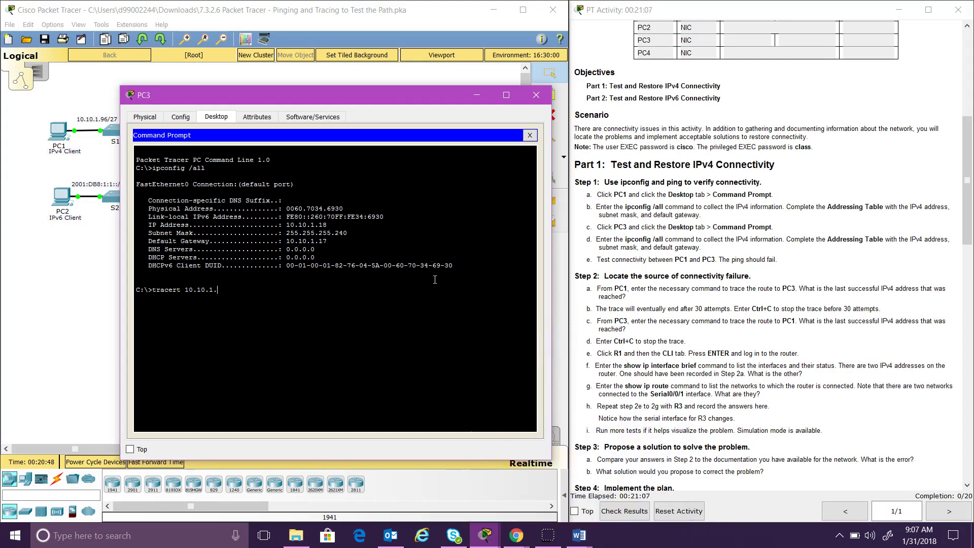
type("98")
key("Return")
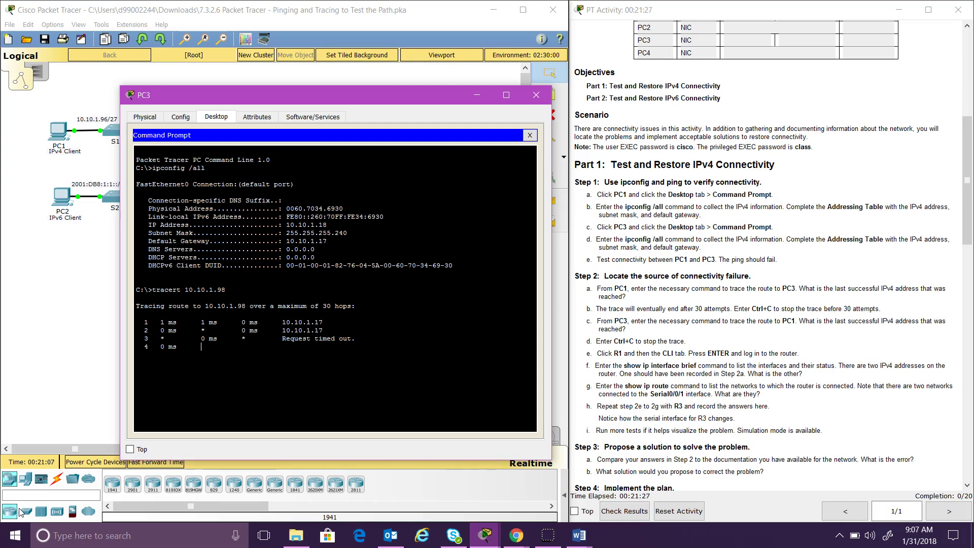
key("ctrl+c")
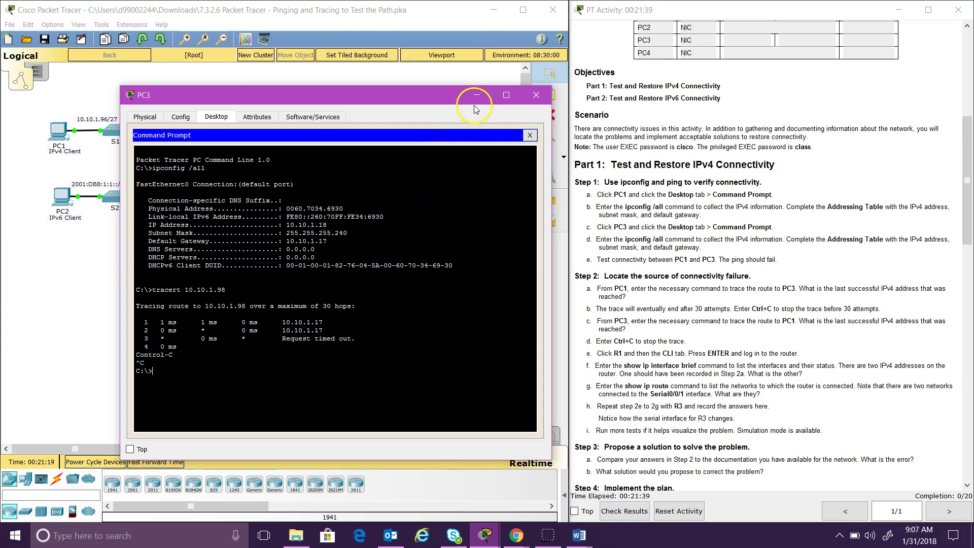
left_click(546, 96)
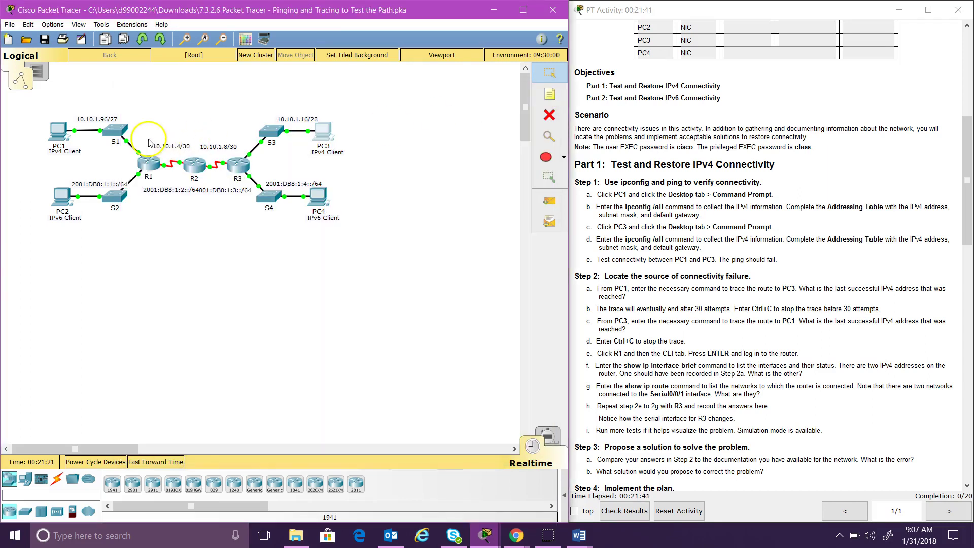
left_click(57, 137)
left_click_drag(463, 104, 172, 94)
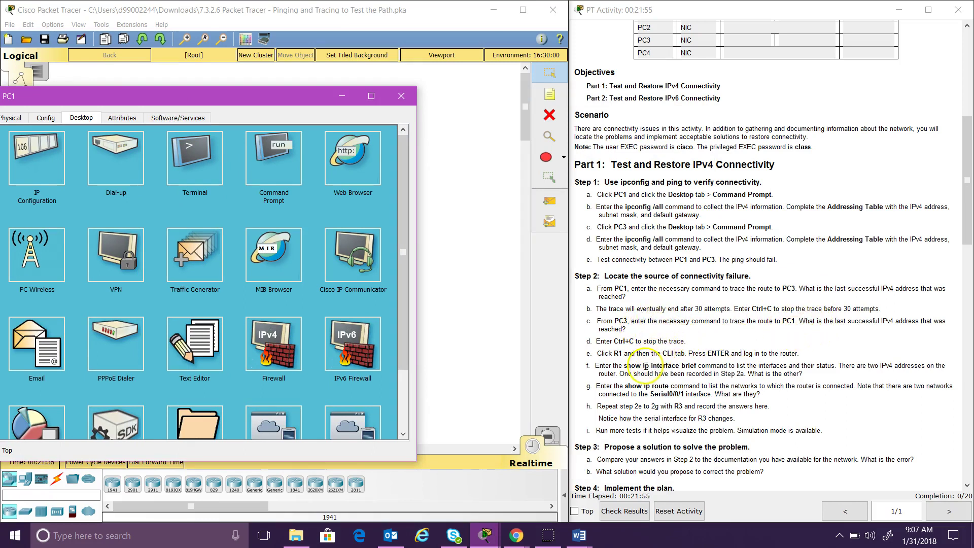
left_click(398, 96)
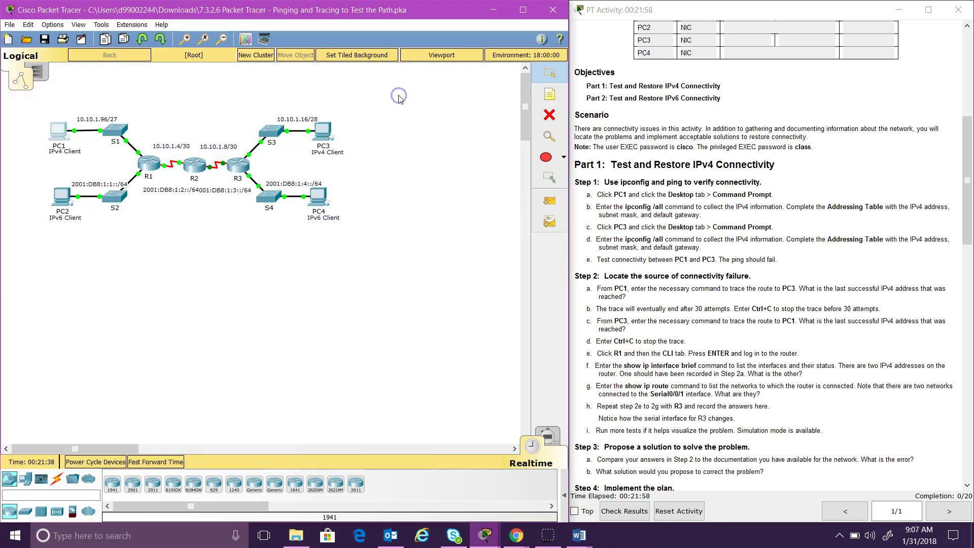
Open the CLI of router R1 and run show ip interface brief to list its interfaces and their status.
left_click(149, 165)
left_click(439, 144)
left_click_drag(446, 126, 197, 137)
key("Return")
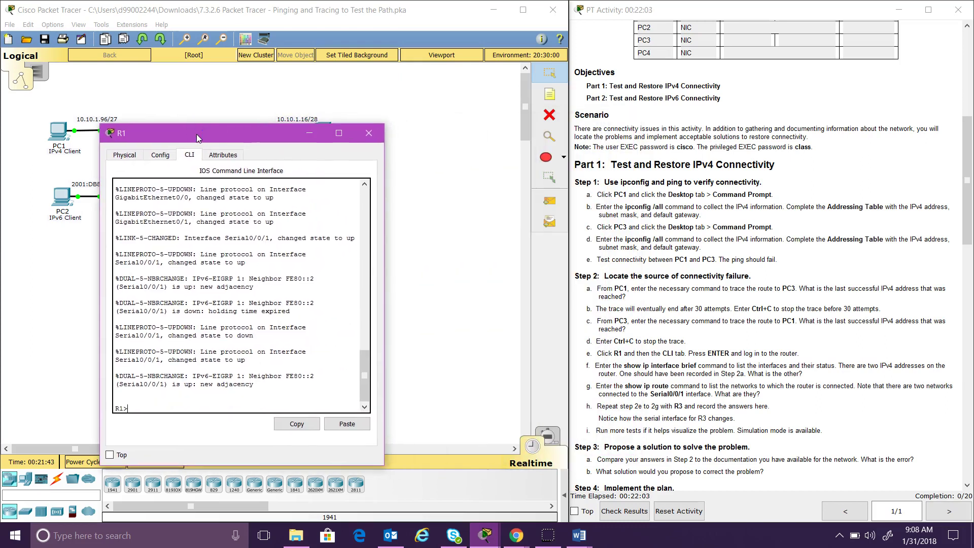
key("Return")
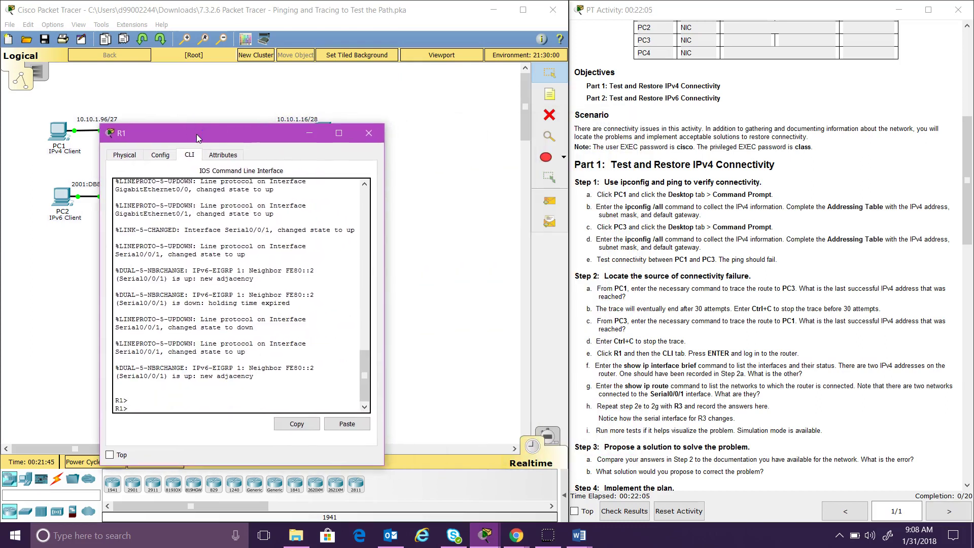
type("show ip interface brief")
key("Return")
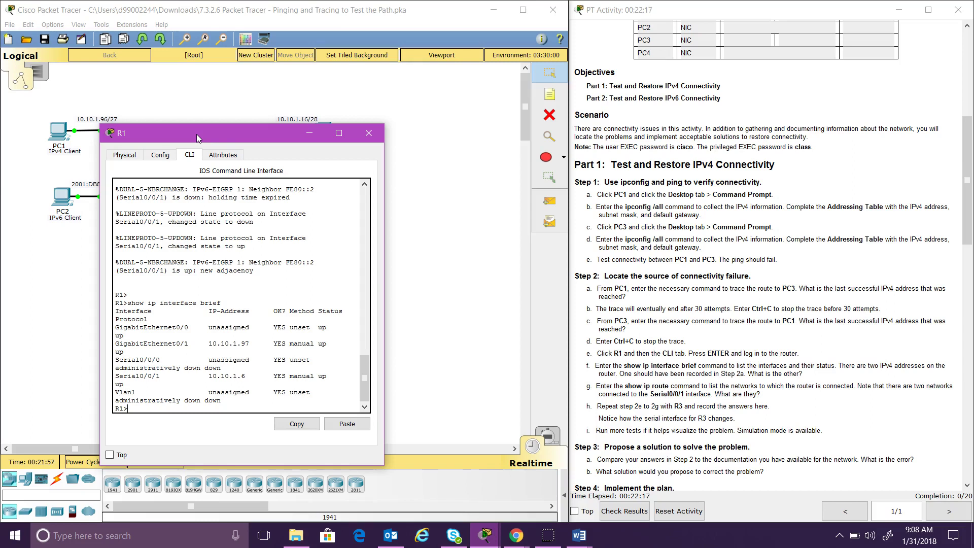
Compare R1's G0/1 and S0/0/1 IPv4 addresses with the addressing table, then return to the Step 2 instructions.
left_click(913, 143)
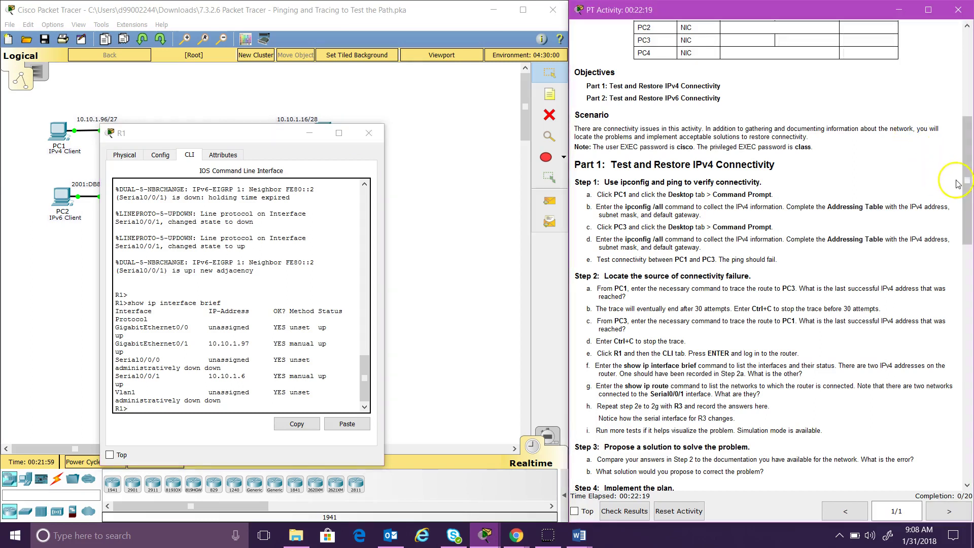
left_click_drag(966, 152, 965, 75)
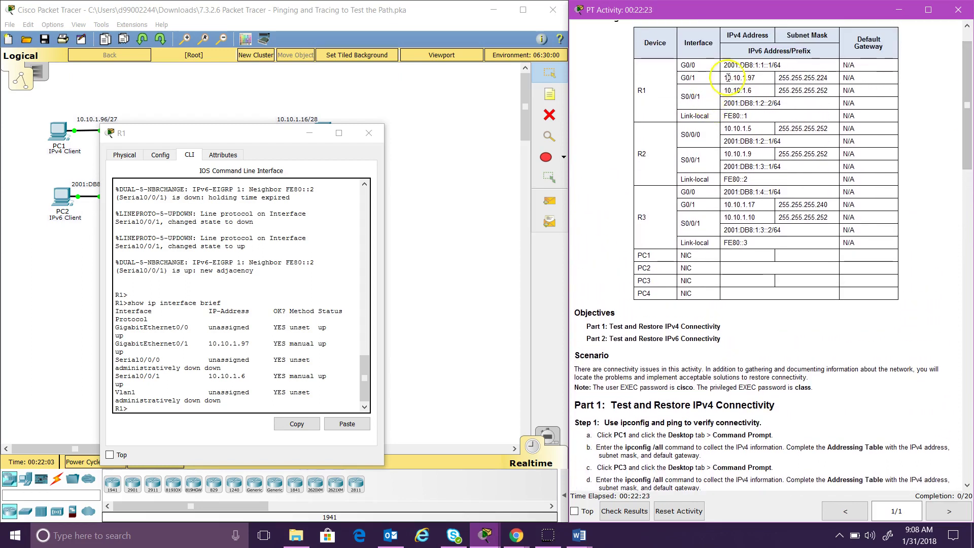
left_click_drag(755, 80, 723, 76)
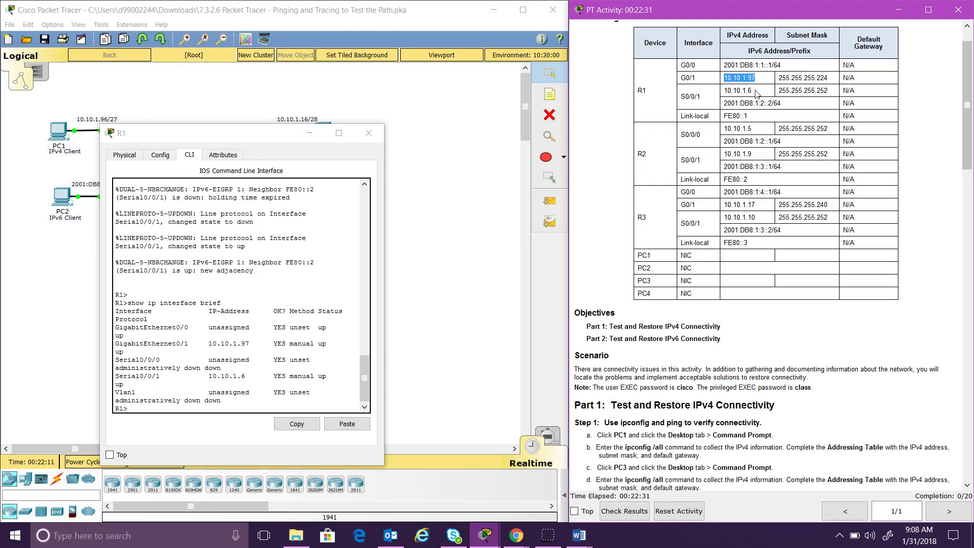
left_click_drag(756, 92, 722, 96)
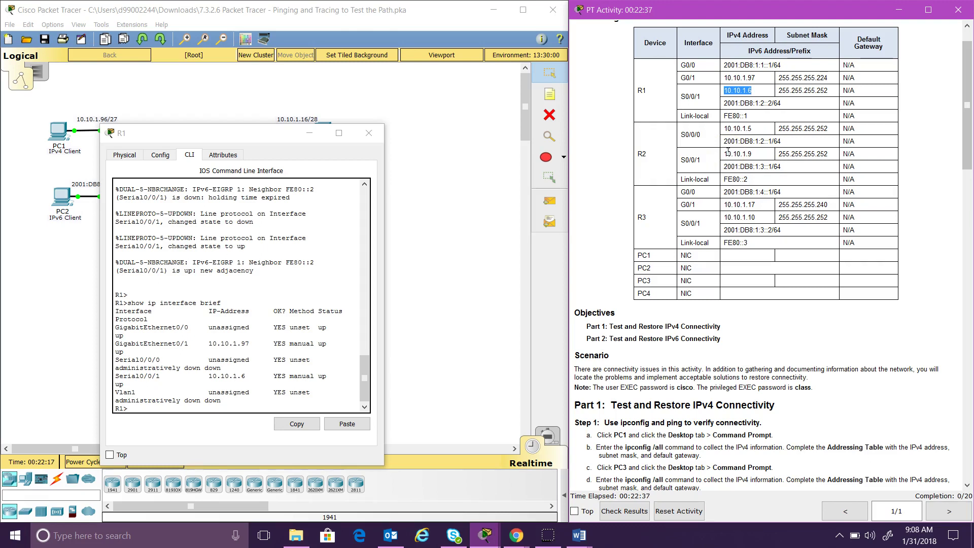
left_click_drag(967, 130, 970, 223)
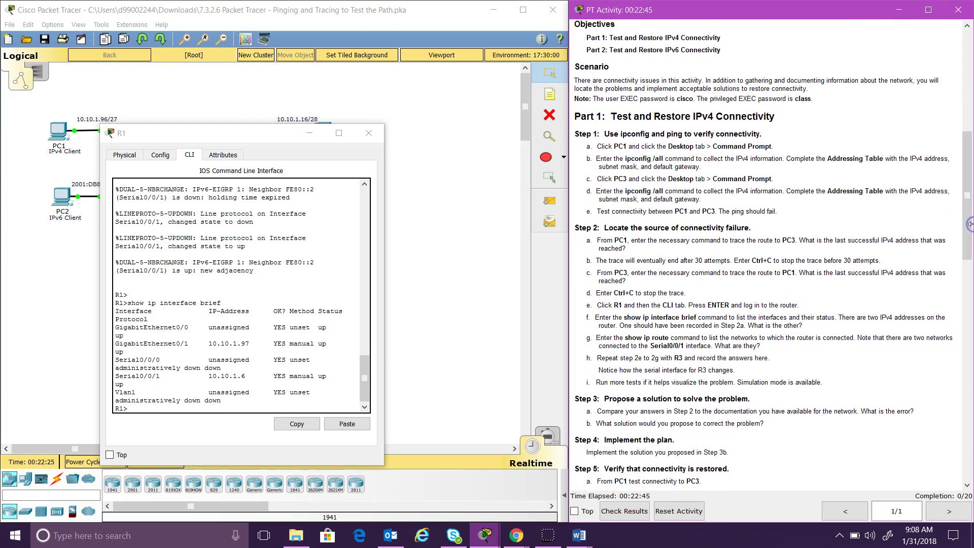
Run show ip route on R1 to list the networks to which the router is connected.
left_click(169, 415)
type("show ip route")
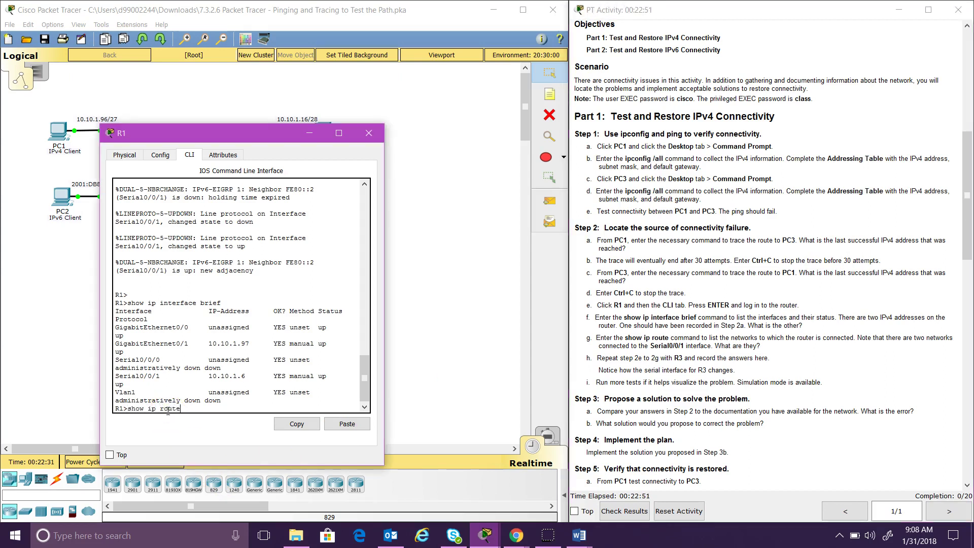
key("Return")
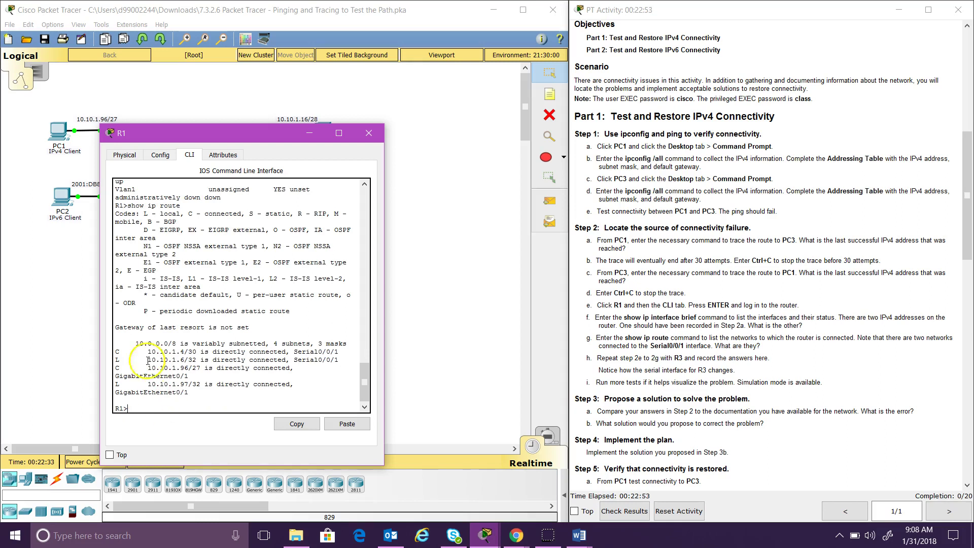
Examine the connected and local Serial0/0/1 entries in R1's routing table.
double_click(118, 351)
double_click(119, 360)
left_click(160, 357)
left_click_drag(147, 351, 344, 351)
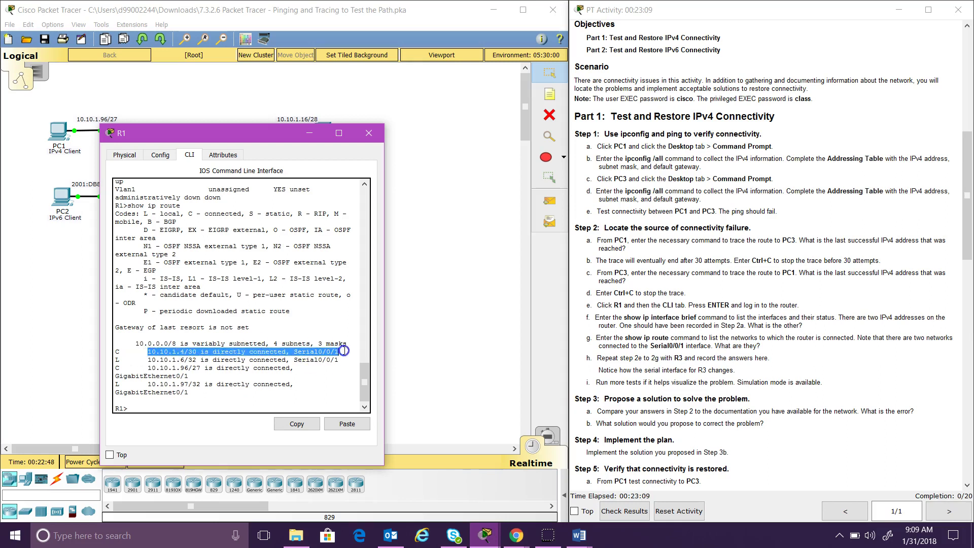
left_click_drag(149, 359, 333, 355)
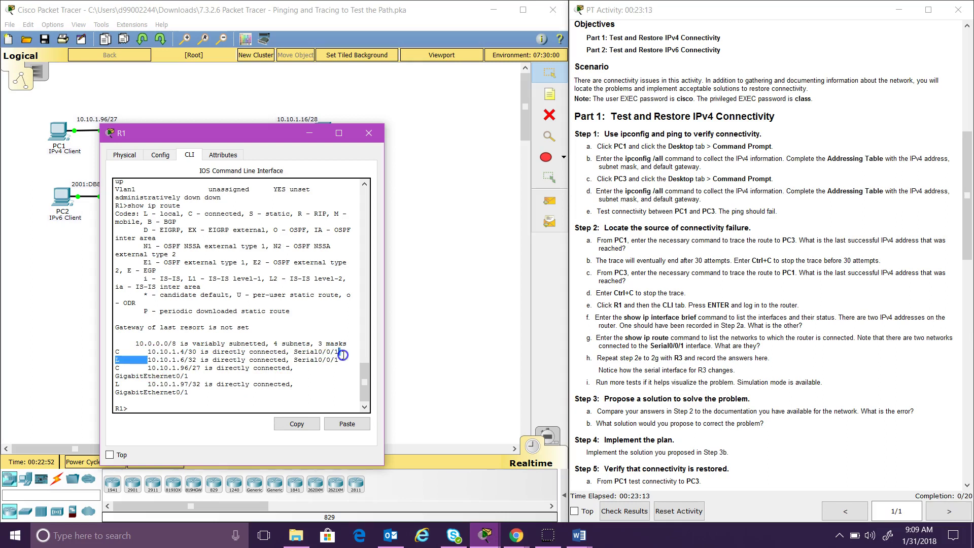
Enter privileged EXEC mode on R1 and run show run, paging through to the interface section of its configuration.
left_click(303, 371)
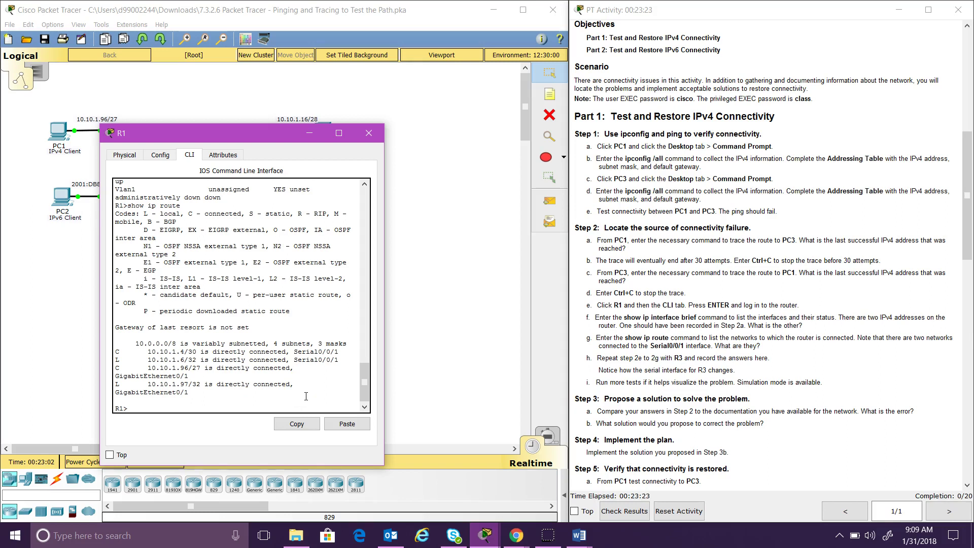
left_click(369, 134)
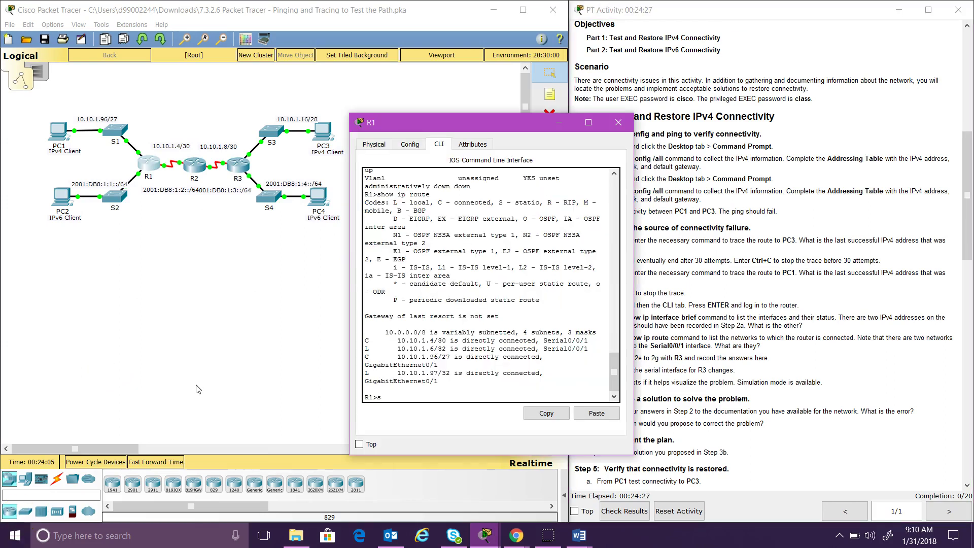
type("n")
key("Return")
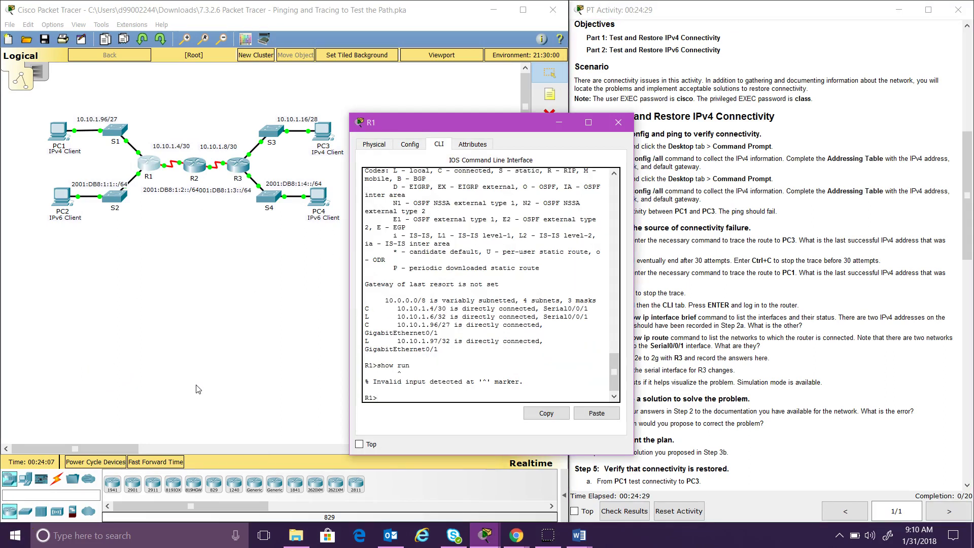
type("enable")
key("Return")
type("show run")
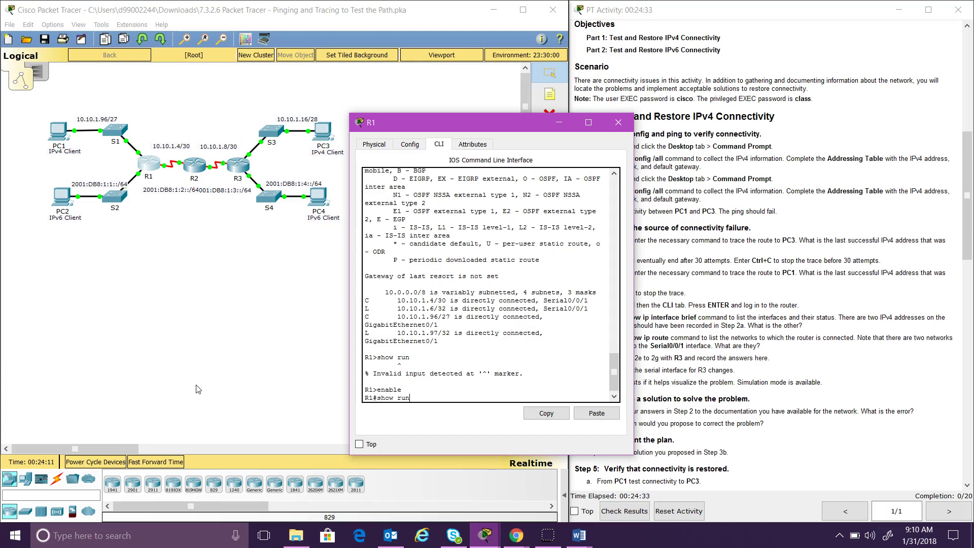
key("Return")
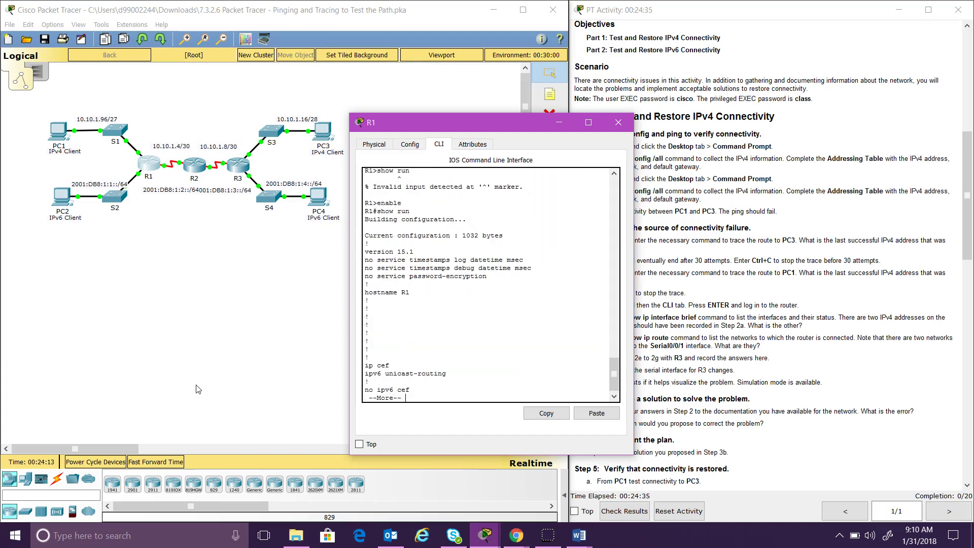
key("space")
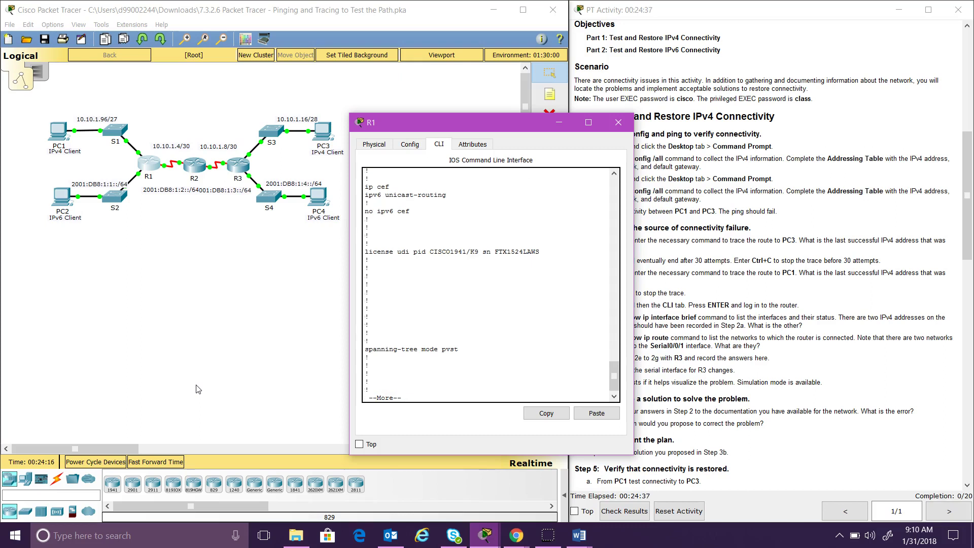
key("space")
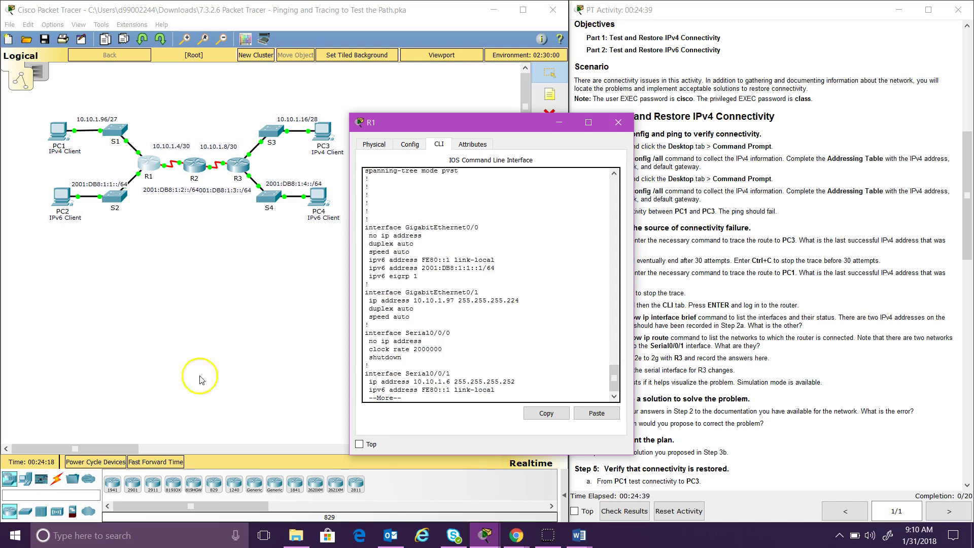
Compare R1's configured GigabitEthernet0/1 and Serial0/0/1 addresses with the addressing table, then read the rest of its configuration and close R1.
left_click_drag(480, 127, 346, 85)
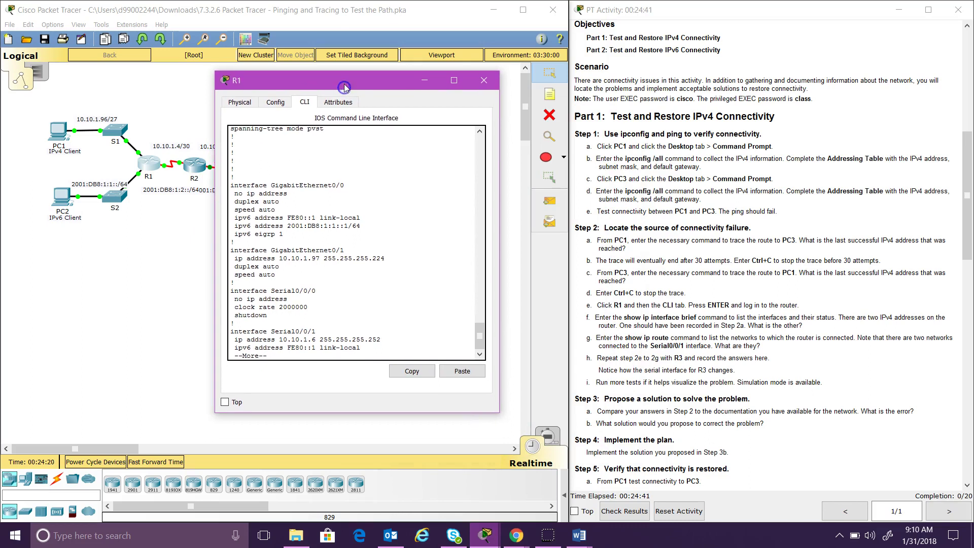
left_click_drag(964, 149, 963, 48)
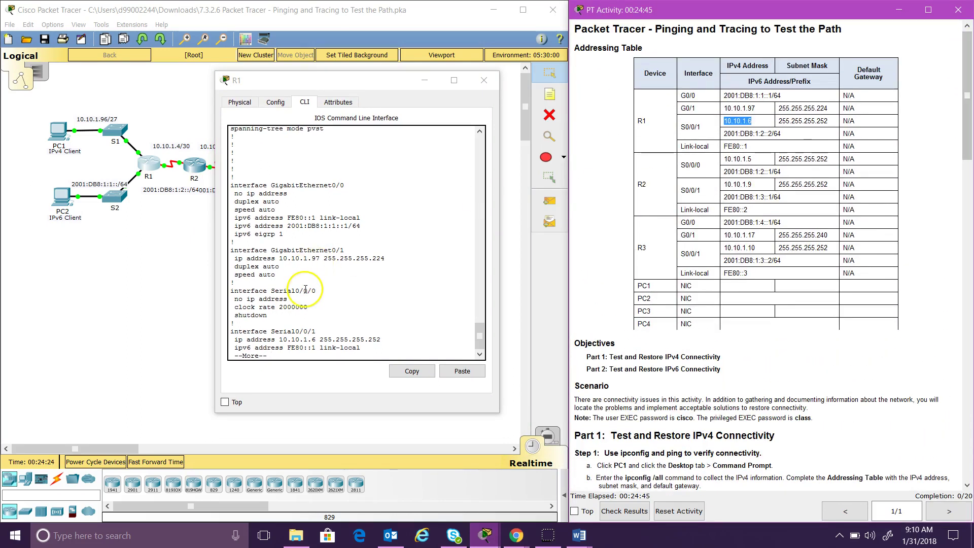
mouse_move(279, 259)
left_mouse_down()
mouse_move(385, 258)
mouse_move(279, 258)
left_mouse_up()
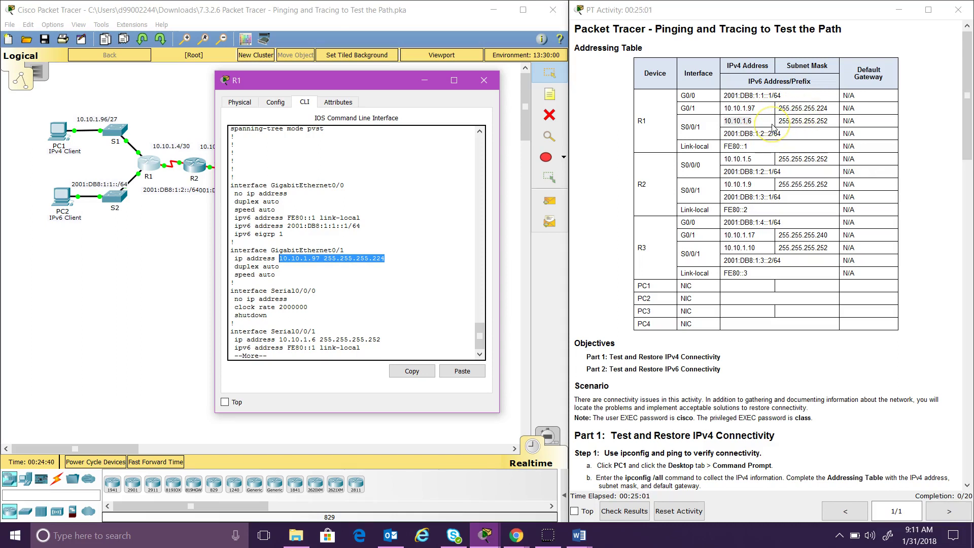
left_click_drag(381, 339, 279, 344)
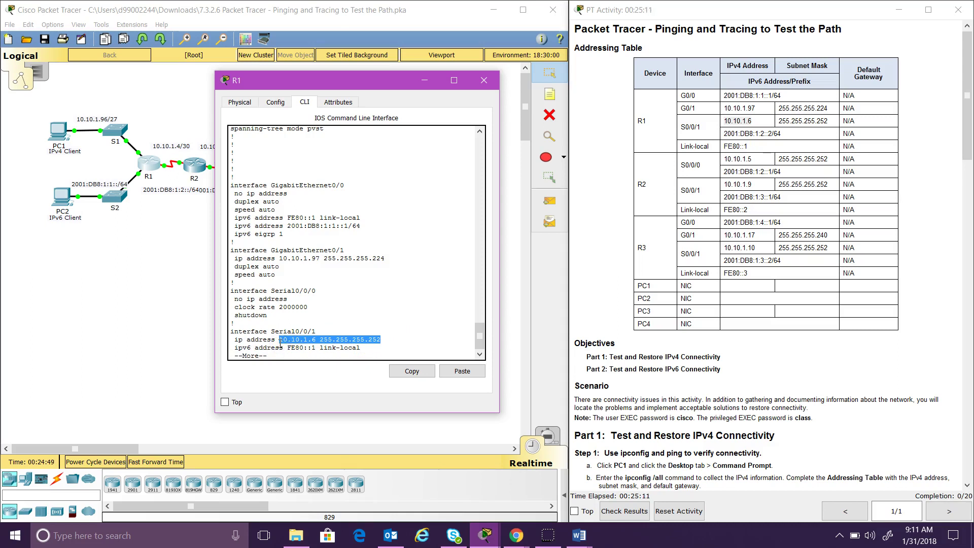
key("space")
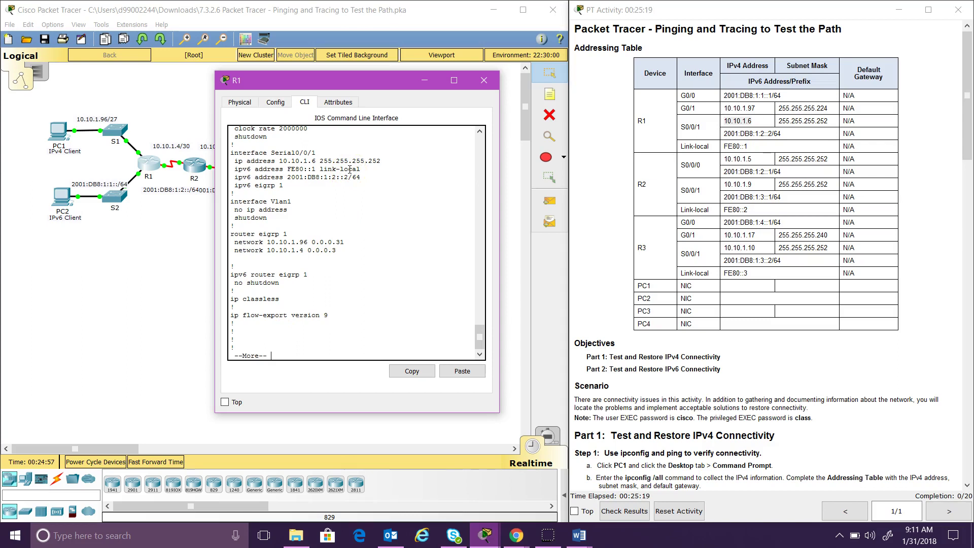
left_click(353, 191)
key("space")
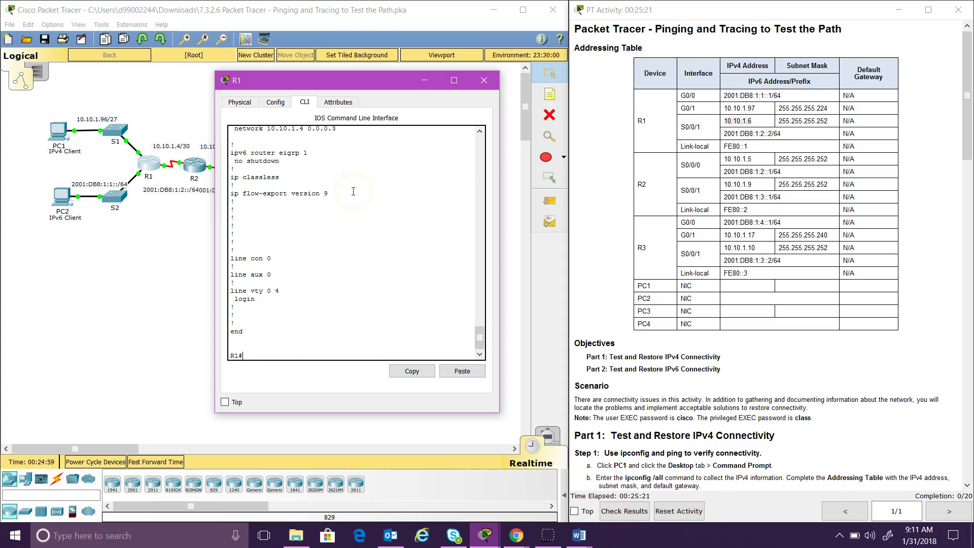
left_click(483, 79)
Return to the Step 2 instructions, then open router R3's CLI and run show ip interface brief.
left_click_drag(967, 132, 970, 243)
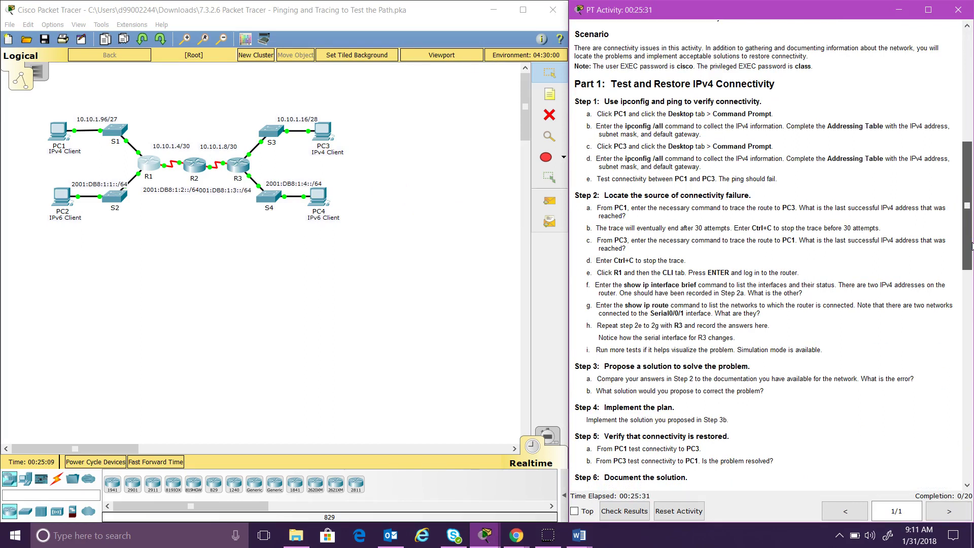
left_click_drag(972, 246, 970, 232)
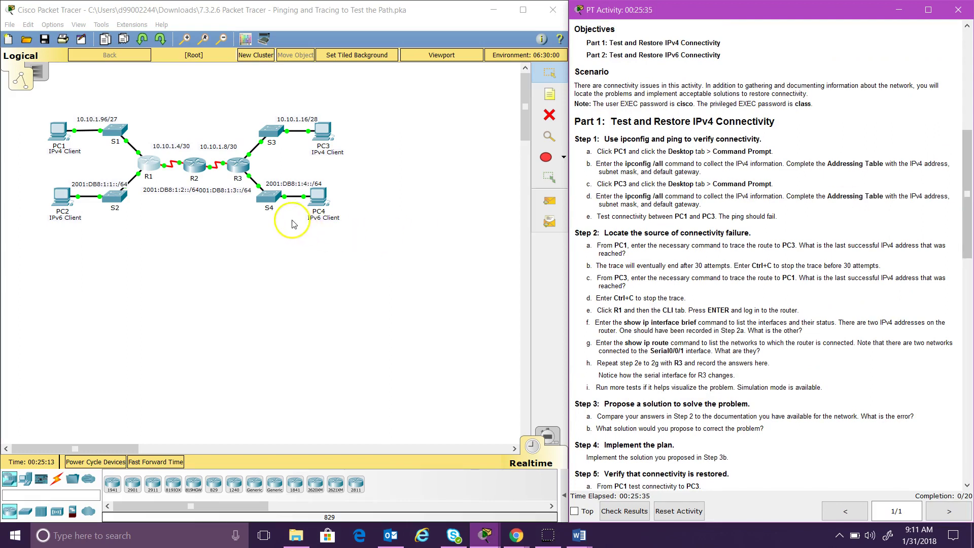
left_click(238, 164)
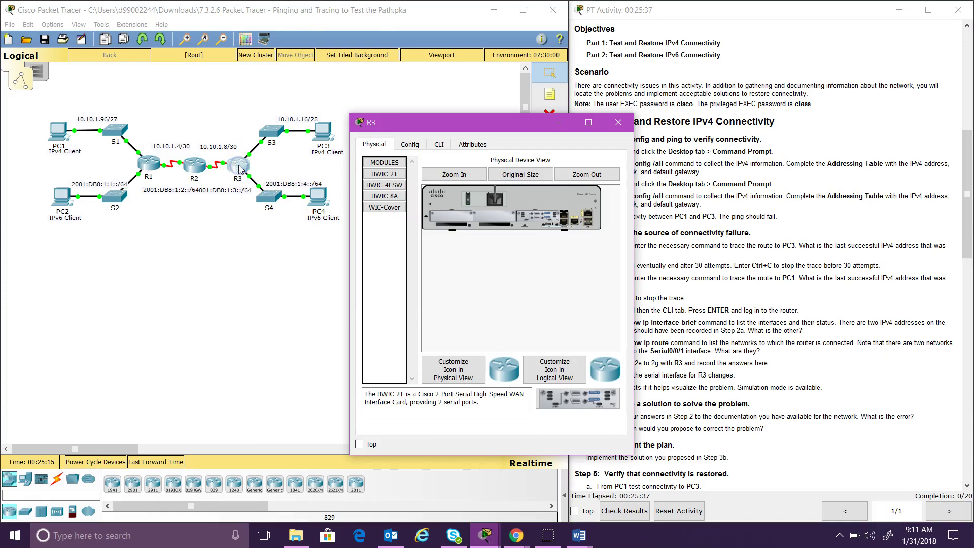
left_click(440, 146)
left_click_drag(454, 128, 219, 76)
type("show ip i")
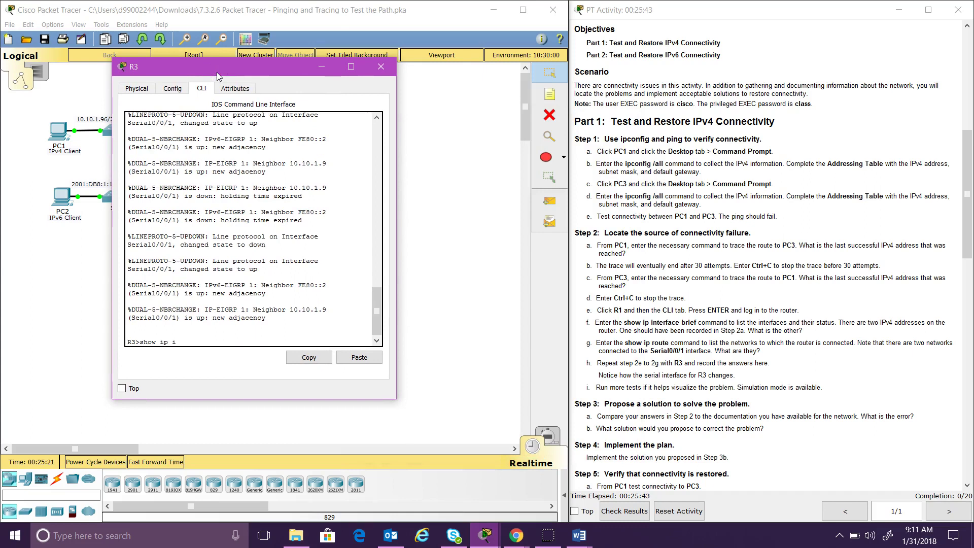
type("nterface brief")
key("Return")
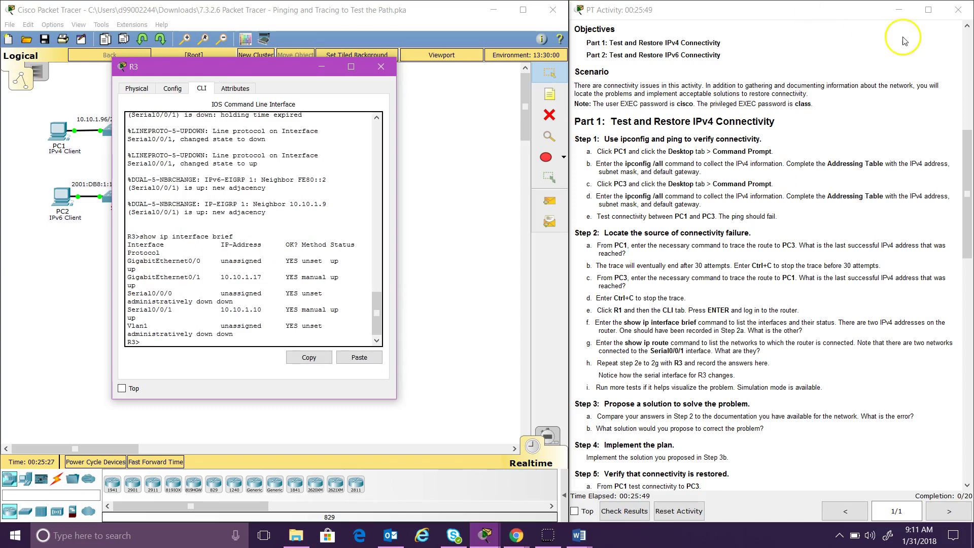
Compare R3's G0/1 and S0/0/1 IPv4 addresses with its entries in the addressing table.
left_click(966, 154)
left_click_drag(966, 154, 958, 38)
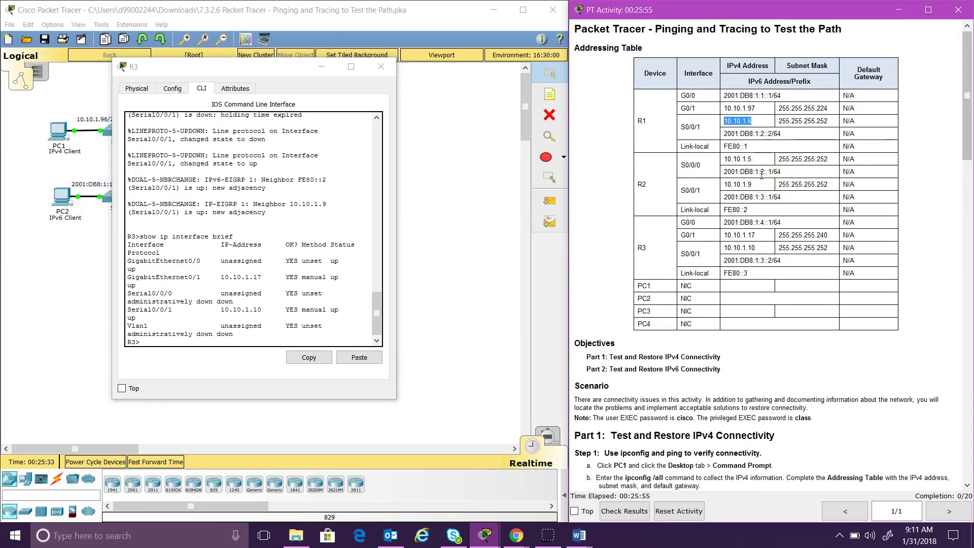
left_click(765, 238)
left_click_drag(765, 238, 682, 236)
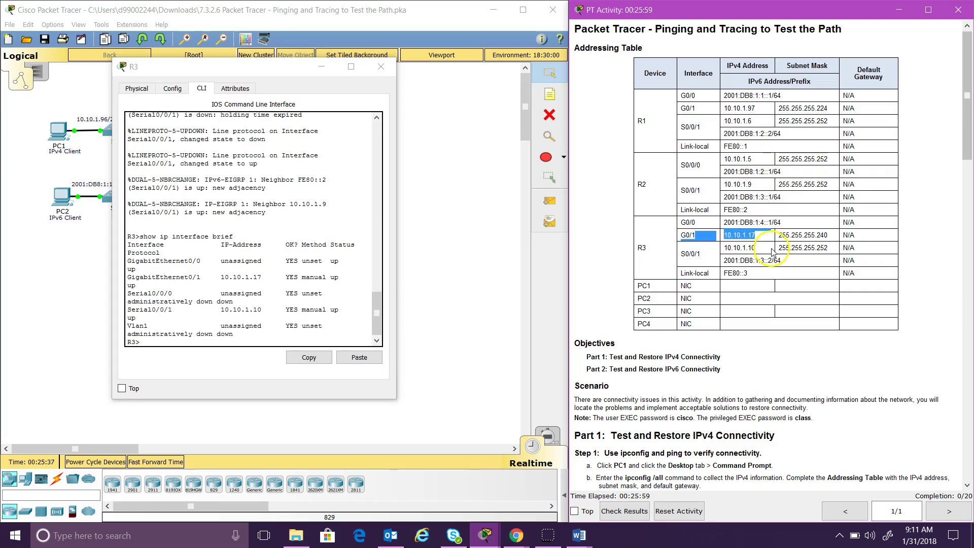
left_click_drag(767, 250, 728, 244)
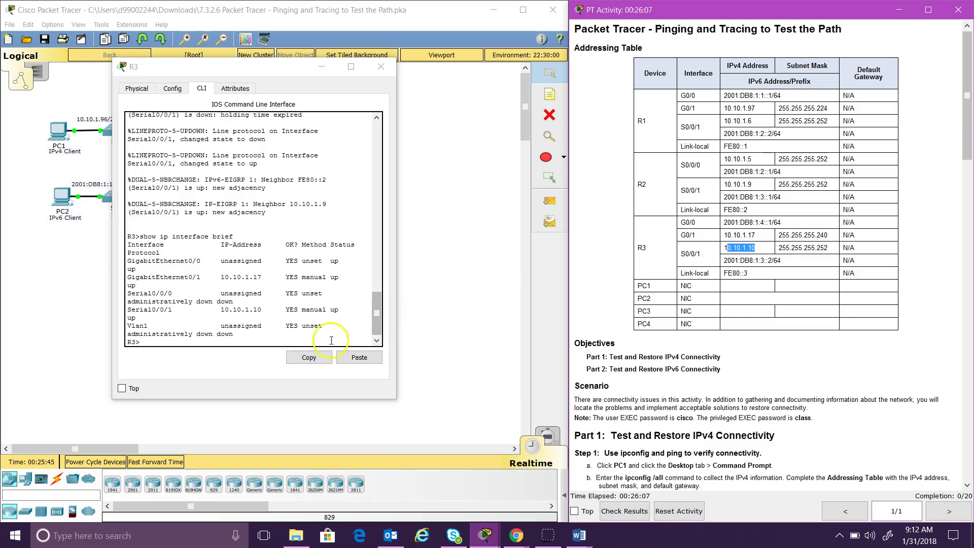
Run show ip route on R3 to list the networks to which the router is connected.
left_click(273, 338)
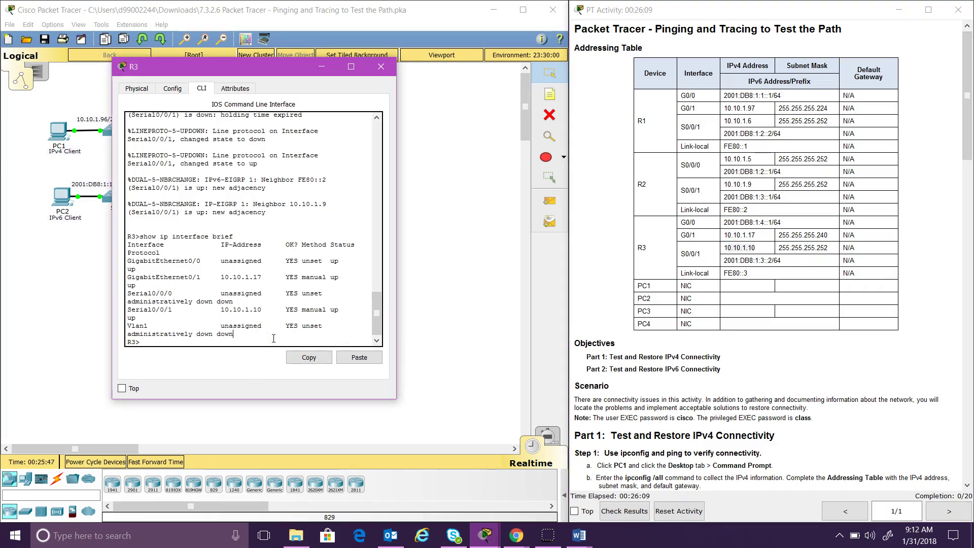
type("show ip route")
key("Return")
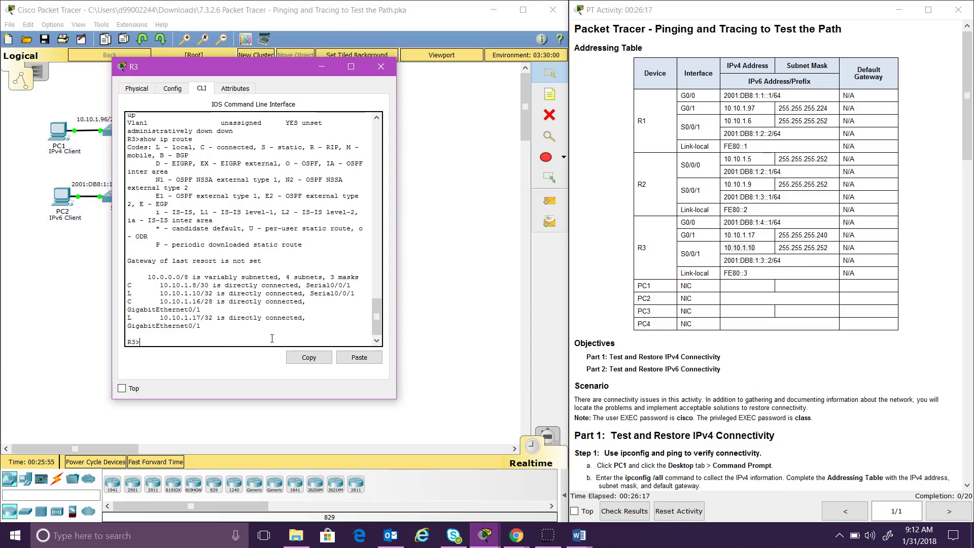
Enter privileged EXEC mode on R3 and run show run, paging through to the interface section of its configuration.
left_click(187, 306)
key("Return")
type("enable")
key("Return")
type("show run")
key("Return")
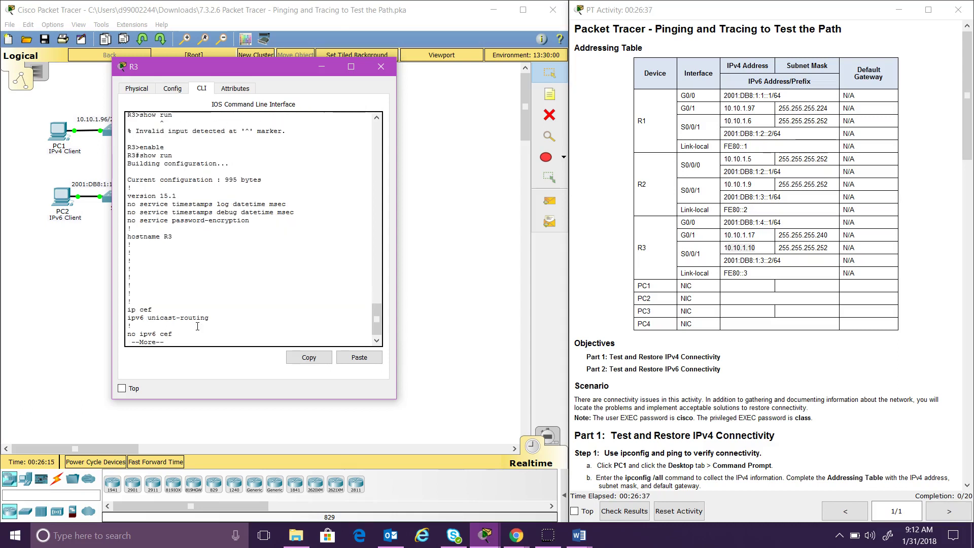
key("space")
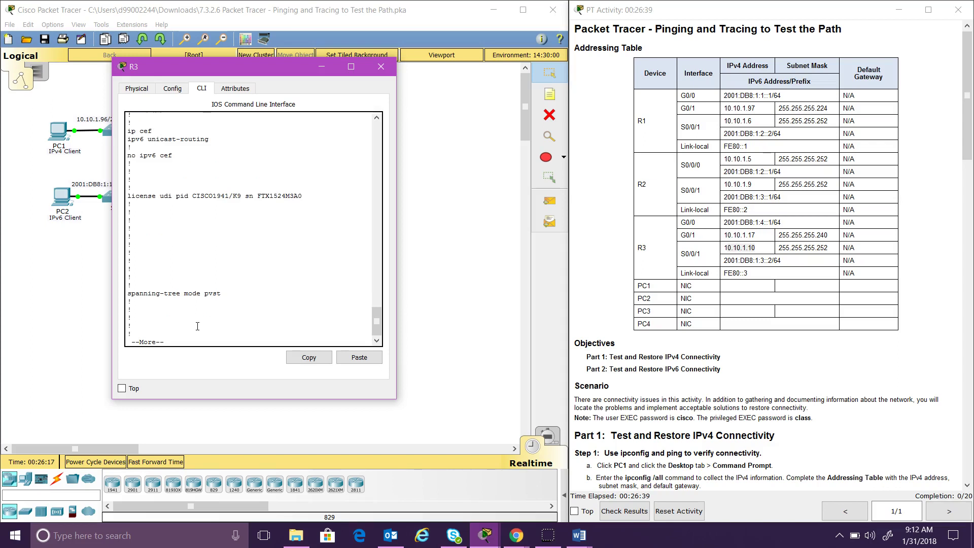
key("space")
Check R3's configured GigabitEthernet0/1 and Serial0/0/1 addresses against the addressing table, then read its remaining configuration and close R3.
left_click_drag(282, 244, 168, 245)
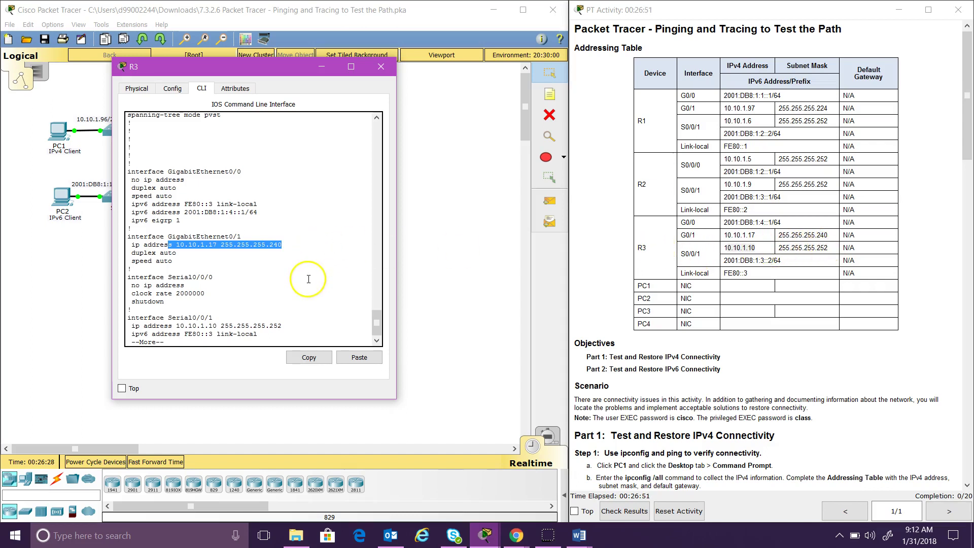
left_click(303, 325)
left_click_drag(303, 325, 173, 326)
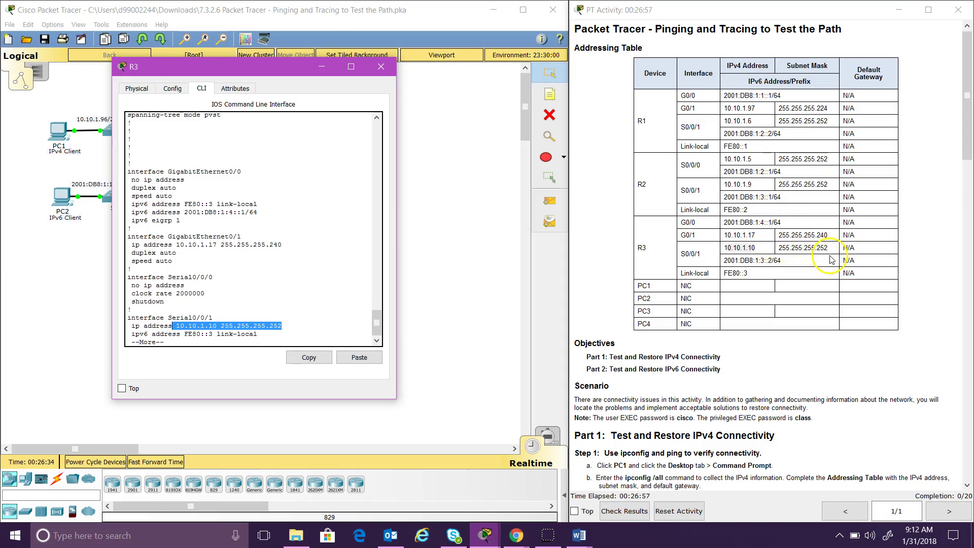
left_click(324, 249)
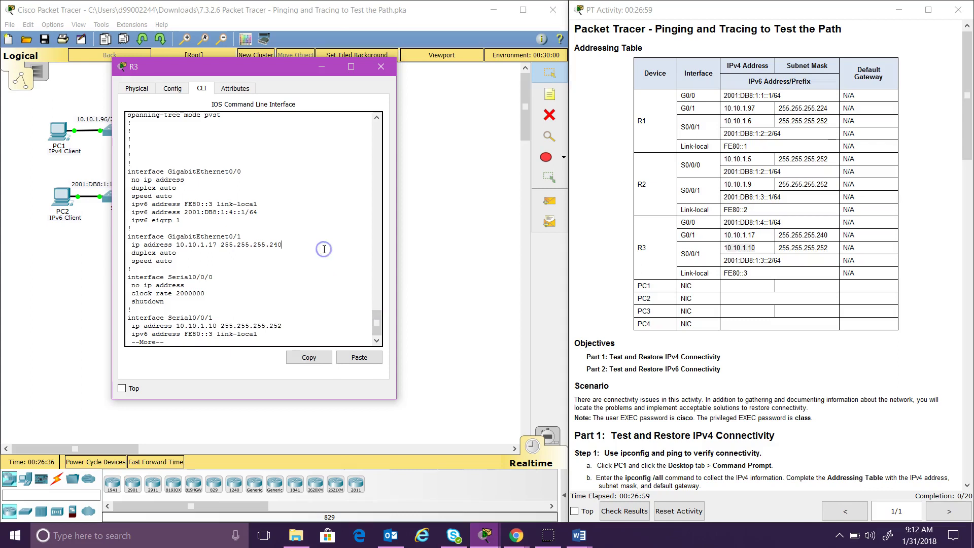
key("space")
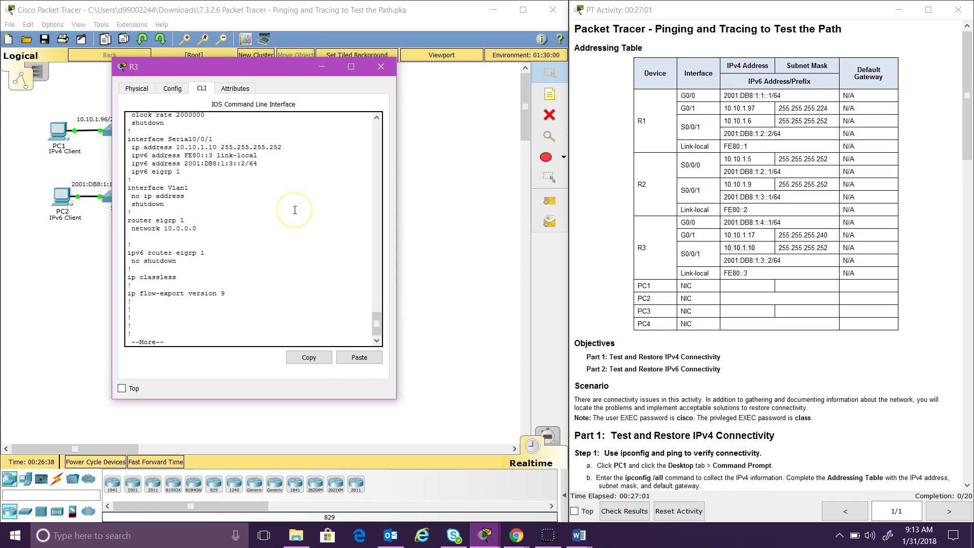
key("space")
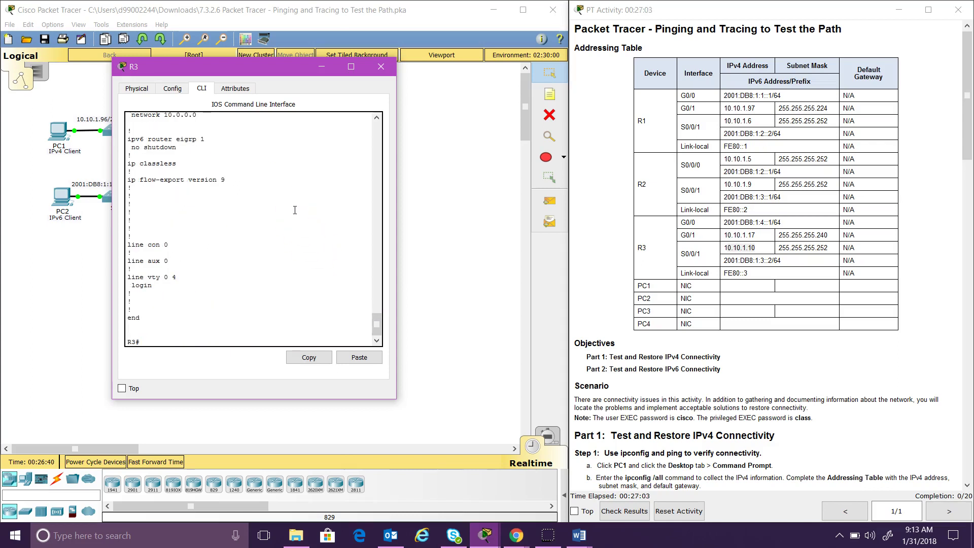
left_click(381, 66)
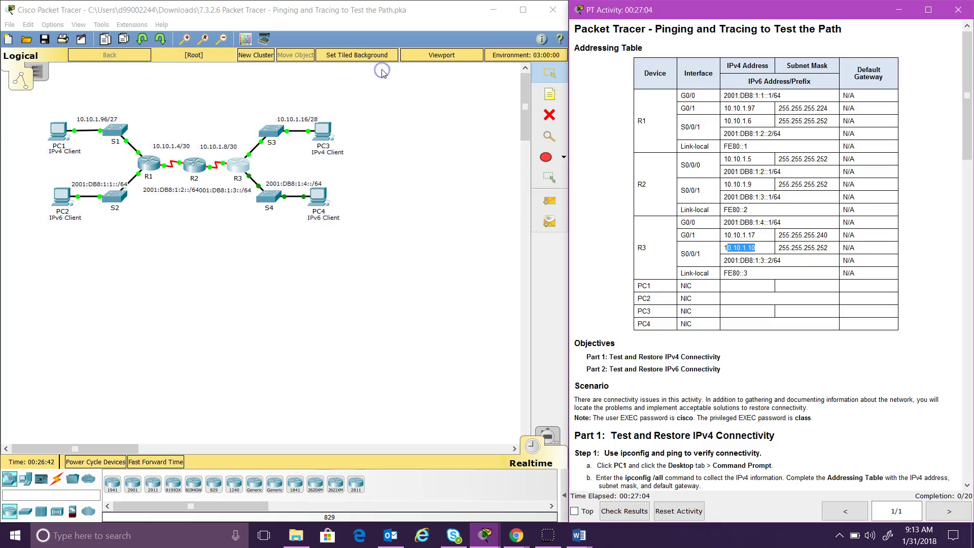
Open router R2's device window and try to view its interface settings through the graphical configuration.
left_click(196, 169)
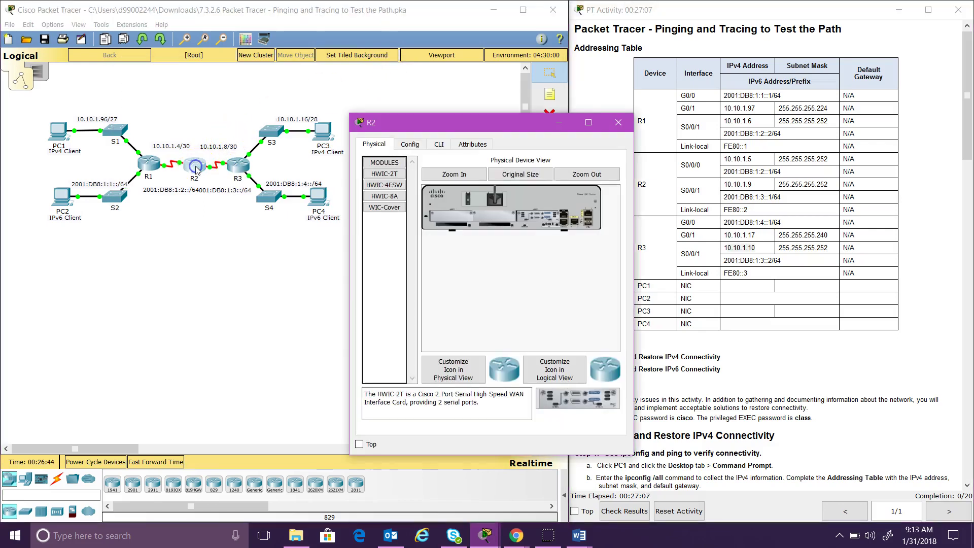
left_click(413, 146)
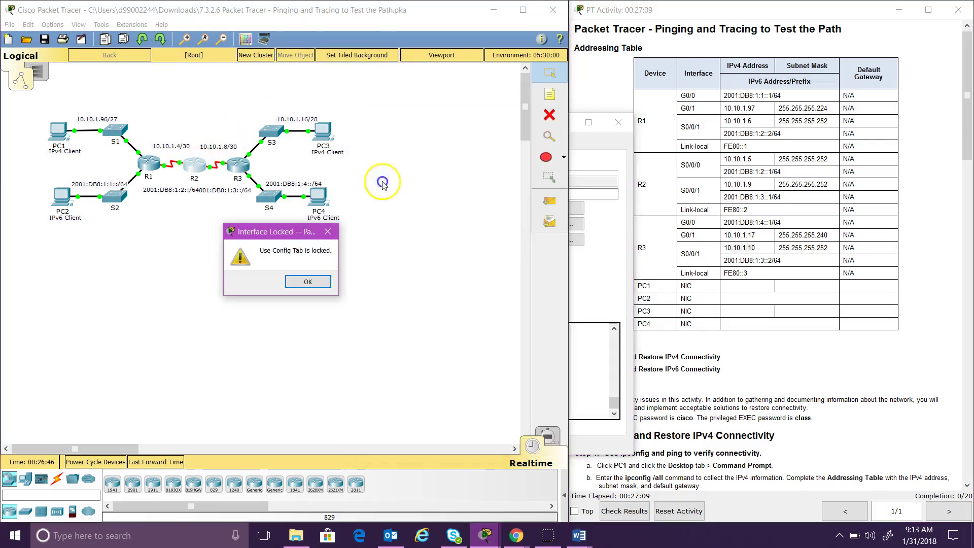
left_click(308, 282)
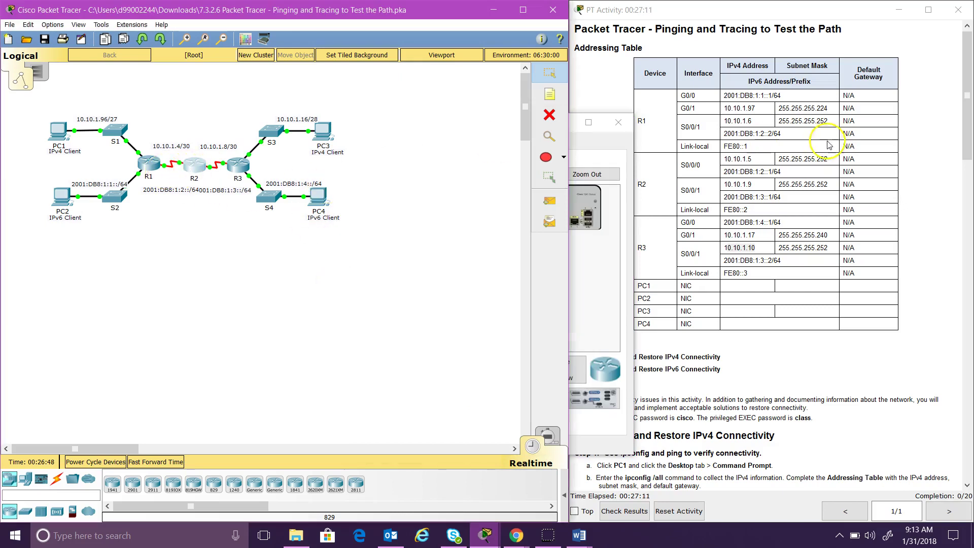
left_click(614, 138)
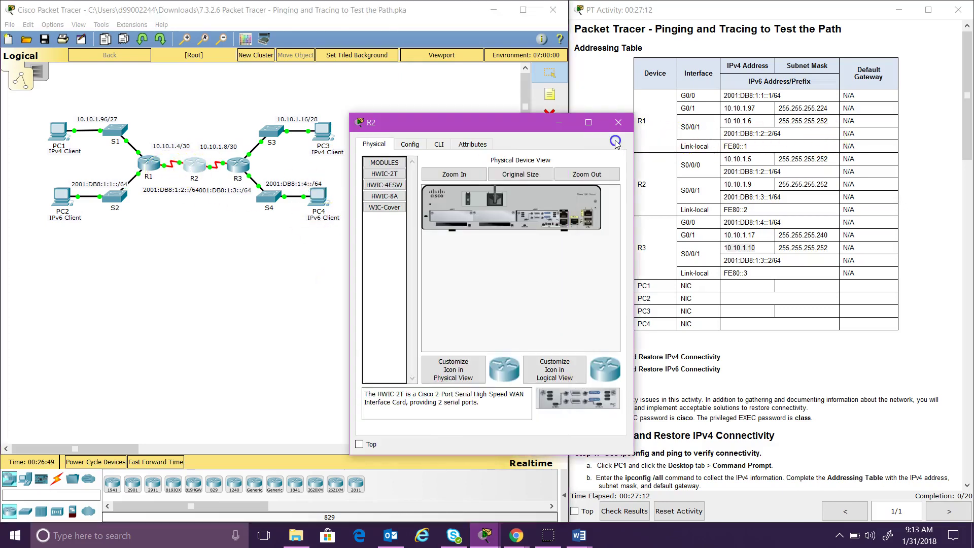
Open R2's command line and run show ip interface brief to list its interface addresses.
left_click(439, 144)
left_click_drag(461, 120, 232, 74)
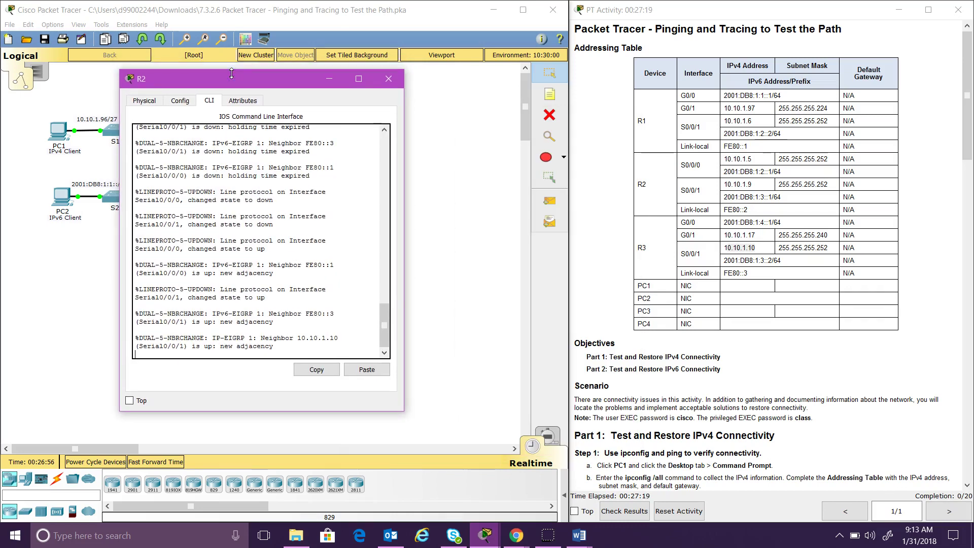
key("Return")
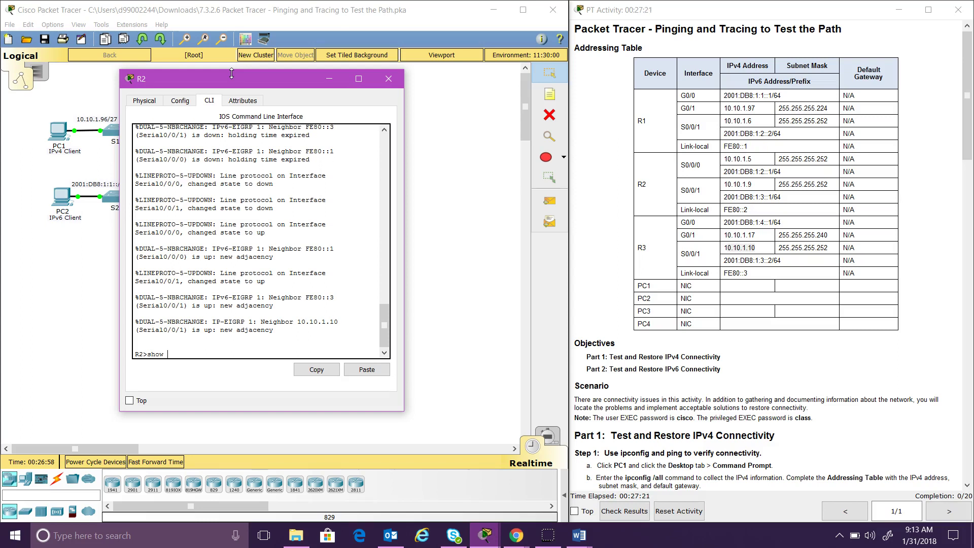
type("show ip interface brief")
key("Return")
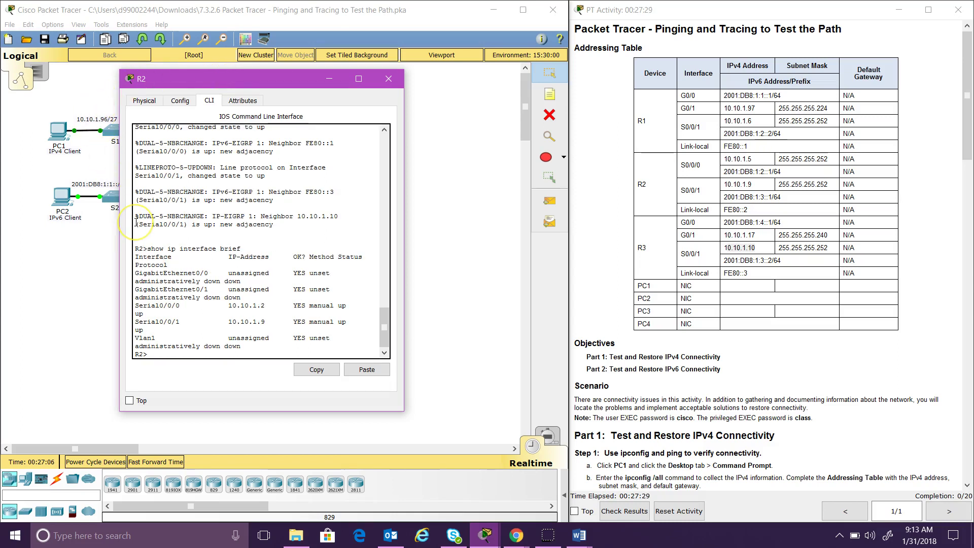
Compare R2's Serial0/0/0 IPv4 address in the command output with its entry in the addressing table.
left_click(485, 224)
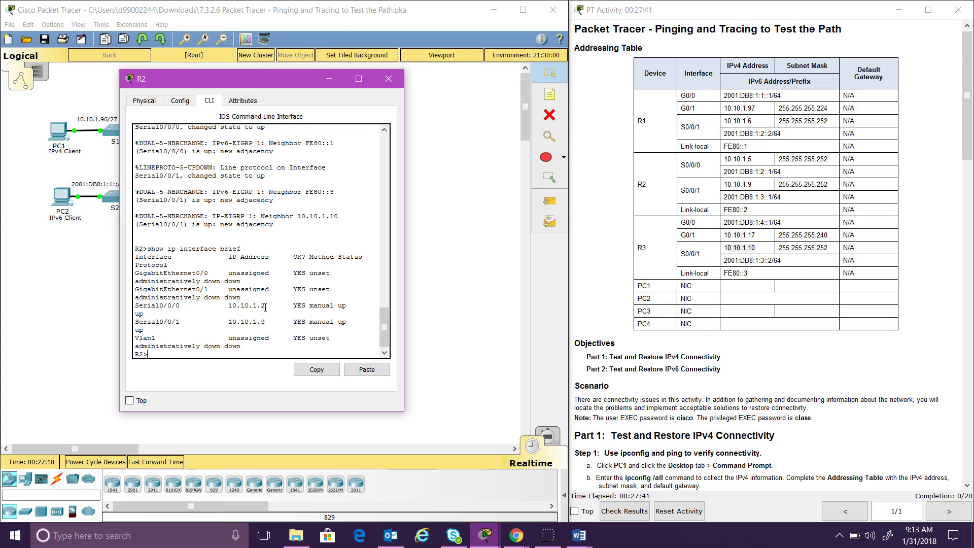
left_click(762, 164)
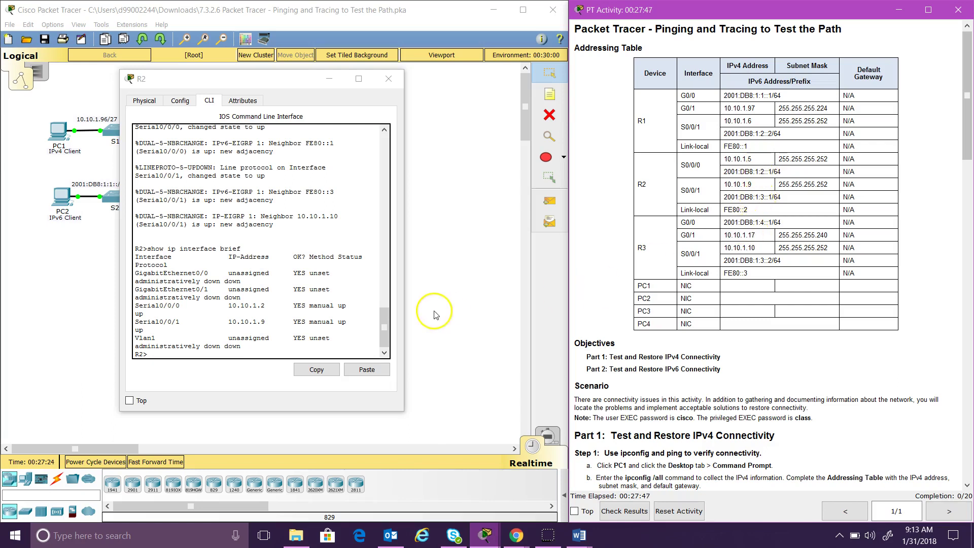
left_click_drag(266, 308, 218, 307)
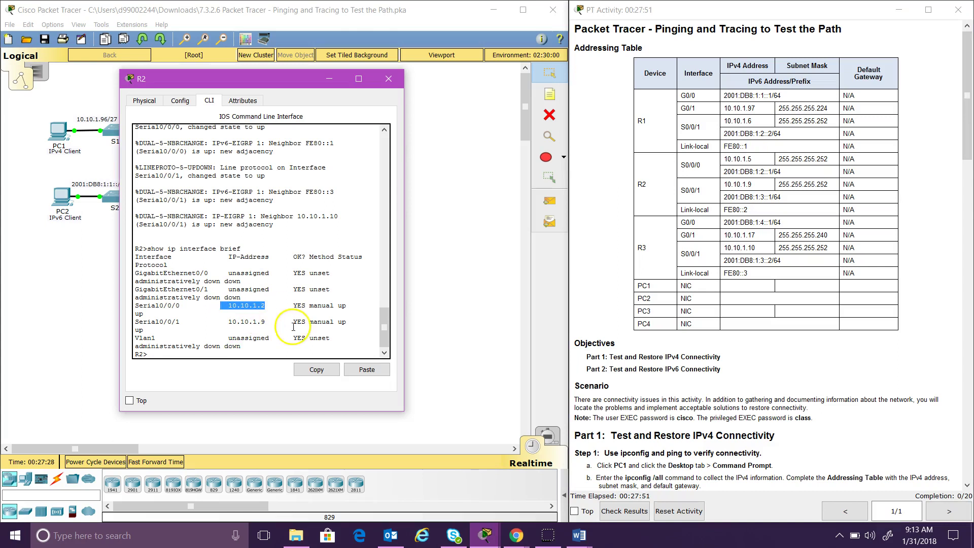
Enter privileged EXEC mode on R2 with enable, and enter global configuration mode with conf t.
left_click(238, 353)
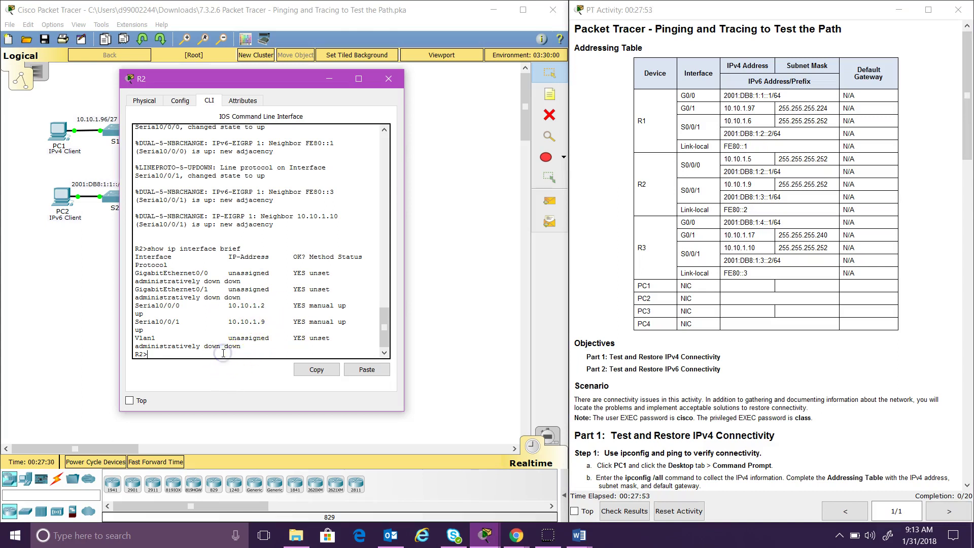
type("conf t")
key("Return")
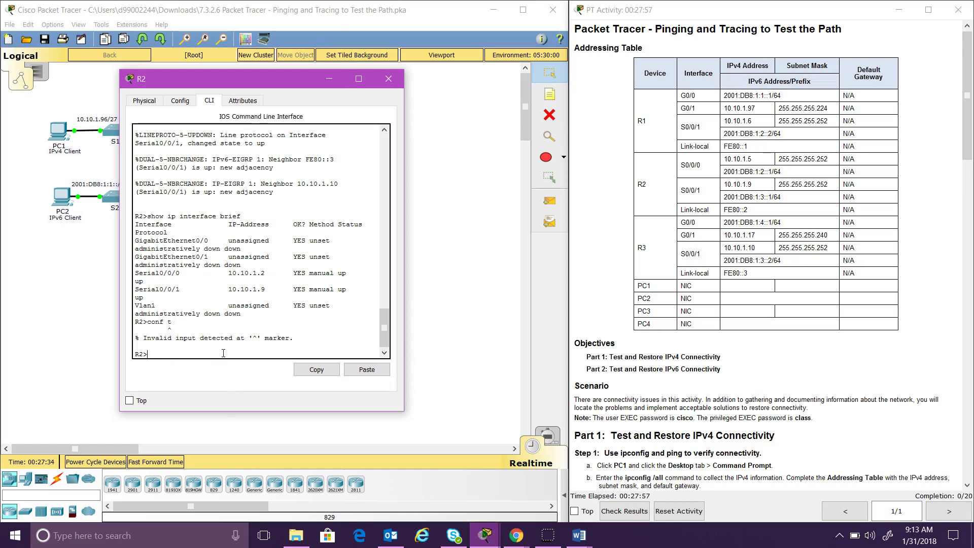
type("enable")
key("Return")
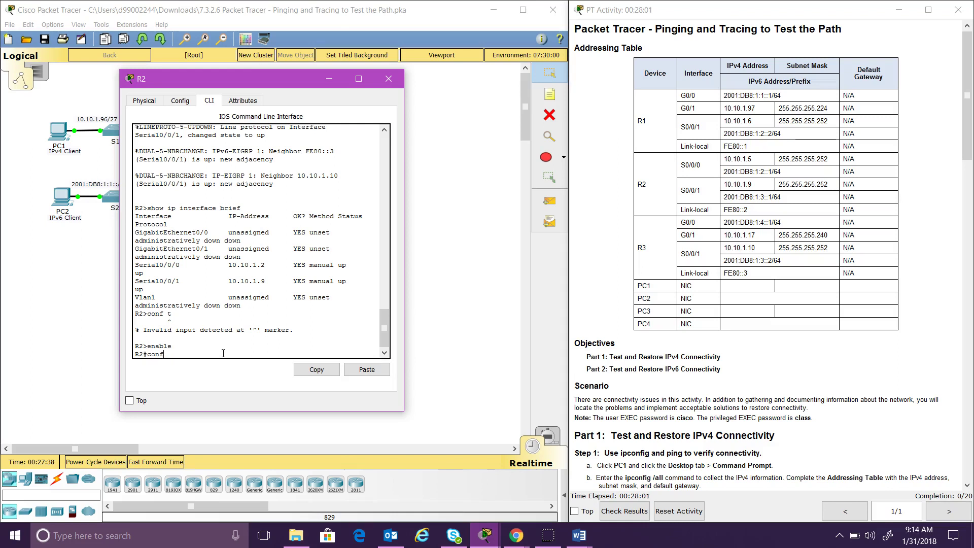
type("conf t")
key("Return")
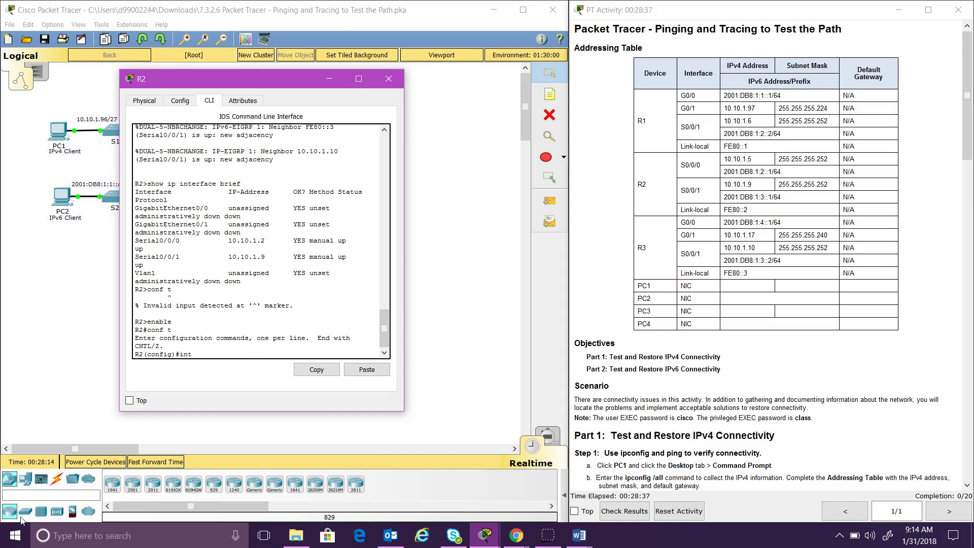
Set R2's Serial0/0/0 IP address to 10.10.1.5 with subnet mask 255.255.255.252.
type("0/0/0")
key("Return")
type("ip address")
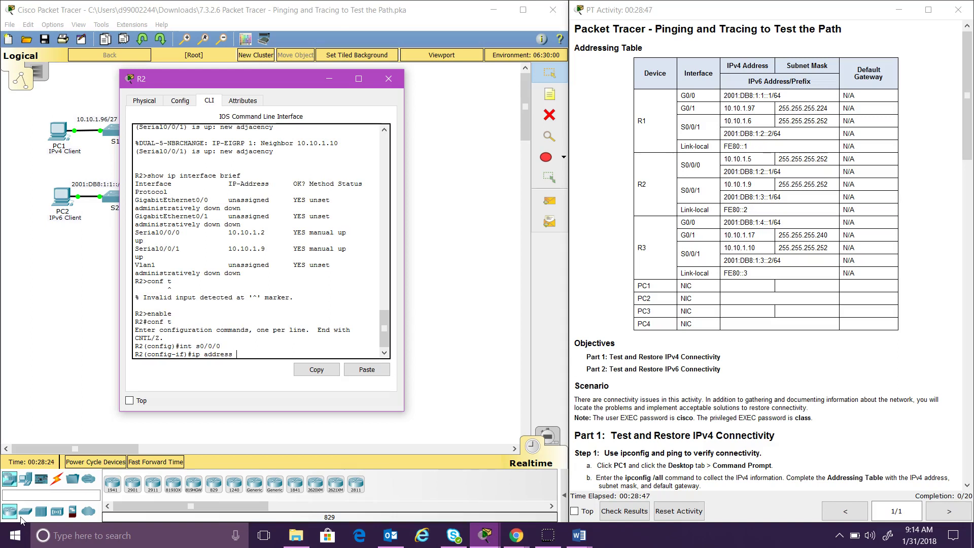
type("10.10.1.5 255,255")
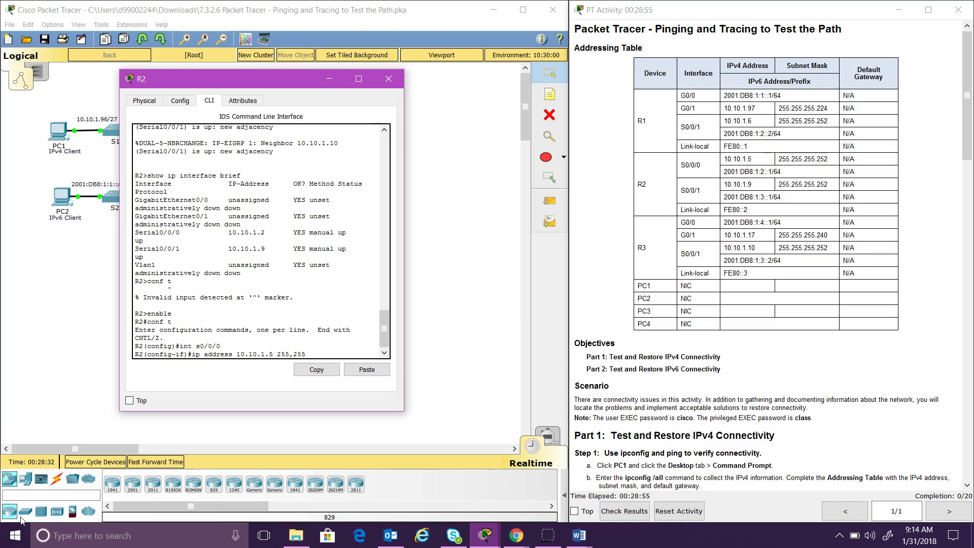
type(".255")
key("BackSpace")
key("BackSpace")
key("BackSpace")
key("BackSpace")
key("BackSpace")
key("BackSpace")
key("BackSpace")
key("BackSpace")
type(".26")
type("55")
type(".255.")
type("252")
key("Return")
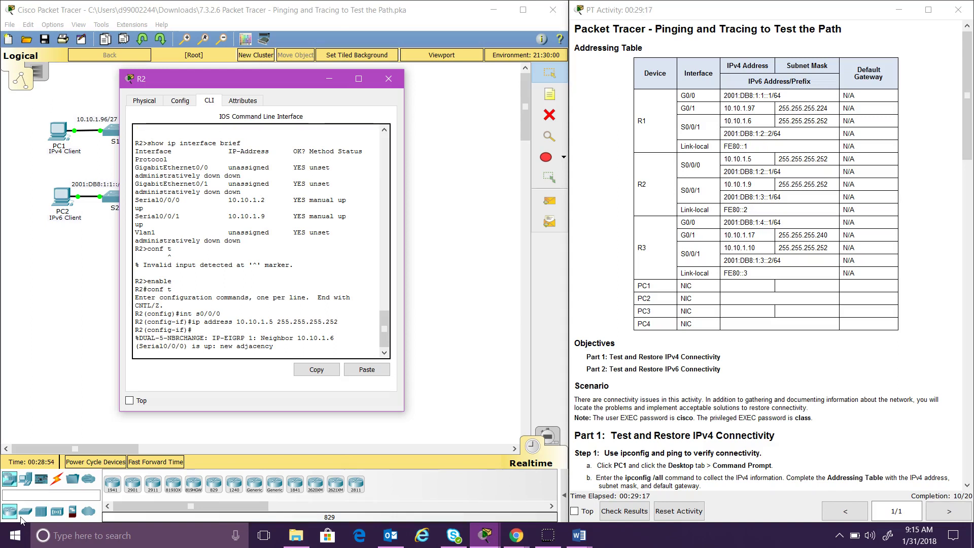
Enable Serial0/0/0 on R2 with no shut, exit interface configuration and close the R2 window.
type("no shut")
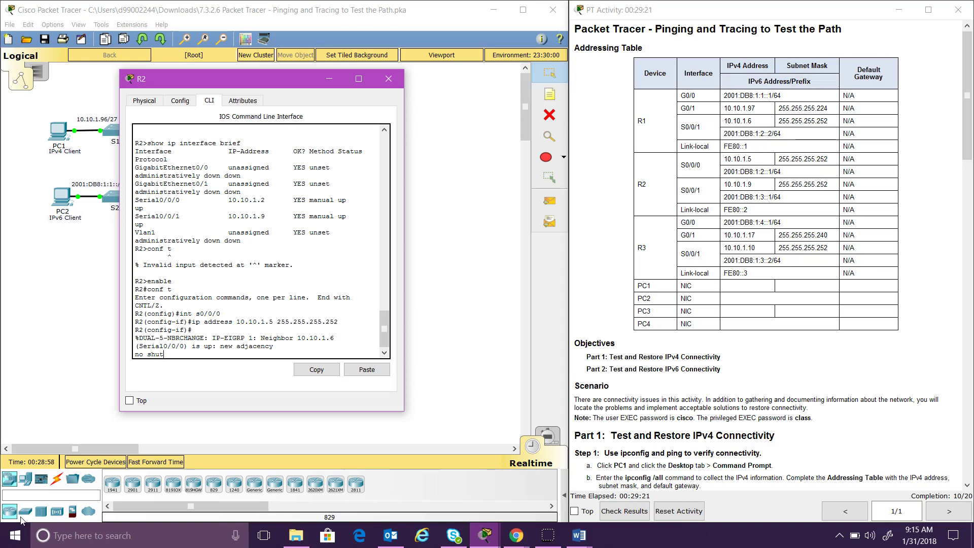
key("Return")
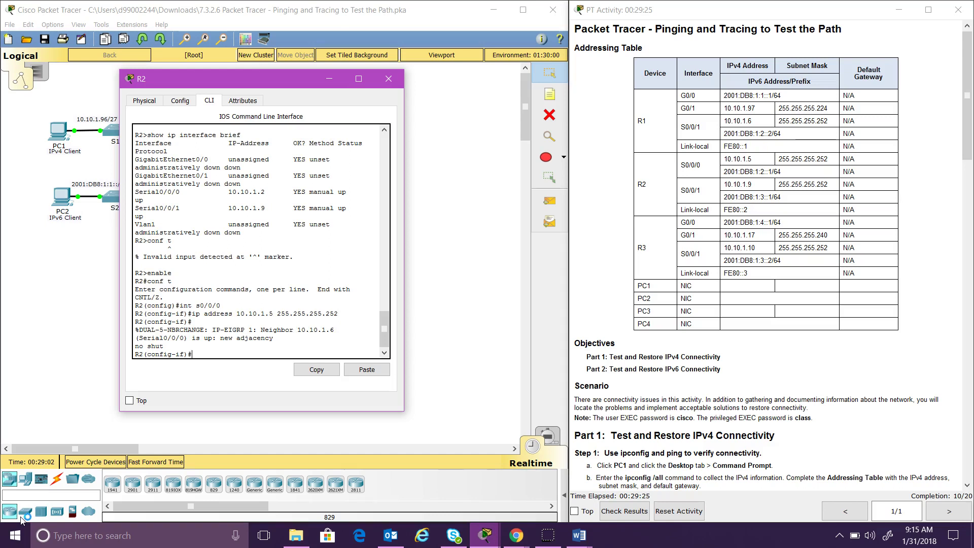
type("exit")
key("Return")
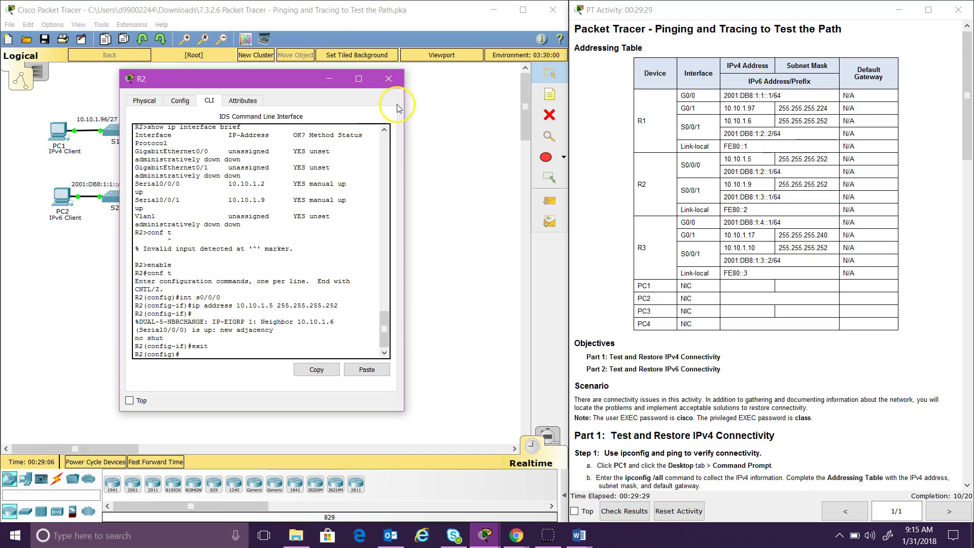
left_click(390, 78)
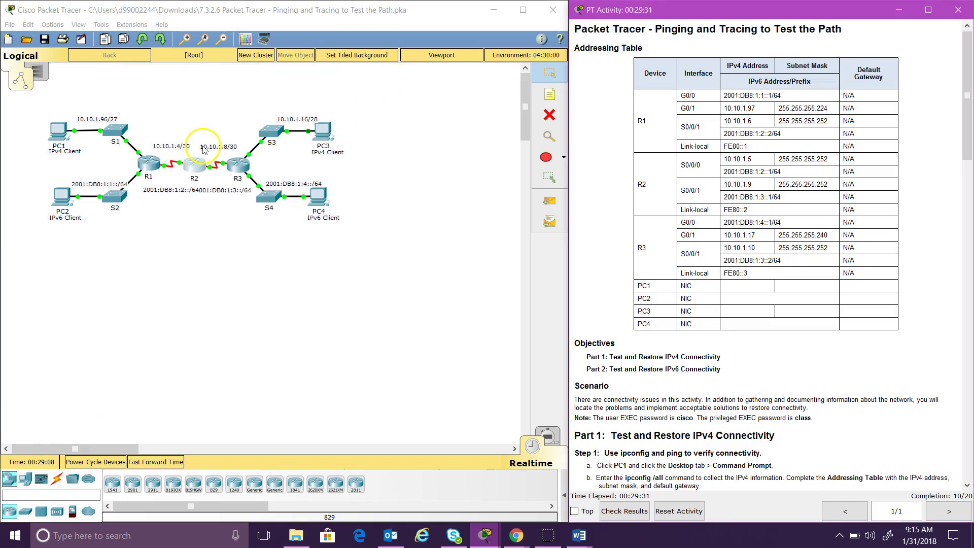
Ping 10.10.1.18 from PC1's Command Prompt to test IPv4 connectivity to PC3, and close PC1.
left_click(55, 135)
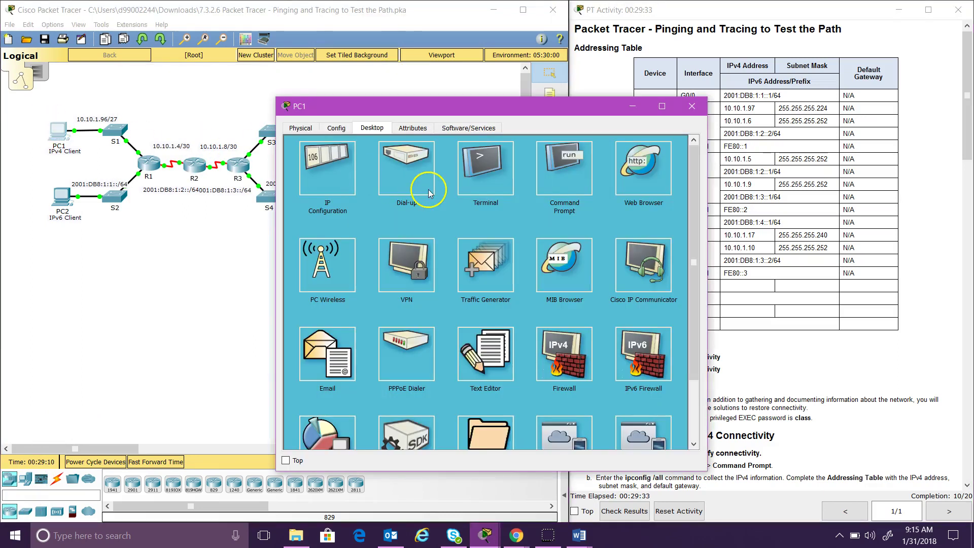
left_click(567, 182)
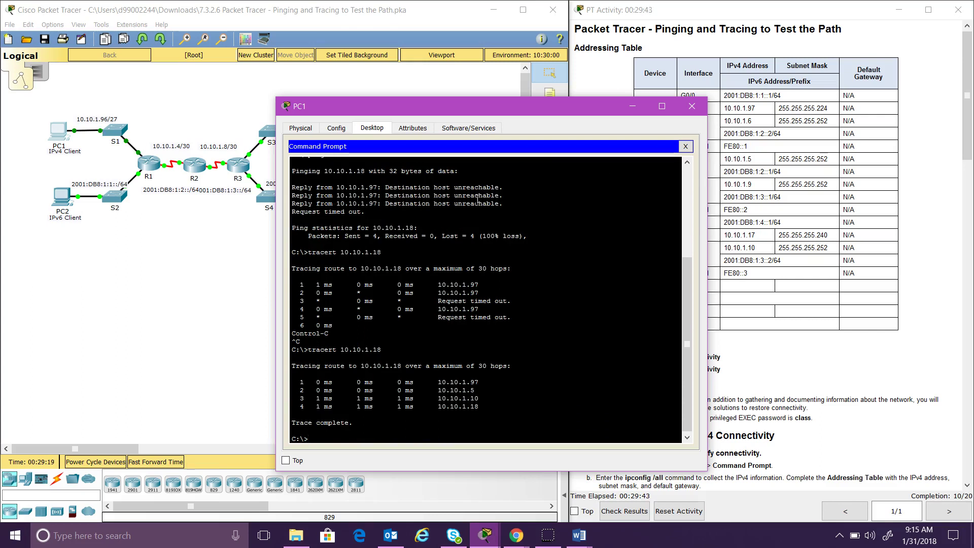
type("ping 10.10.1.18")
key("Return")
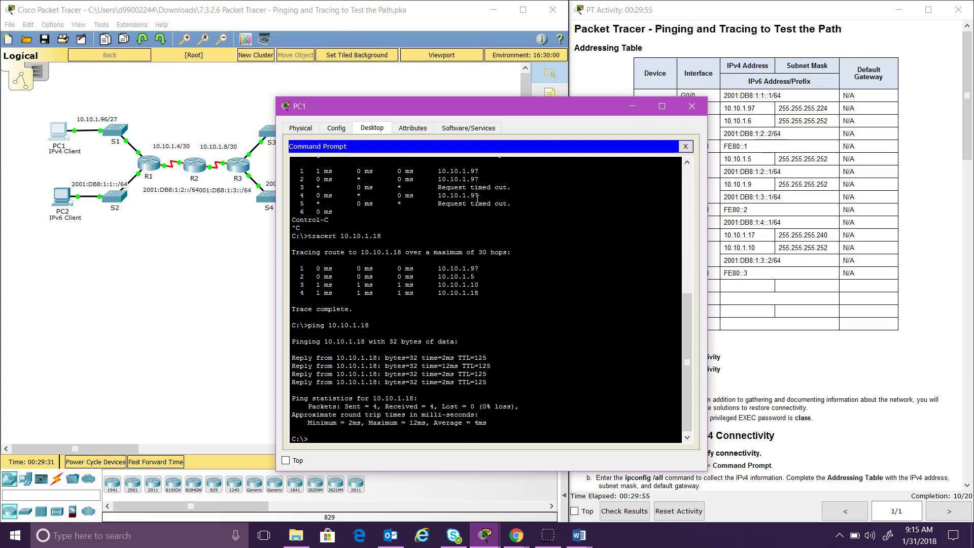
left_click(692, 106)
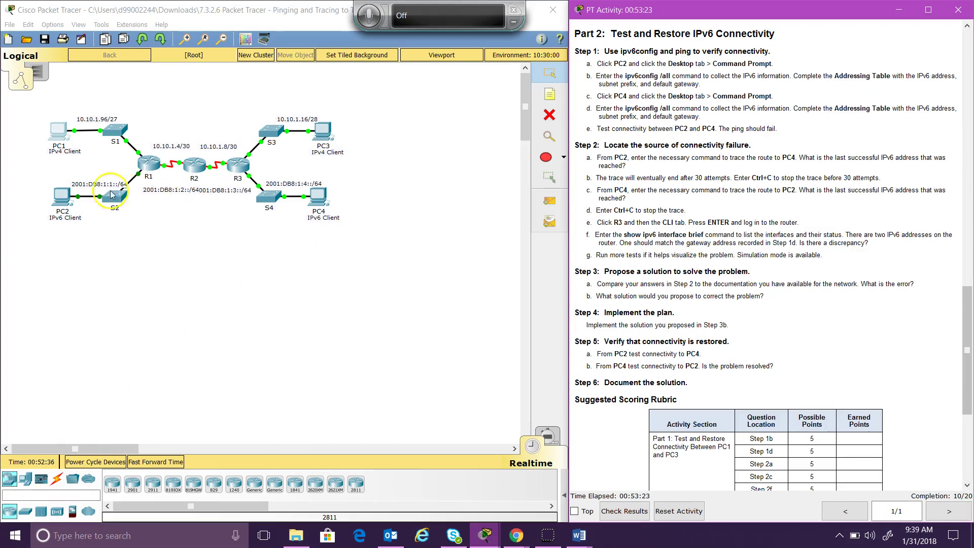
Open PC2's Command Prompt and run ipv6config /all to collect its IPv6 information.
left_click(62, 199)
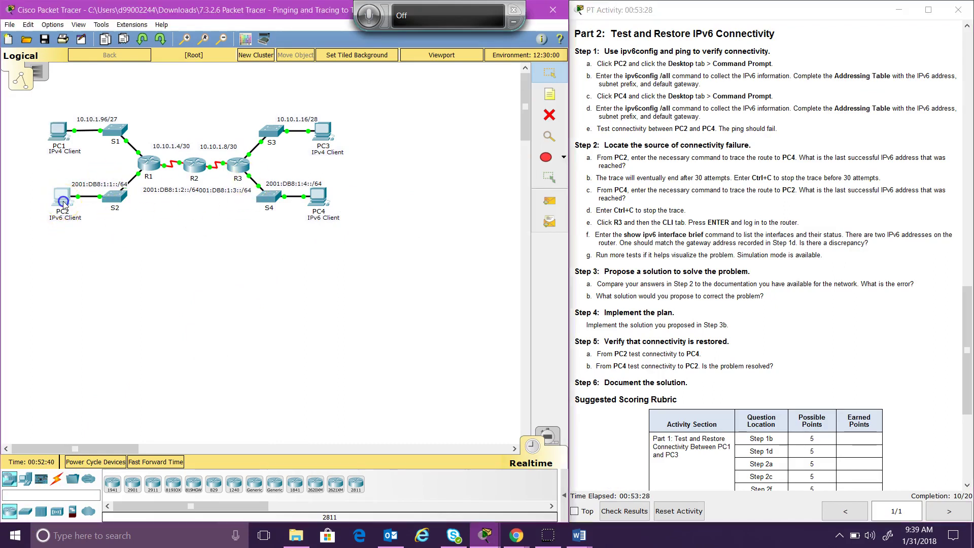
left_click(376, 129)
left_click(375, 130)
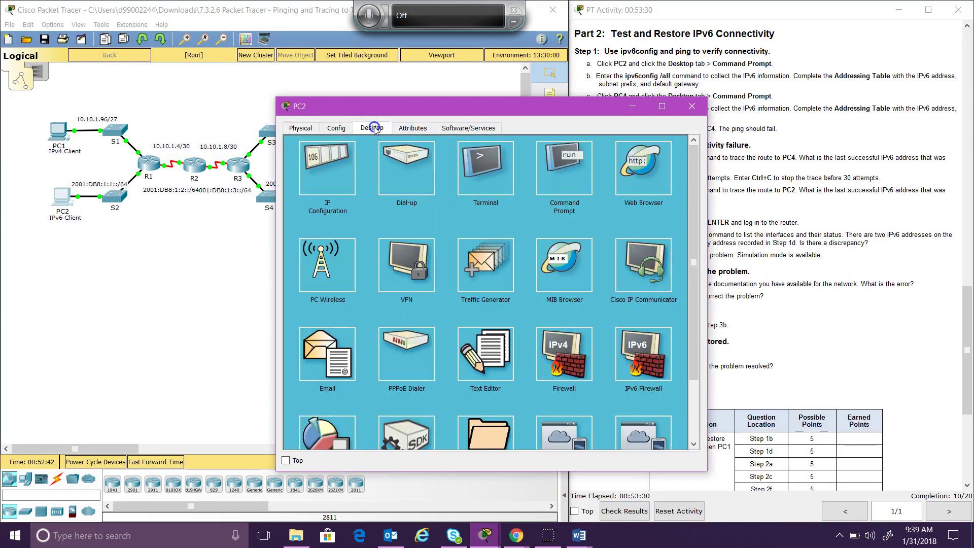
left_click(572, 161)
left_click_drag(555, 108, 375, 68)
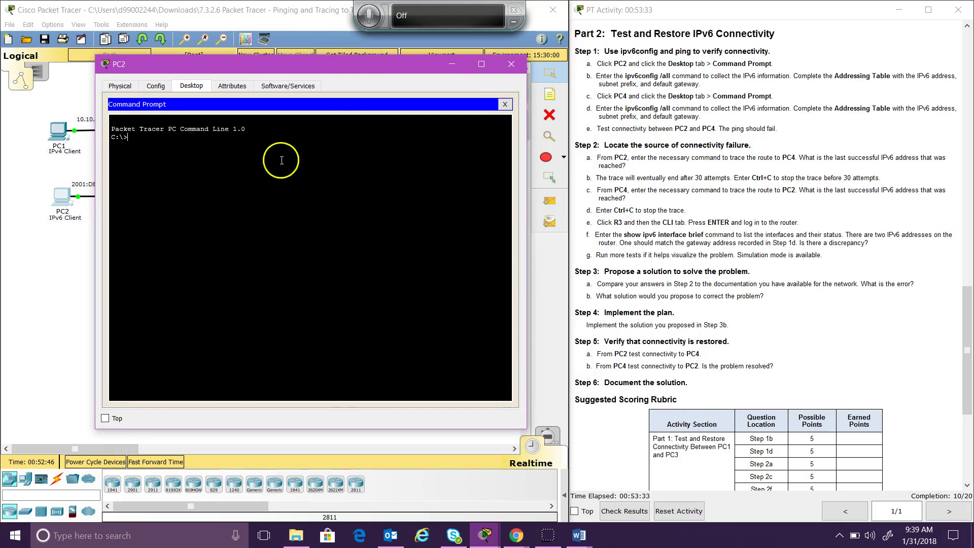
type("ipv6config")
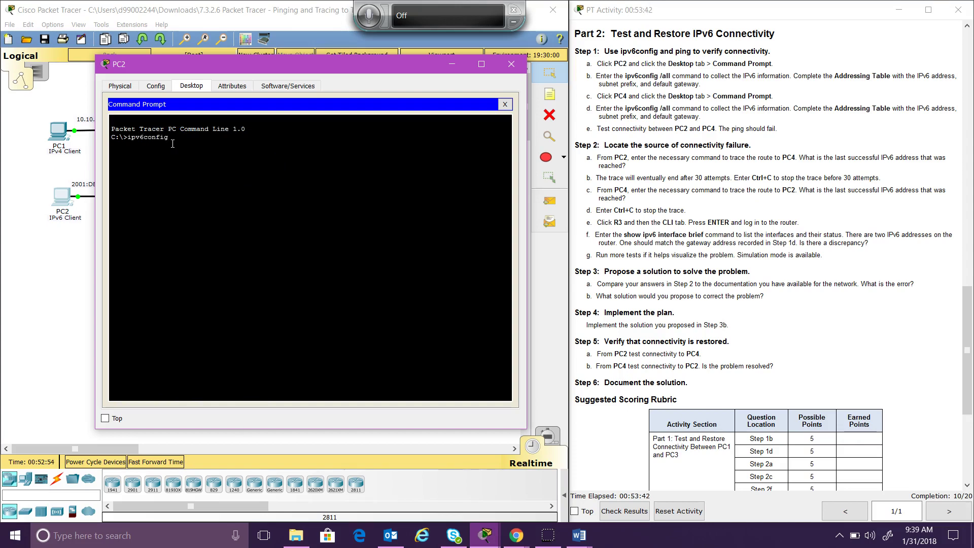
type(" /all")
key("Return")
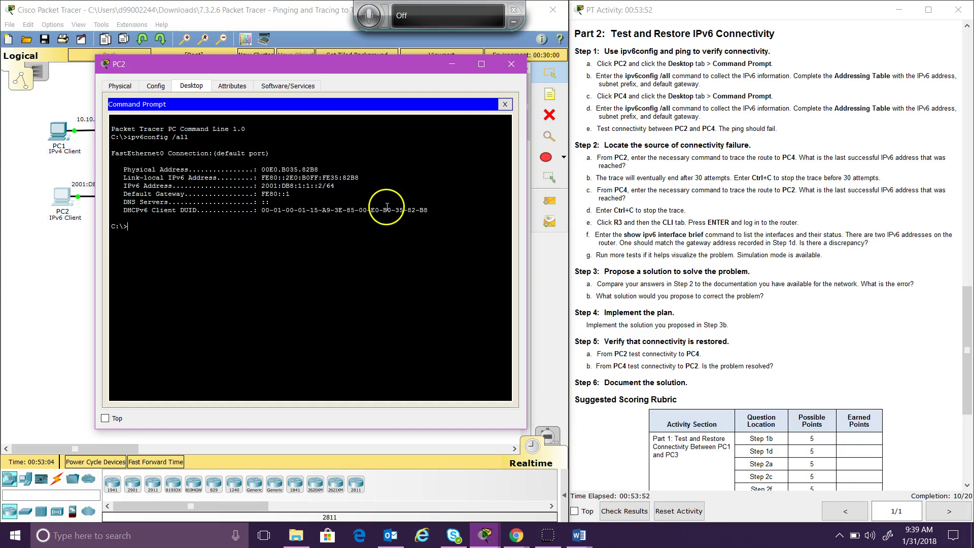
Return to the addressing table in the activity instructions and switch to its copy in the Word document.
left_click_drag(964, 325, 970, 77)
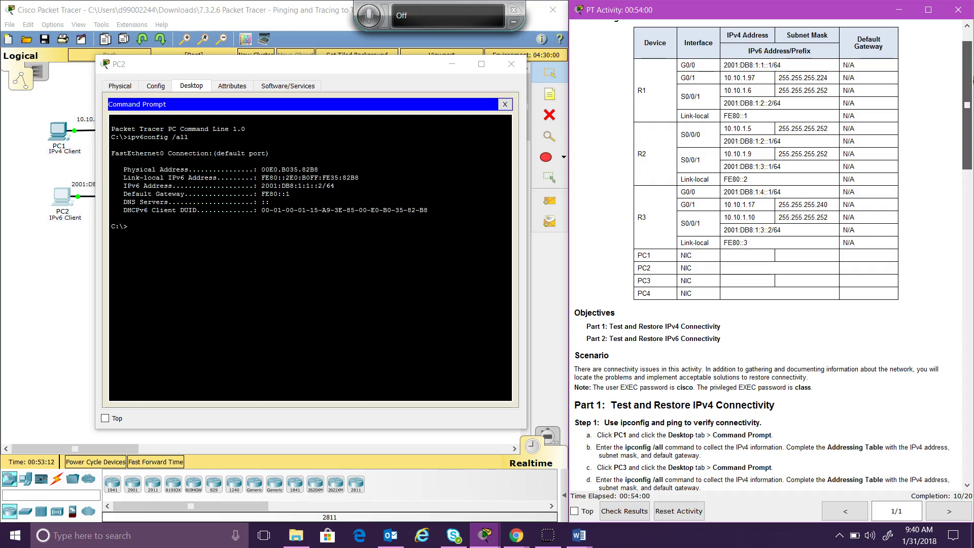
left_click(582, 544)
left_click(649, 479)
left_click(668, 323)
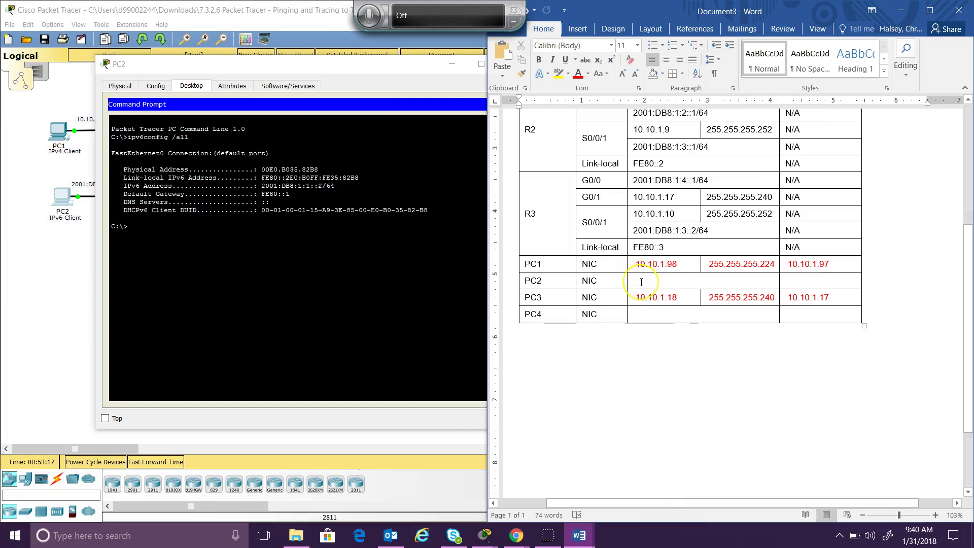
Copy PC2's link-local IPv6 address FE80::2E0:B0FF:FE35:82B8 from its Command Prompt into the PC2 address cell of the Word table.
left_click(302, 224)
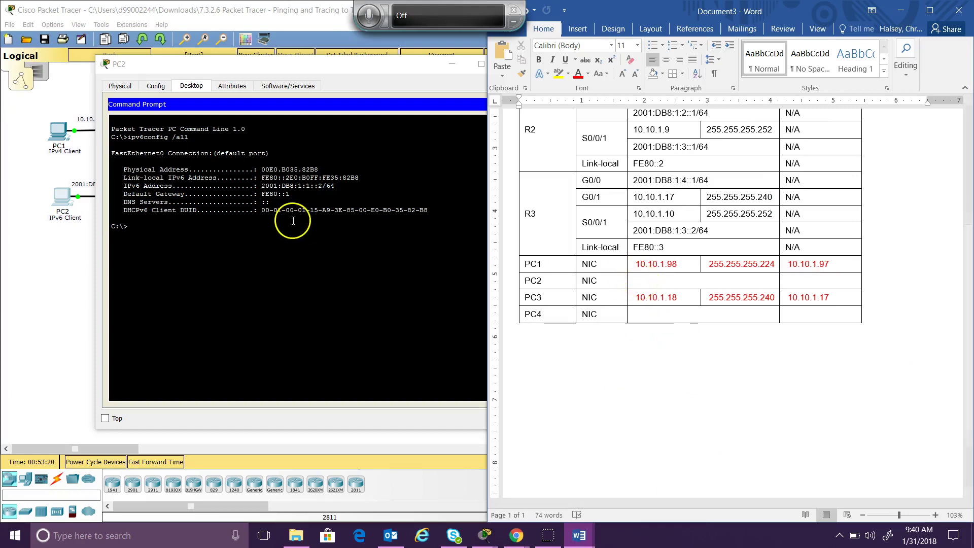
left_click_drag(361, 178, 262, 180)
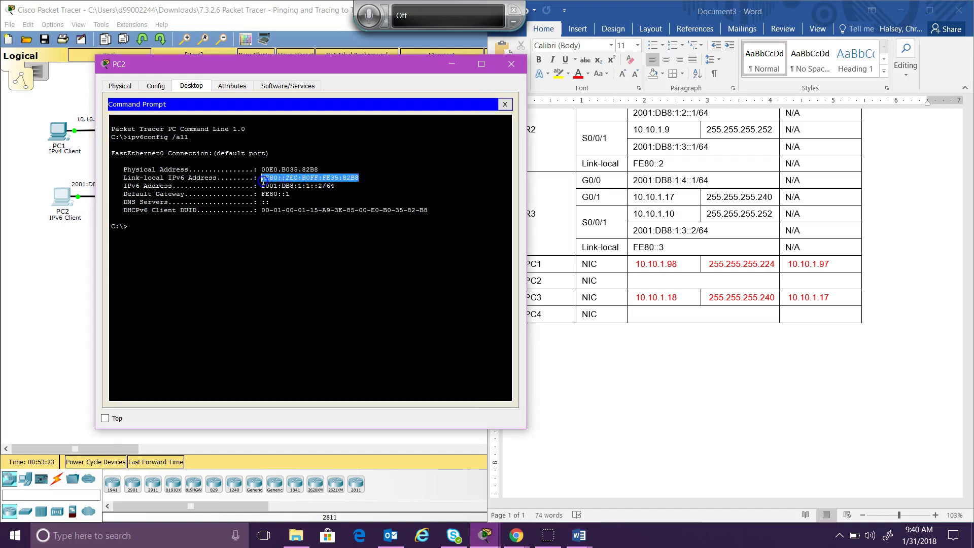
key("ctrl+c")
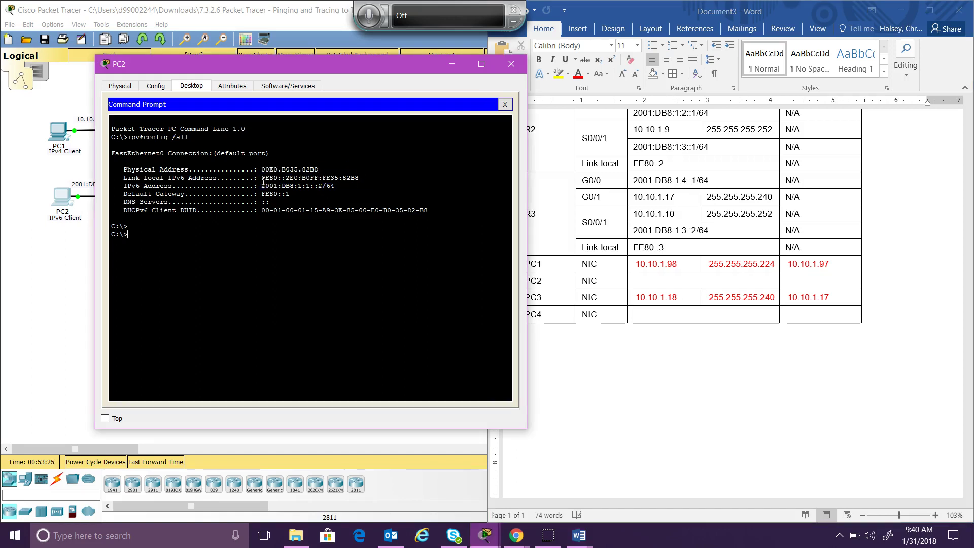
left_click_drag(359, 177, 263, 179)
right_click(269, 179)
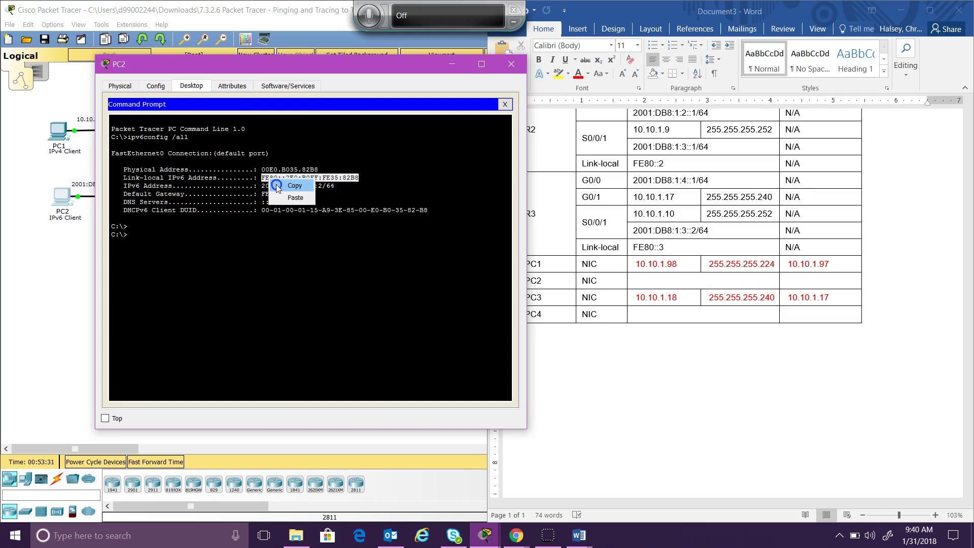
left_click(284, 185)
left_click(653, 311)
left_click(639, 279)
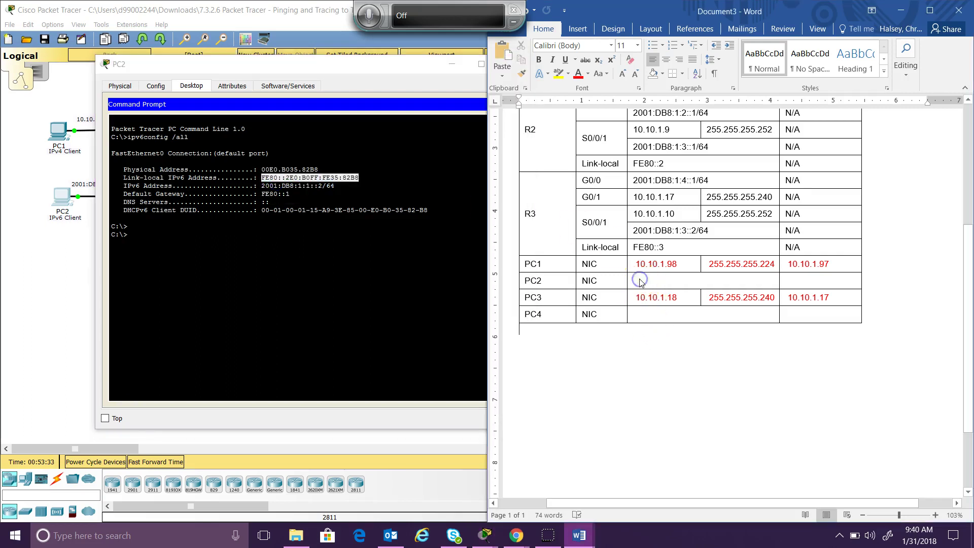
key("ctrl+v")
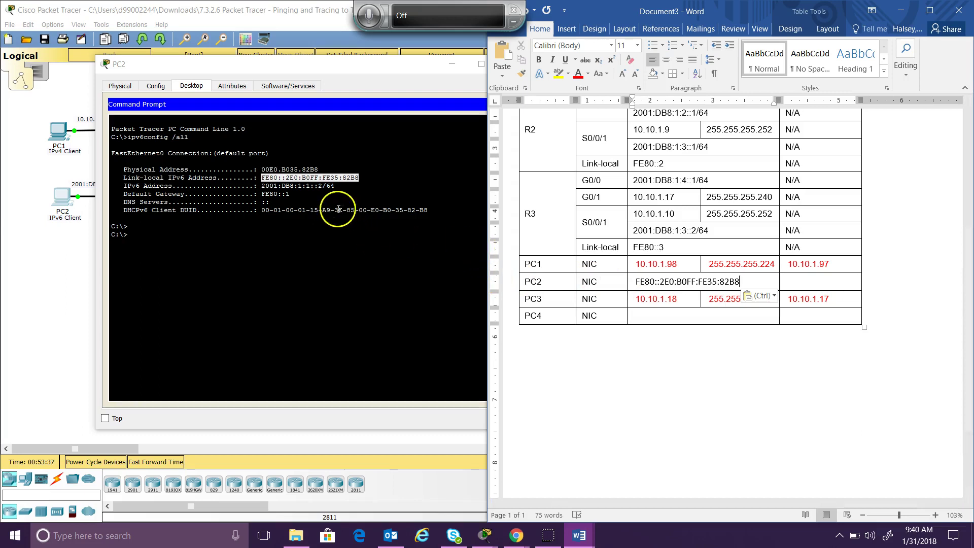
Copy PC2's default gateway FE80::1 from its Command Prompt into the default gateway cell of the Word table's PC2 row.
left_click_drag(292, 195, 265, 195)
key("ctrl+c")
left_click_drag(291, 196, 263, 197)
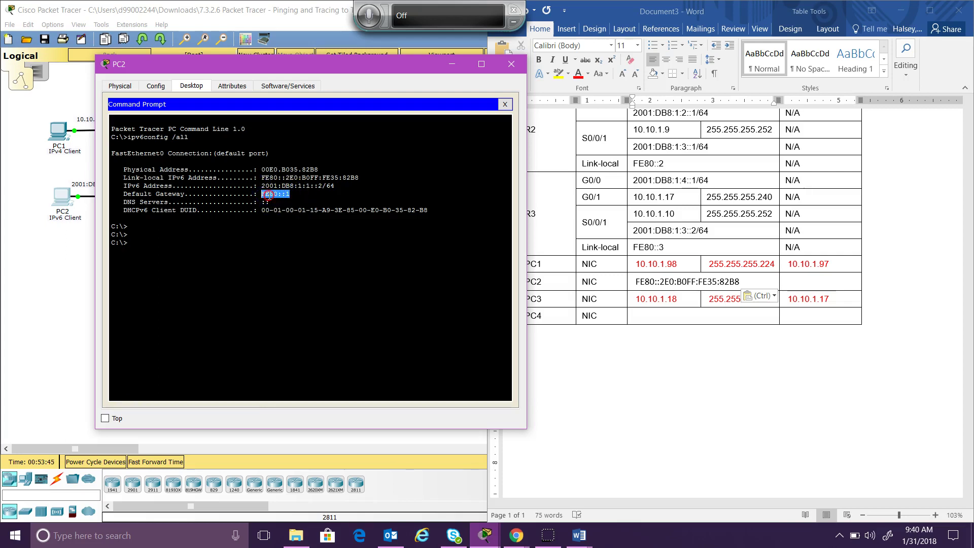
right_click(268, 197)
left_click(278, 204)
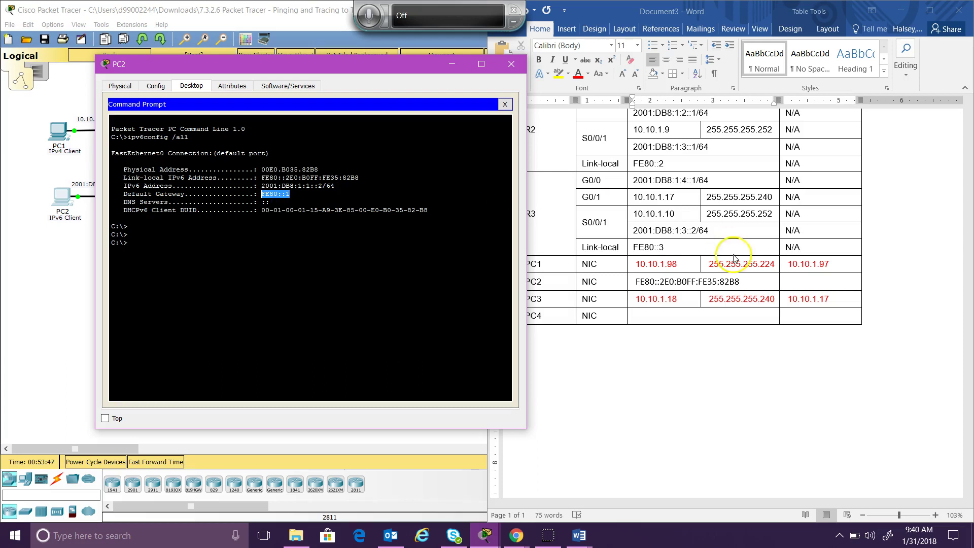
left_click(804, 282)
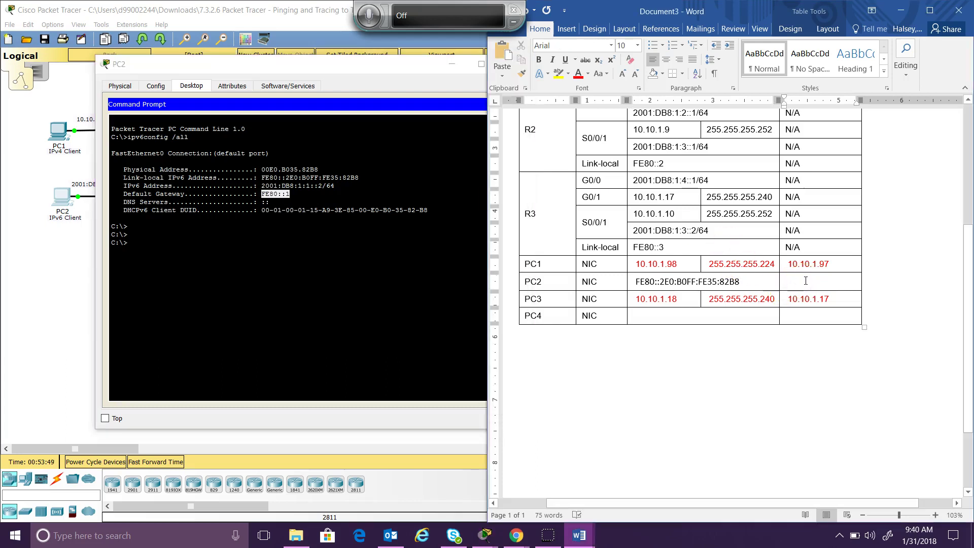
key("ctrl+v")
Return to the activity instructions at Part 2, Test and Restore IPv6 Connectivity, and close PC2.
left_click(903, 10)
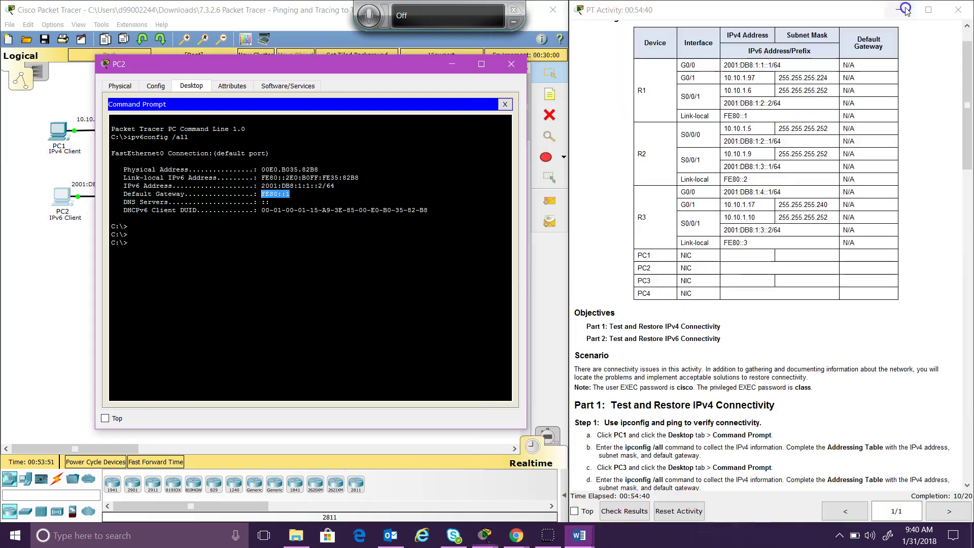
left_click_drag(963, 157, 969, 381)
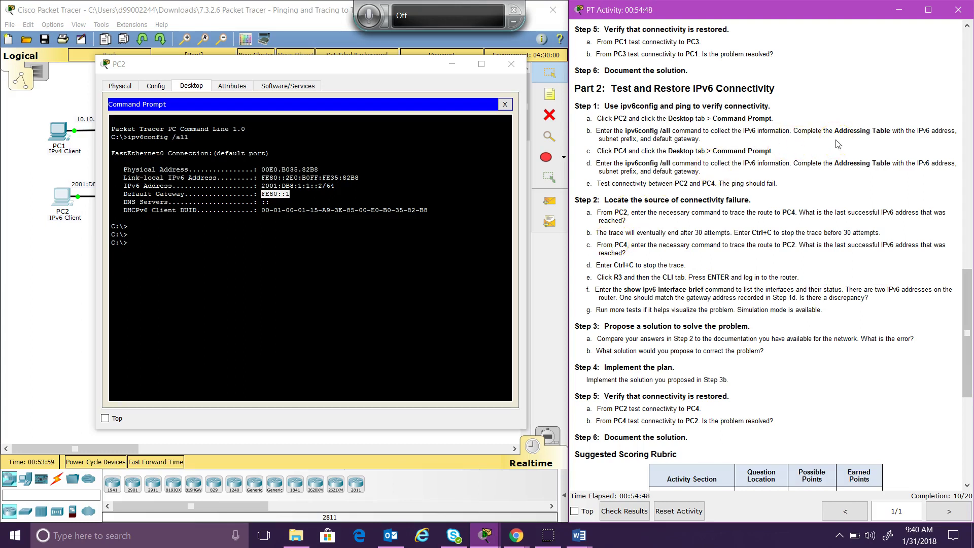
left_click(511, 64)
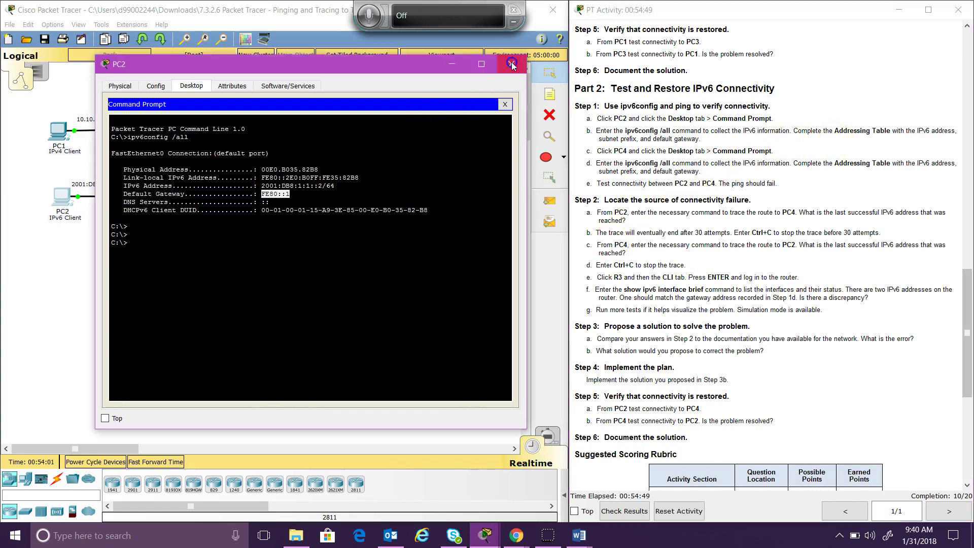
left_click(511, 64)
Open PC4's Command Prompt and run ipv6config /all to collect its IPv6 information.
left_click(321, 198)
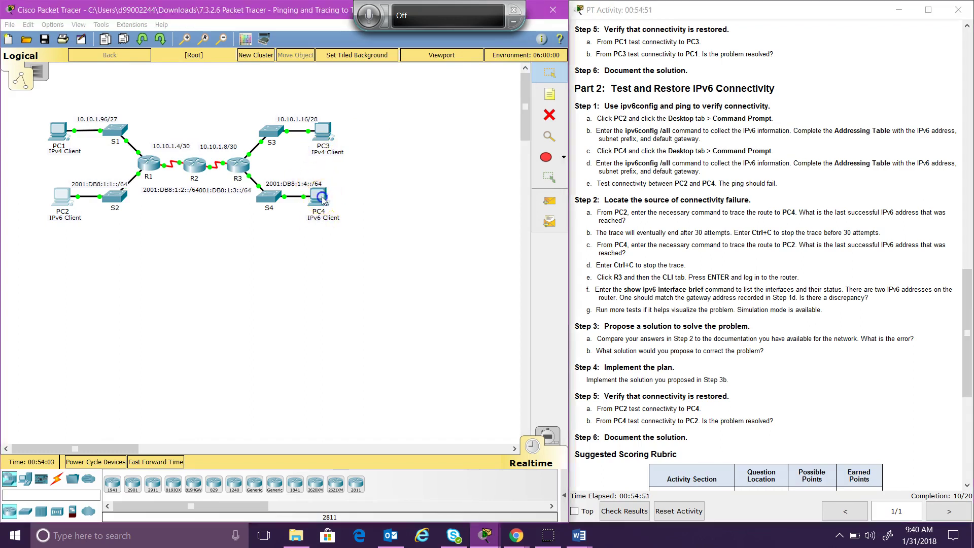
left_click(372, 128)
left_click(583, 151)
left_click_drag(561, 105, 328, 104)
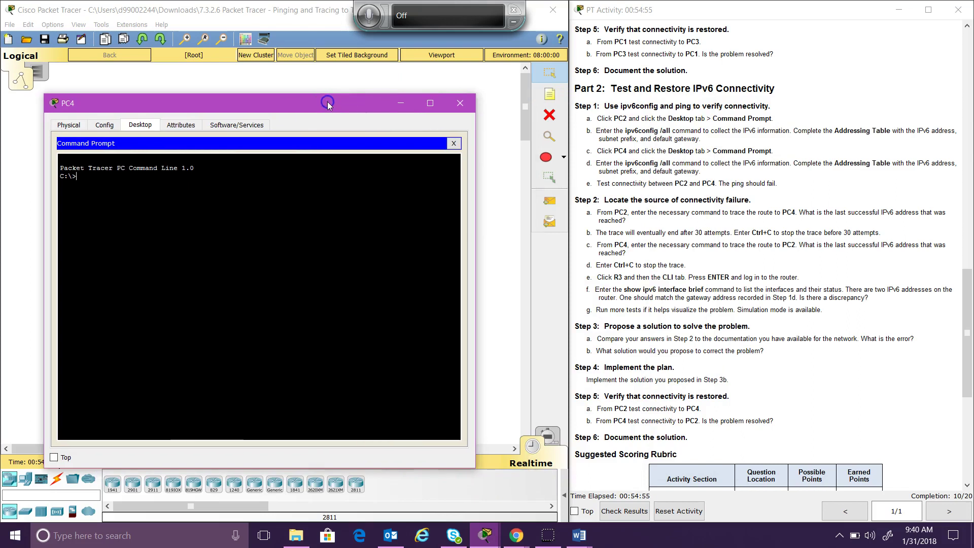
type("ipv6config /all")
key("Return")
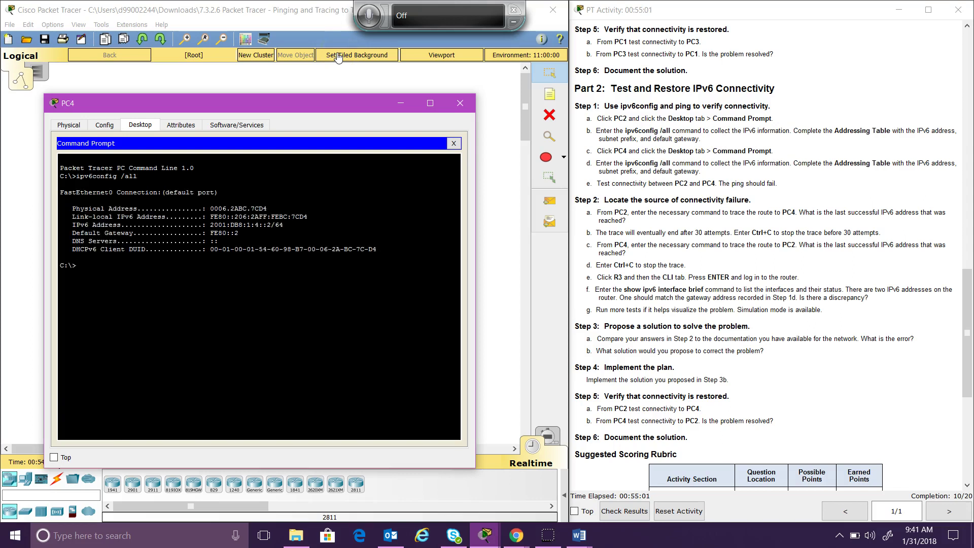
Copy PC4's link-local IPv6 address FE80::206:2AFF:FEBC:7CD4 from its Command Prompt into the PC4 address cell of the Word table.
left_click_drag(307, 218, 225, 221)
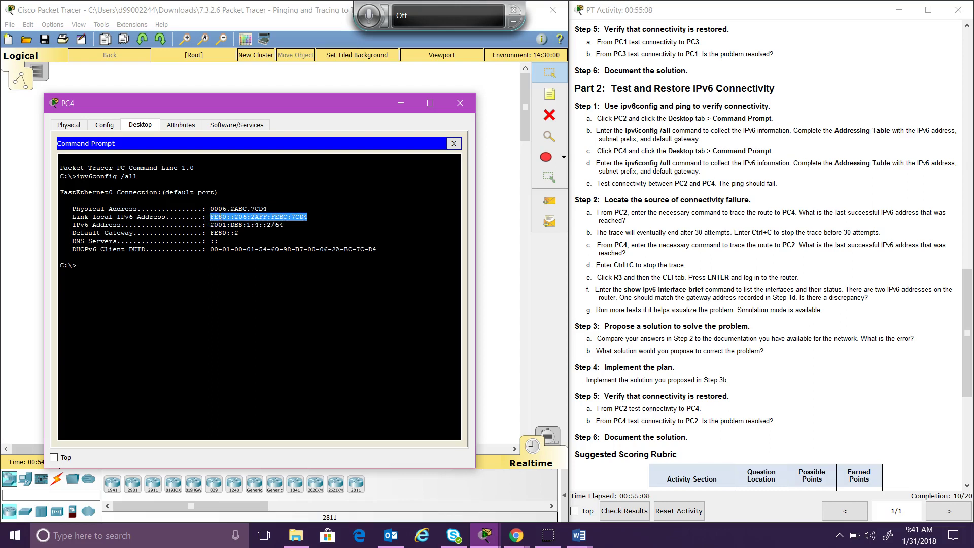
right_click(218, 217)
left_click(238, 216)
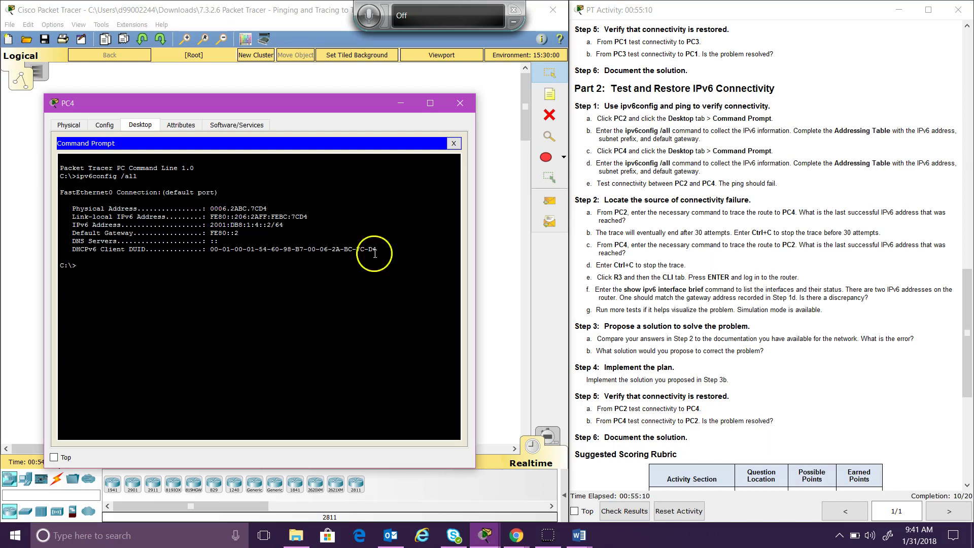
left_click(578, 533)
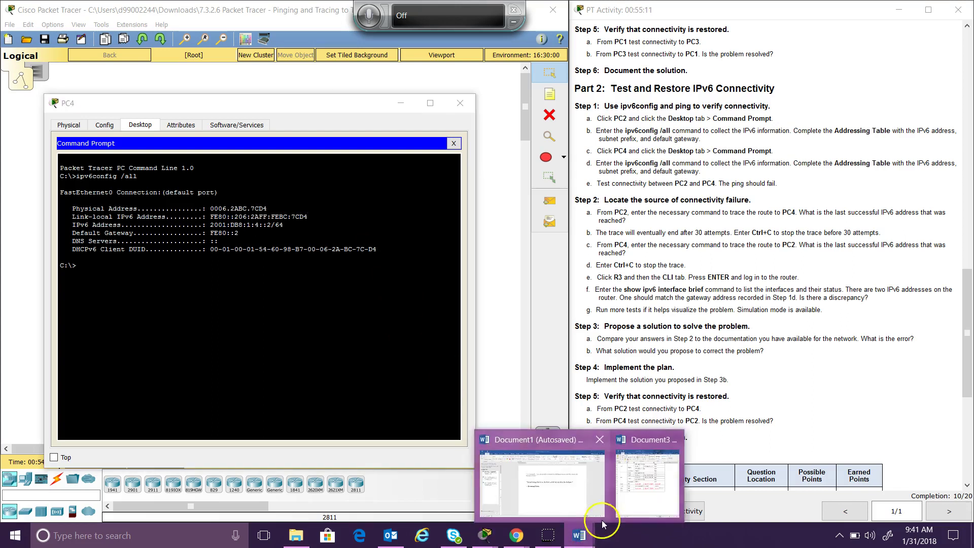
left_click(644, 477)
left_click(678, 318)
key("ctrl+v")
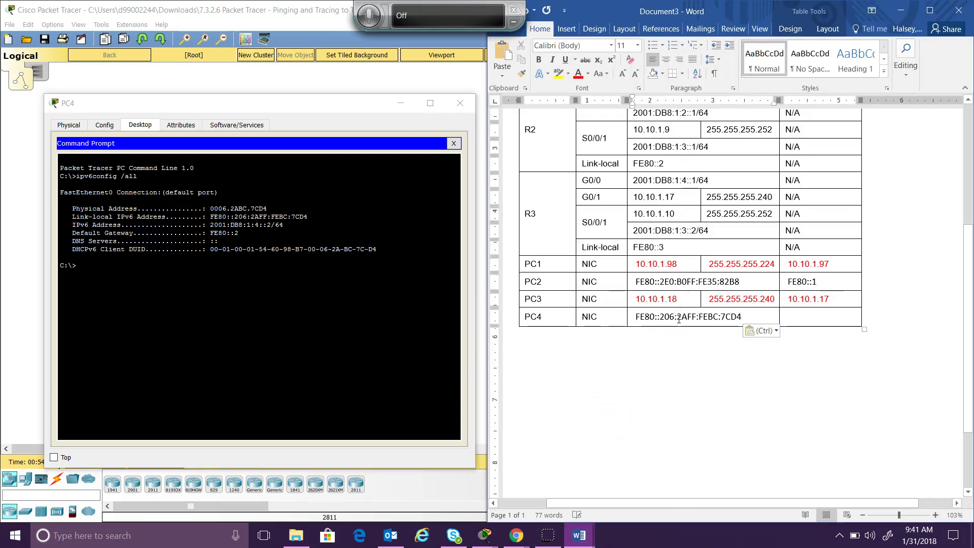
Copy PC4's default gateway FE80::2 into the PC4 default gateway cell of the Word table, and return to the activity instructions.
left_click(244, 235)
left_click_drag(244, 234, 213, 236)
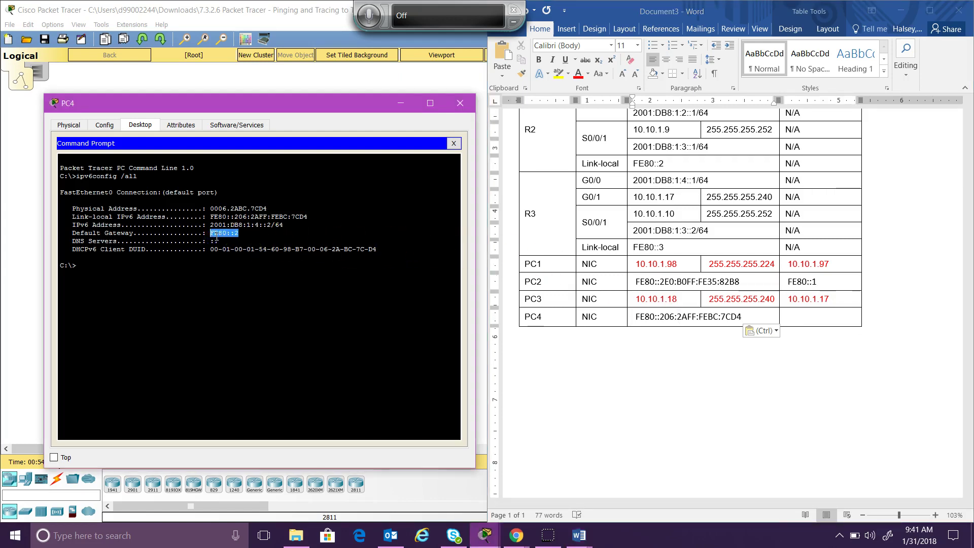
right_click(217, 237)
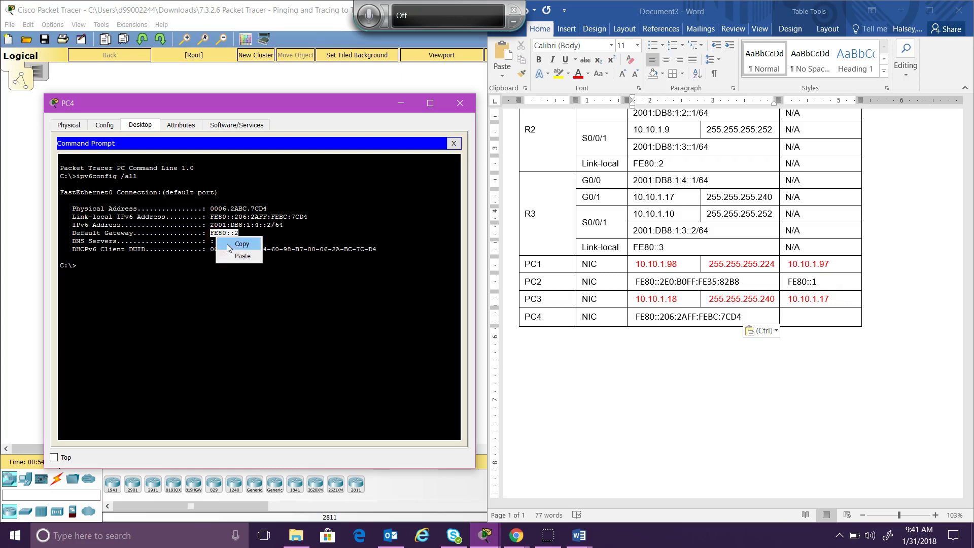
left_click(228, 243)
left_click(808, 318)
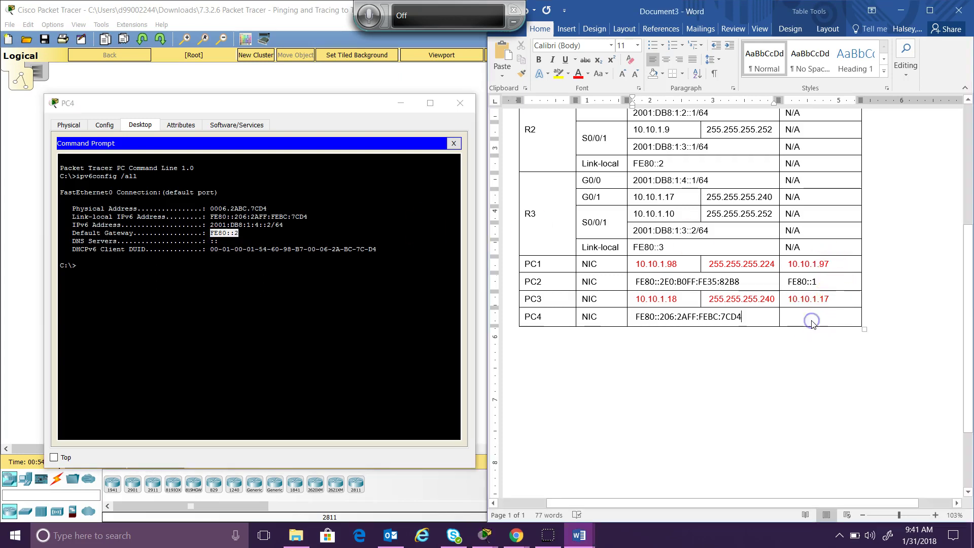
left_click(808, 317)
key("ctrl+v")
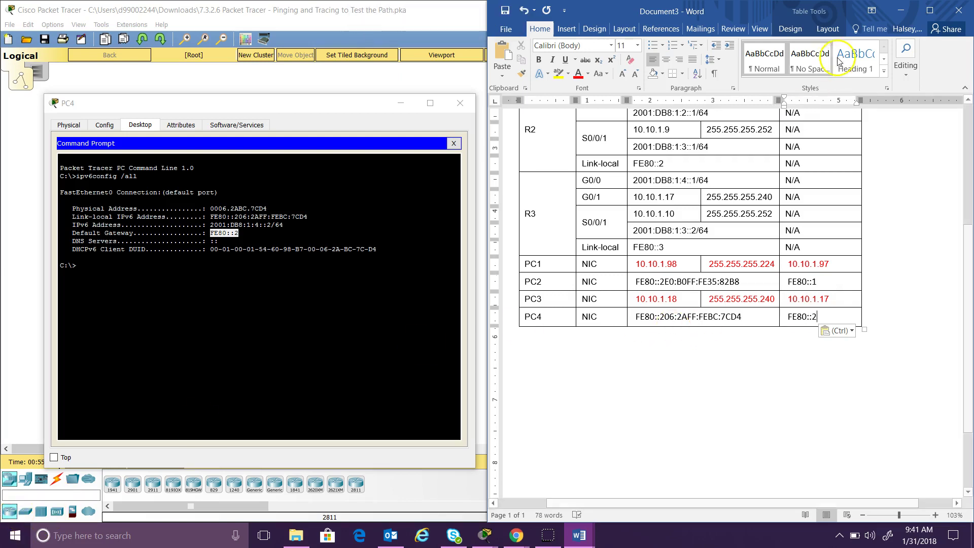
left_click(907, 11)
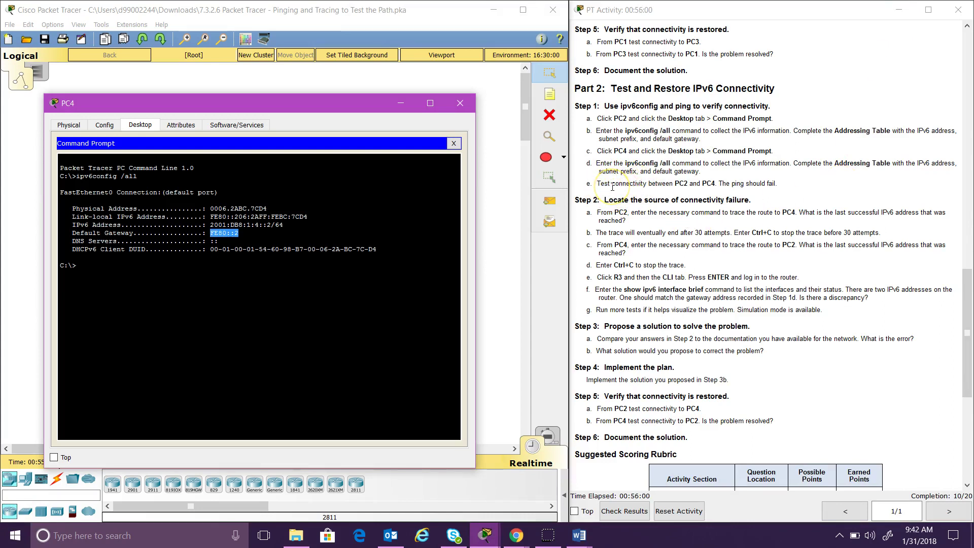
Ping PC2 from PC4's Command Prompt using the address FE80::2E0:B0FF:FE35:82B8 copied from the Word table, and close PC4.
left_click(102, 269)
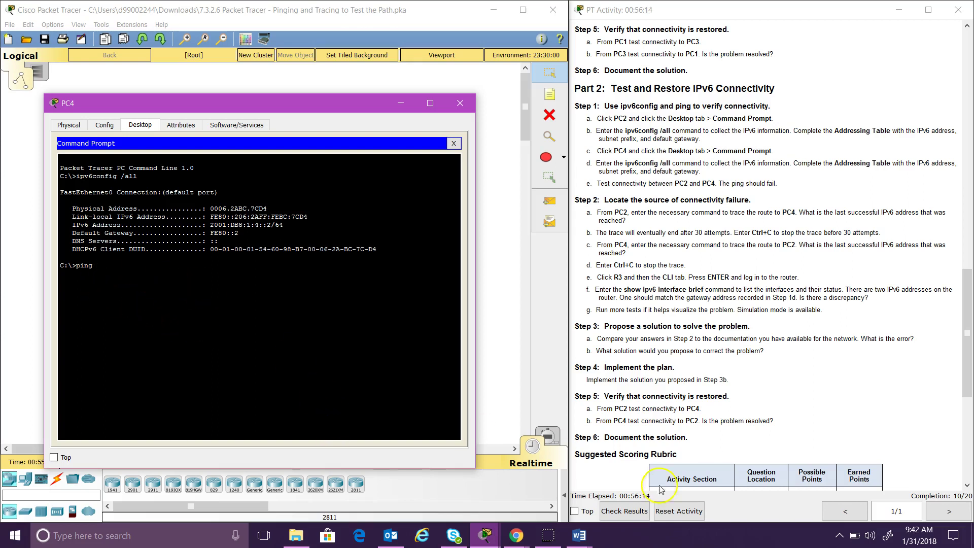
left_click(582, 542)
left_click(629, 502)
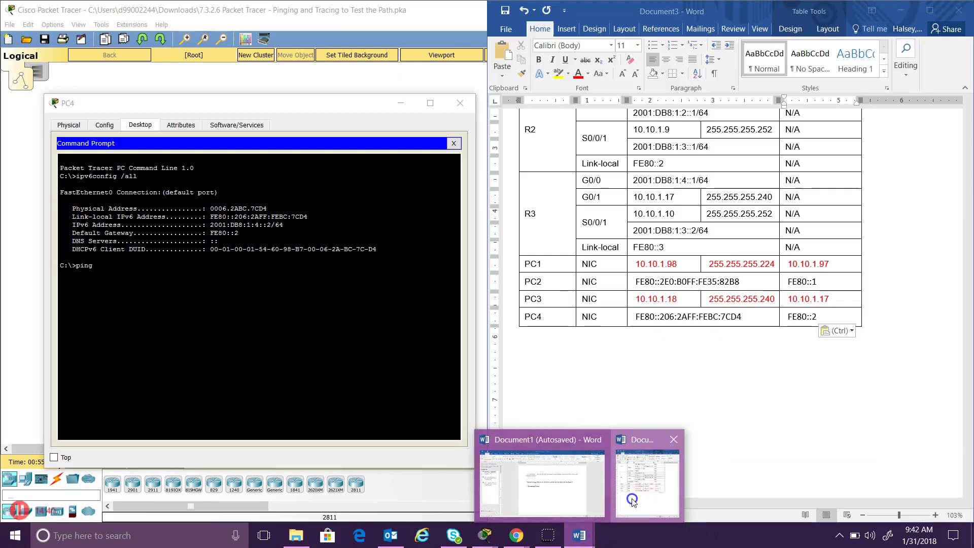
left_click_drag(741, 282, 634, 286)
left_click_drag(741, 282, 645, 286)
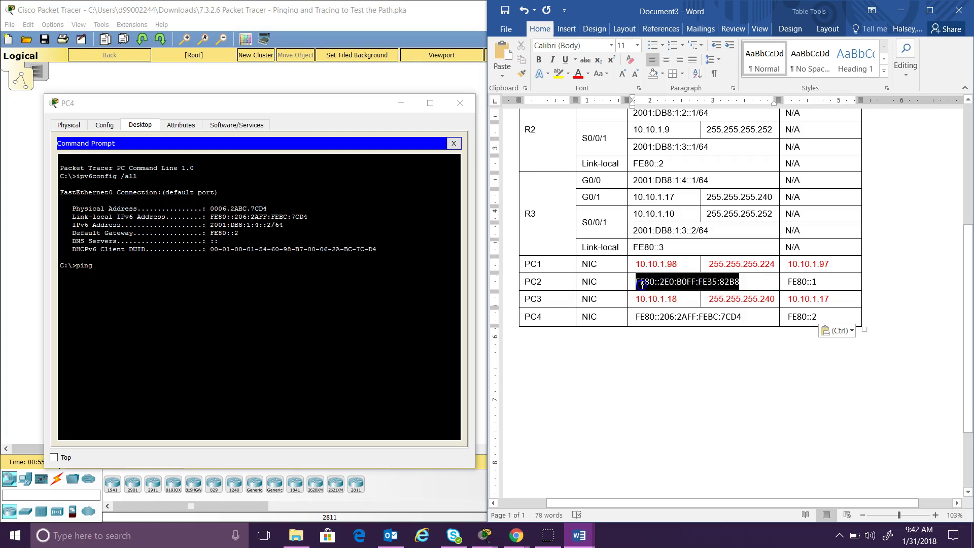
right_click(642, 285)
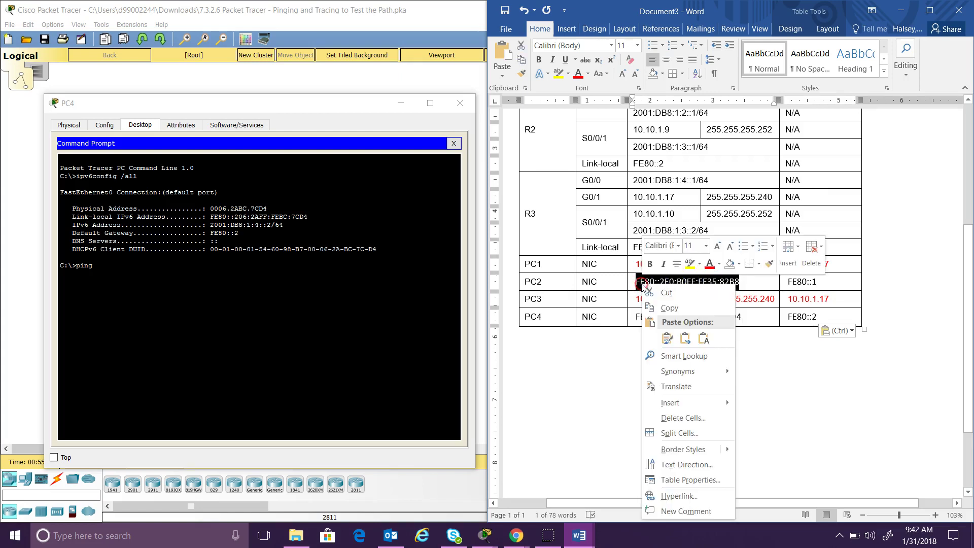
left_click(659, 306)
left_click(294, 285)
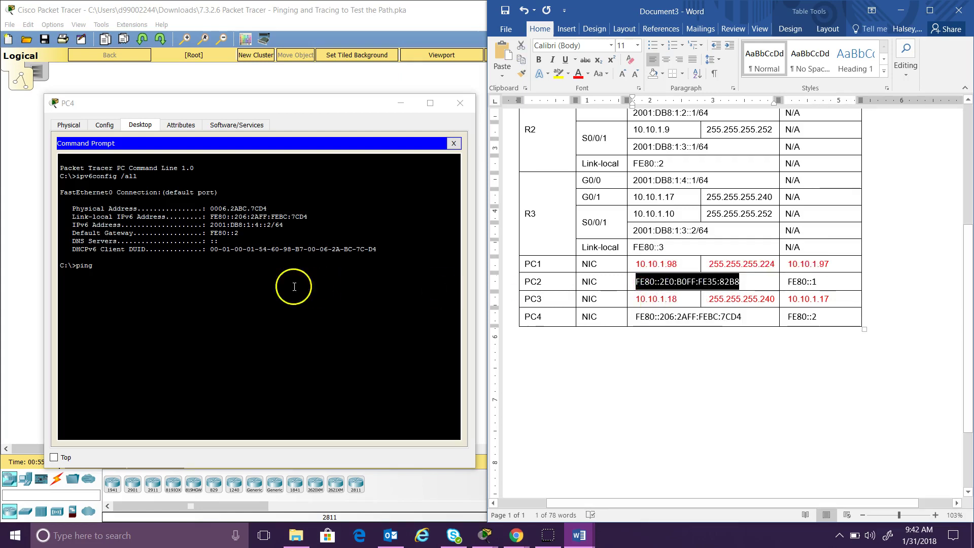
right_click(249, 267)
left_click(259, 286)
key("Return")
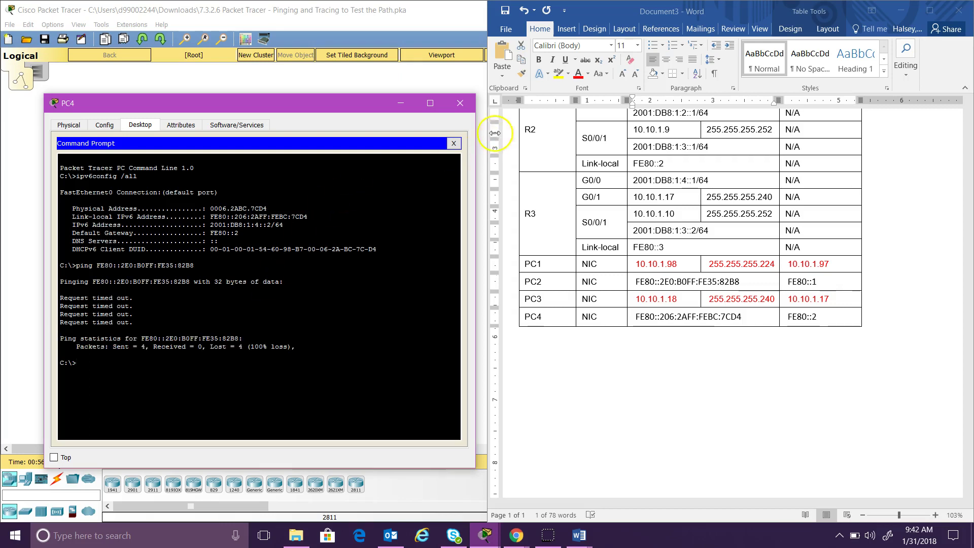
left_click(460, 103)
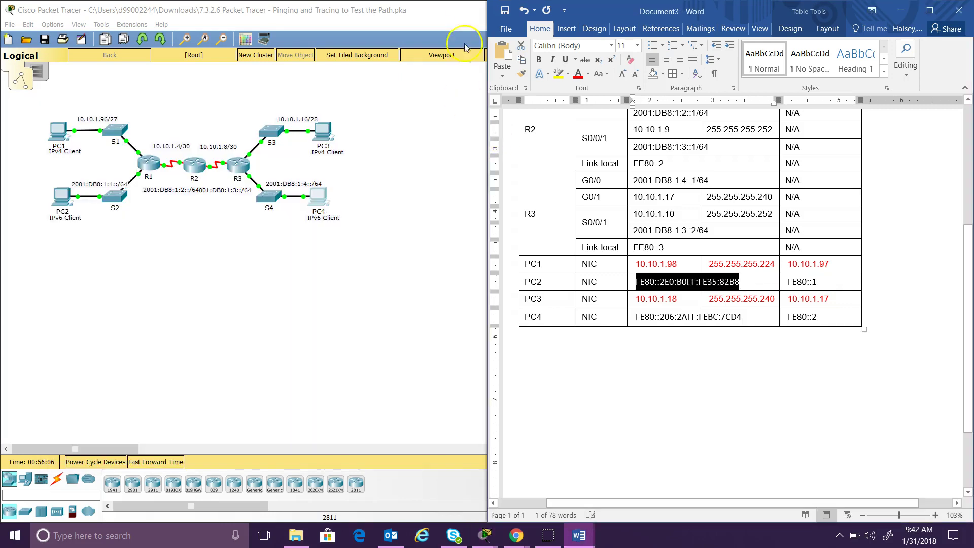
Send a simple PDU from PC2 to PC4 in the topology and check its status in the PDU list.
left_click(446, 206)
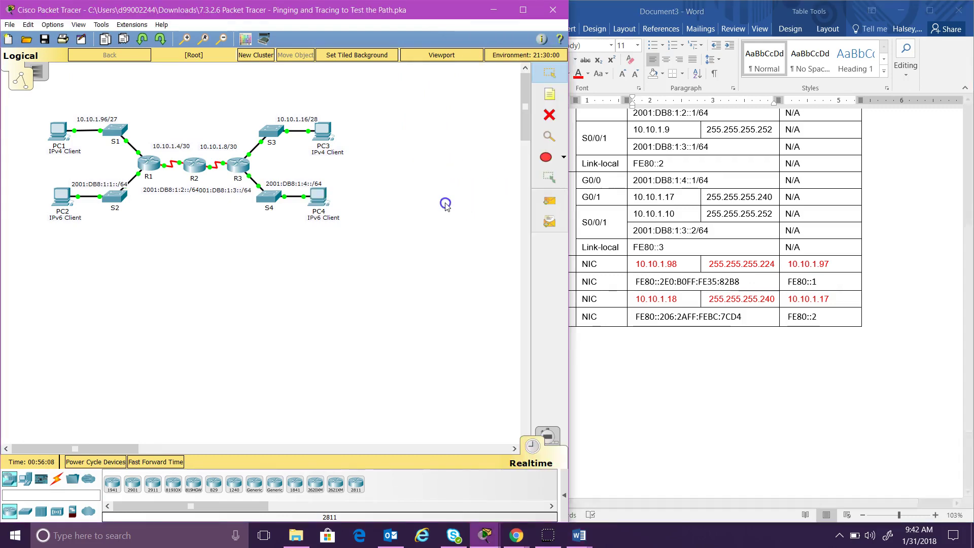
left_click(551, 200)
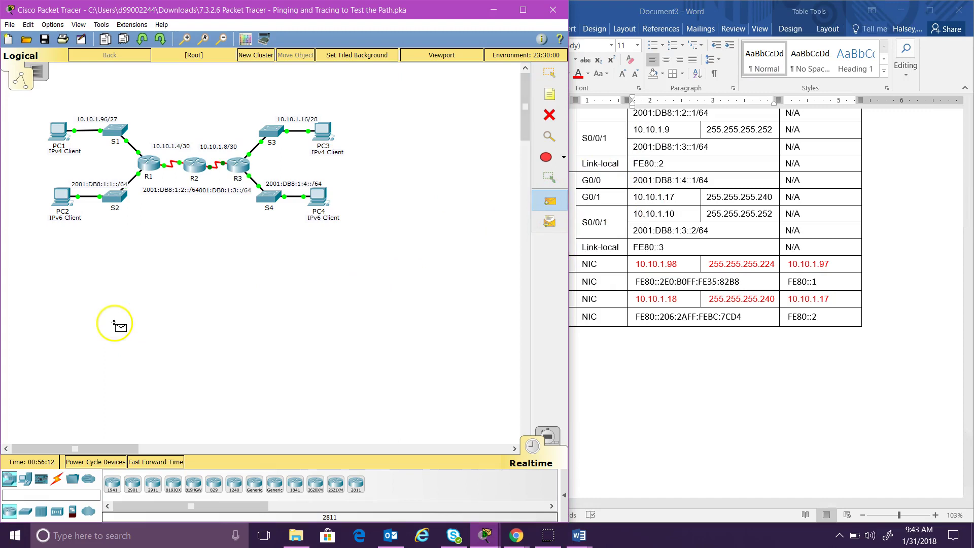
left_click(62, 197)
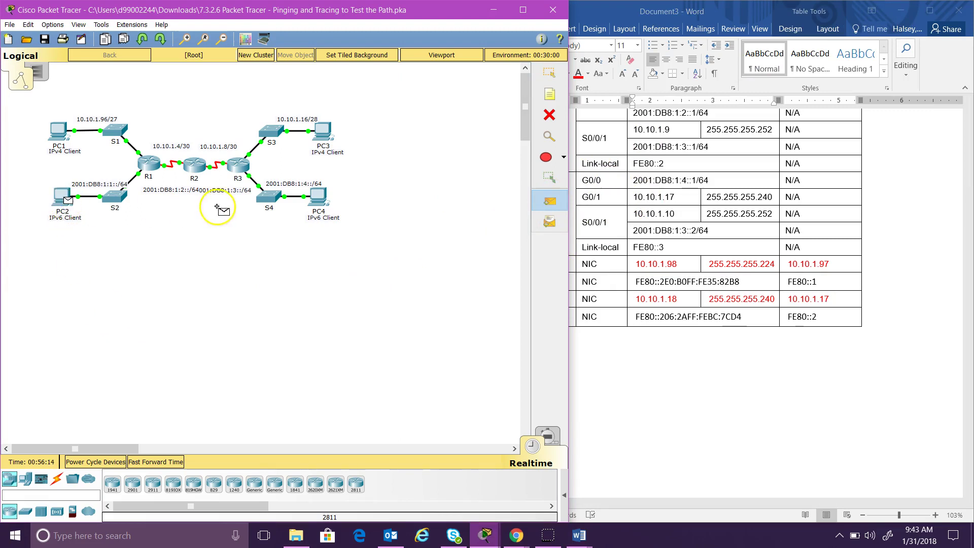
left_click(319, 201)
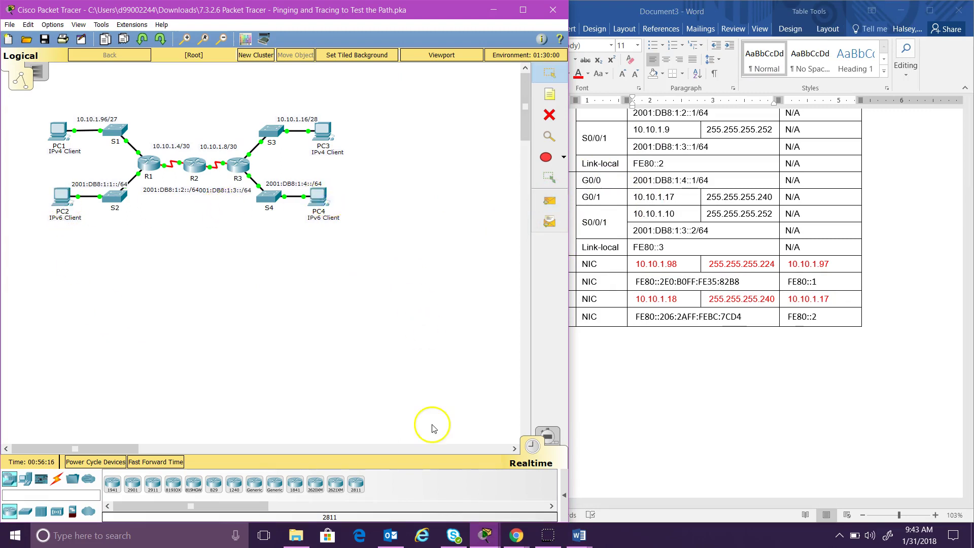
left_click(564, 496)
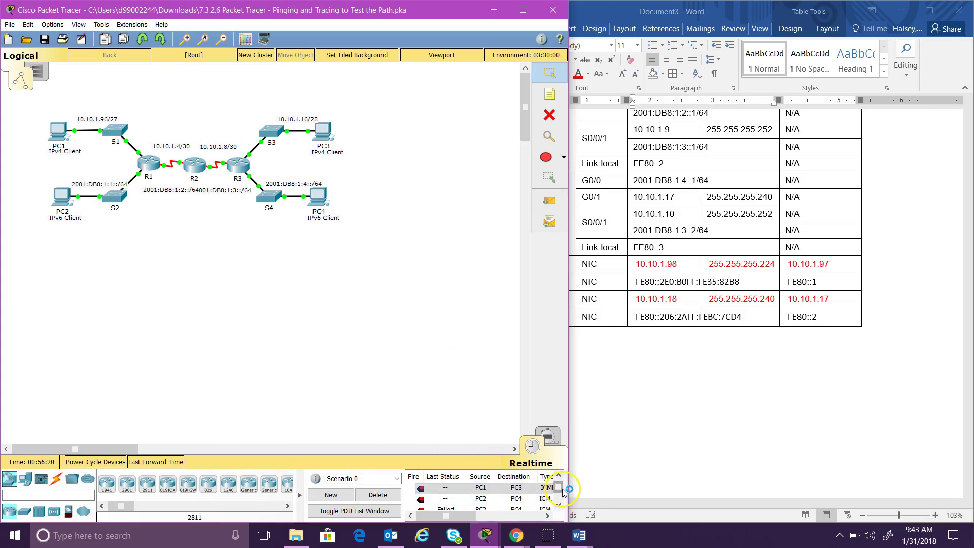
left_click_drag(559, 489, 559, 495)
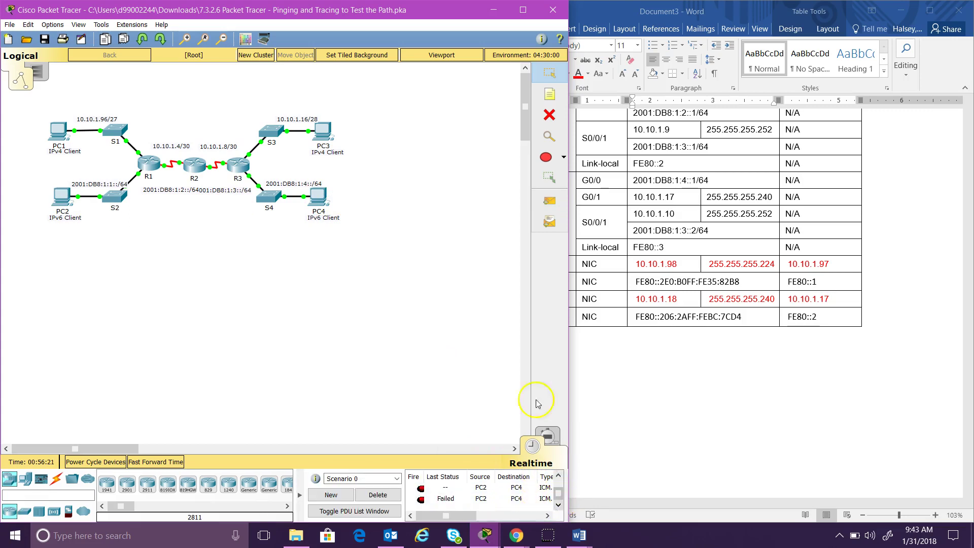
Send another simple PDU from PC2 to PC4 and check its entry at the end of the PDU list.
left_click(550, 201)
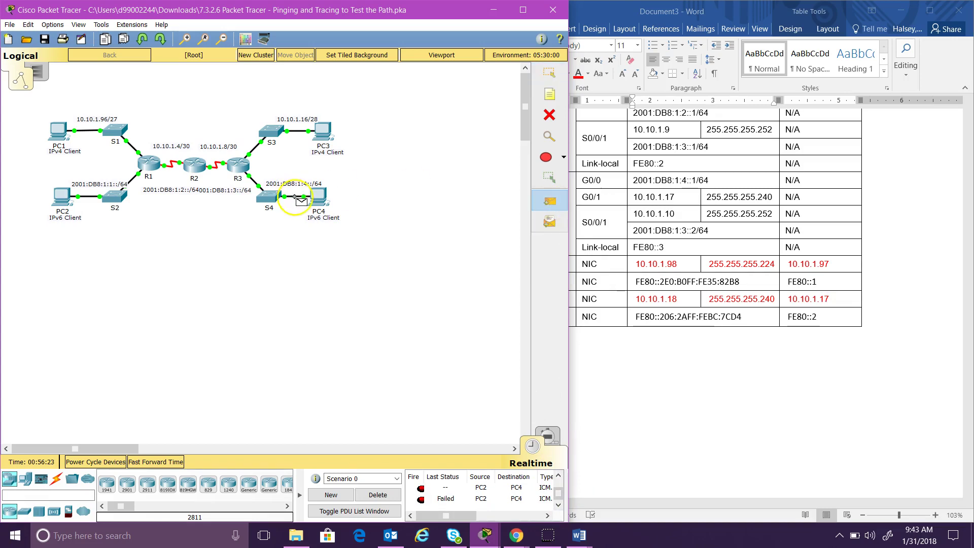
left_click(62, 207)
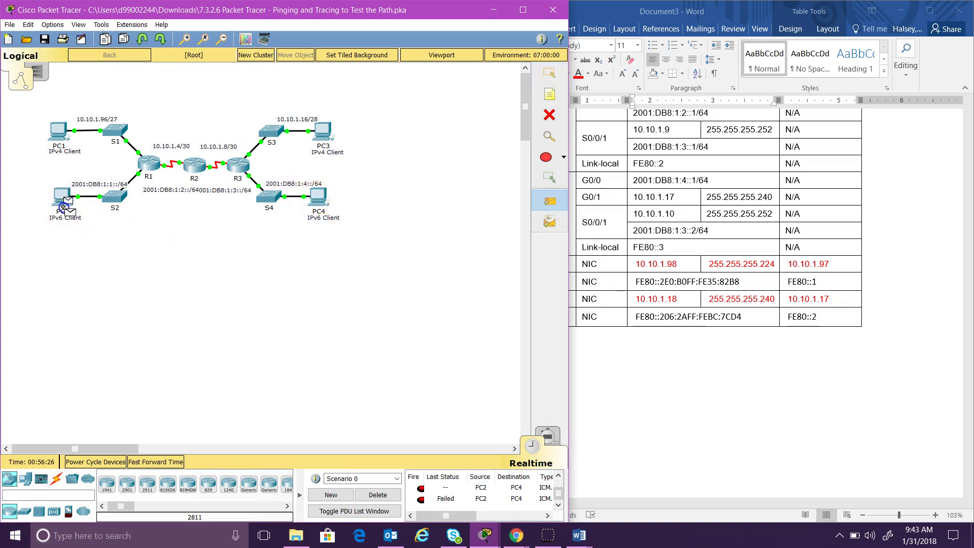
left_click(318, 201)
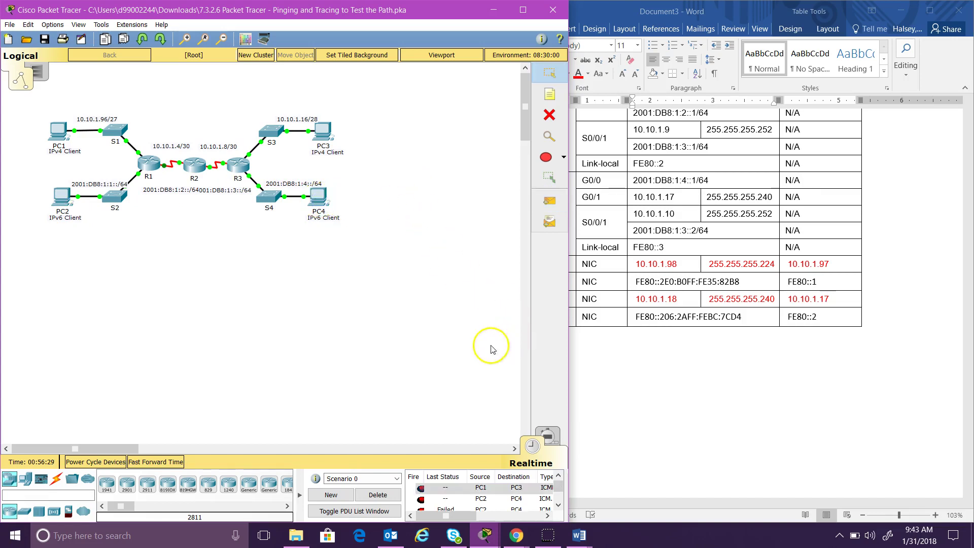
left_click(560, 502)
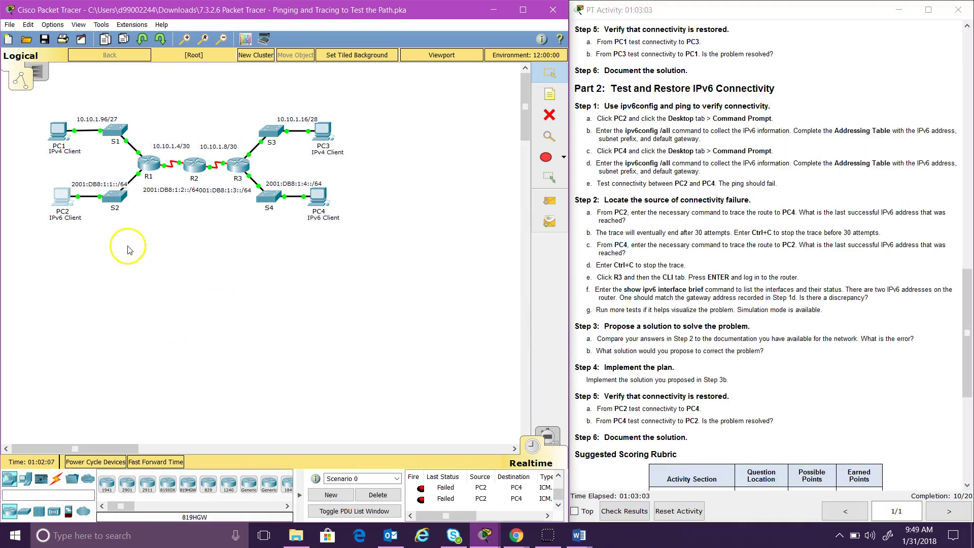
Begin a tracert command in PC2's Command Prompt and copy PC4's address FE80::206:2AFF:FEBC:7CD4 from the Word table.
left_click(64, 207)
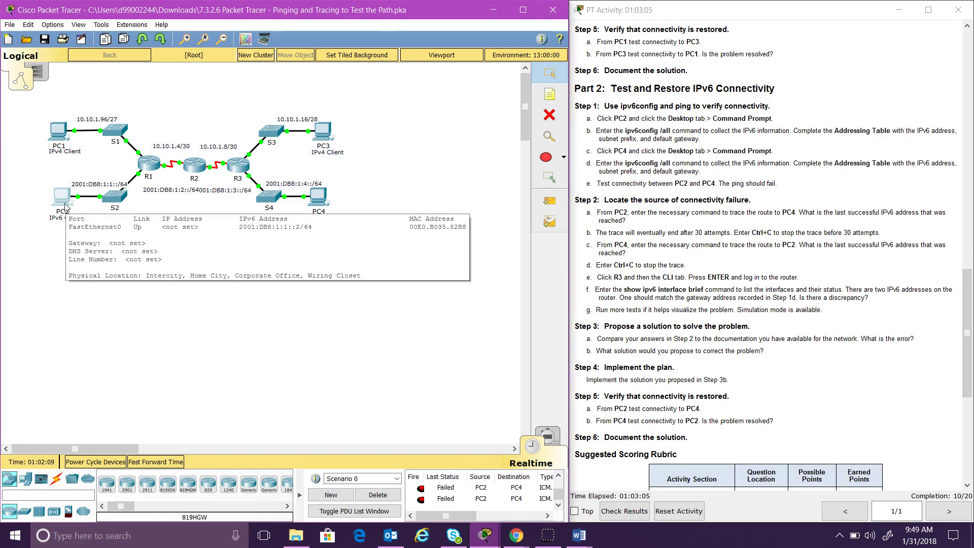
left_click(560, 171)
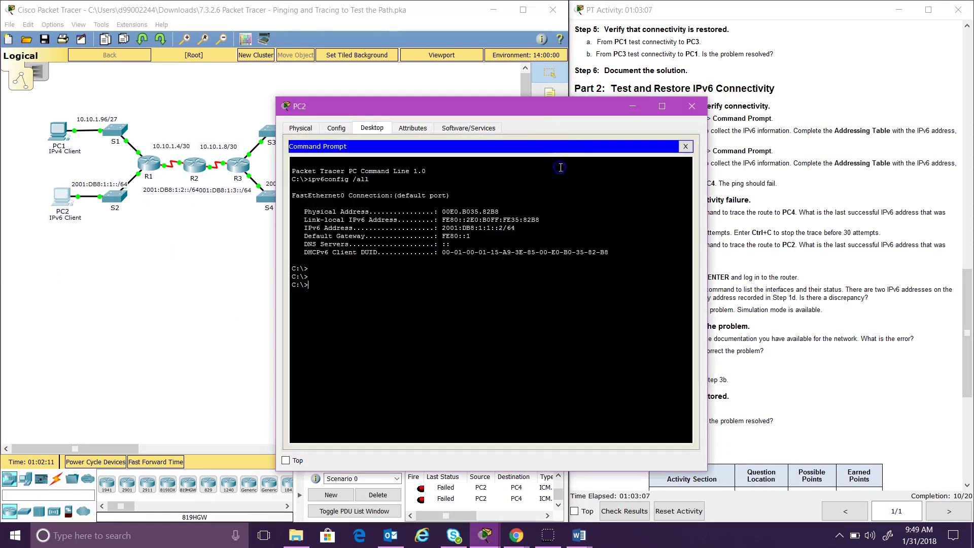
left_click_drag(541, 104, 306, 76)
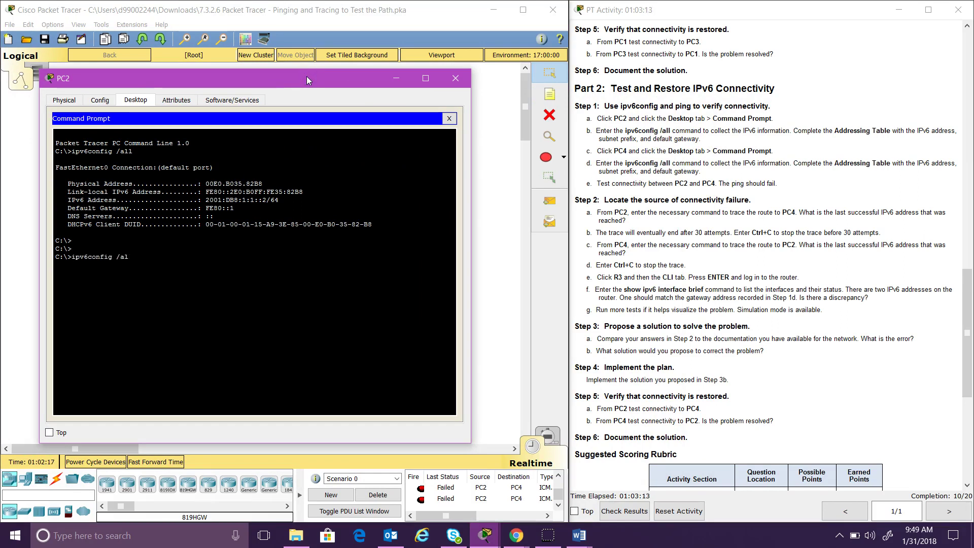
type("ip")
key("BackSpace")
key("BackSpace")
type("tracert")
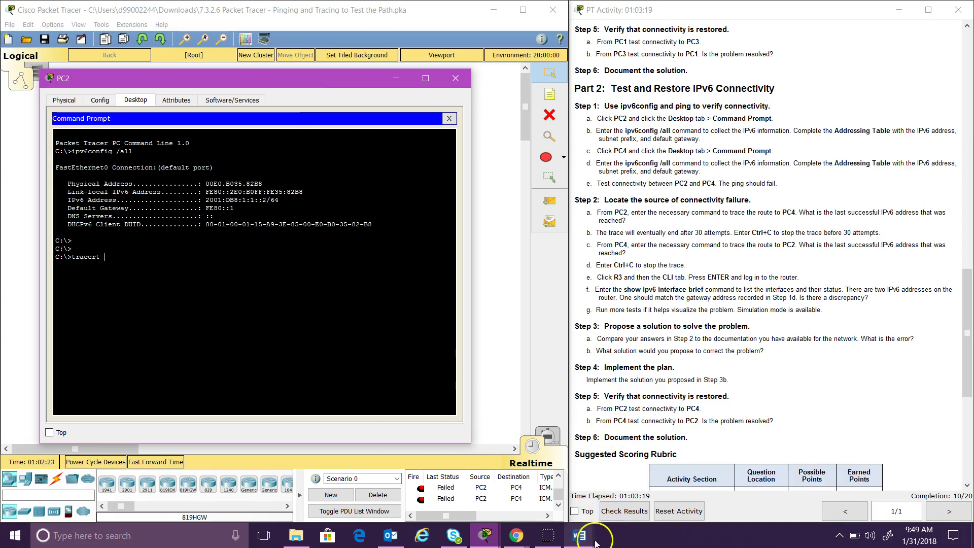
left_click(579, 541)
left_click(646, 497)
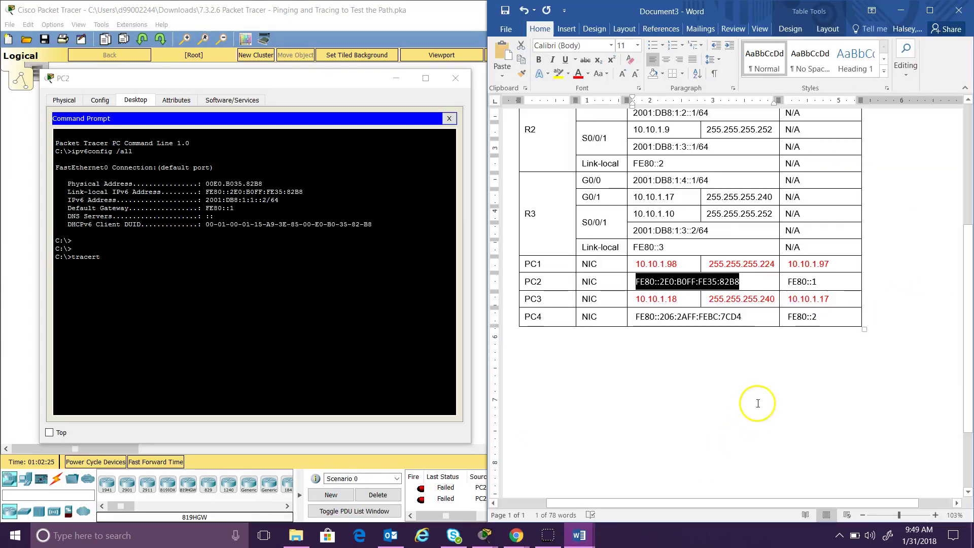
left_click_drag(742, 317, 636, 317)
key("ctrl+c")
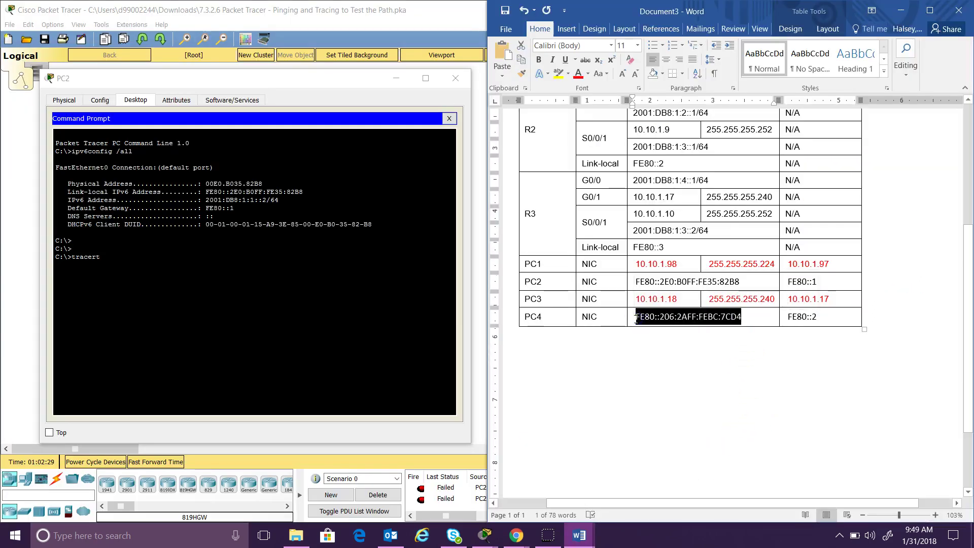
Run tracert from PC2 to the copied PC4 address, stop the trace before it completes, and close PC2.
left_click(211, 260)
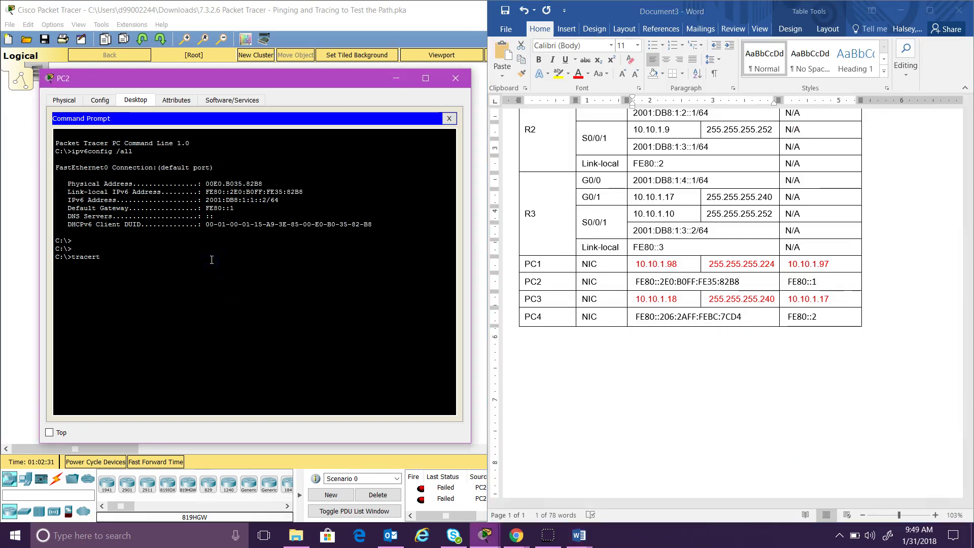
right_click(211, 260)
left_click(225, 279)
key("Return")
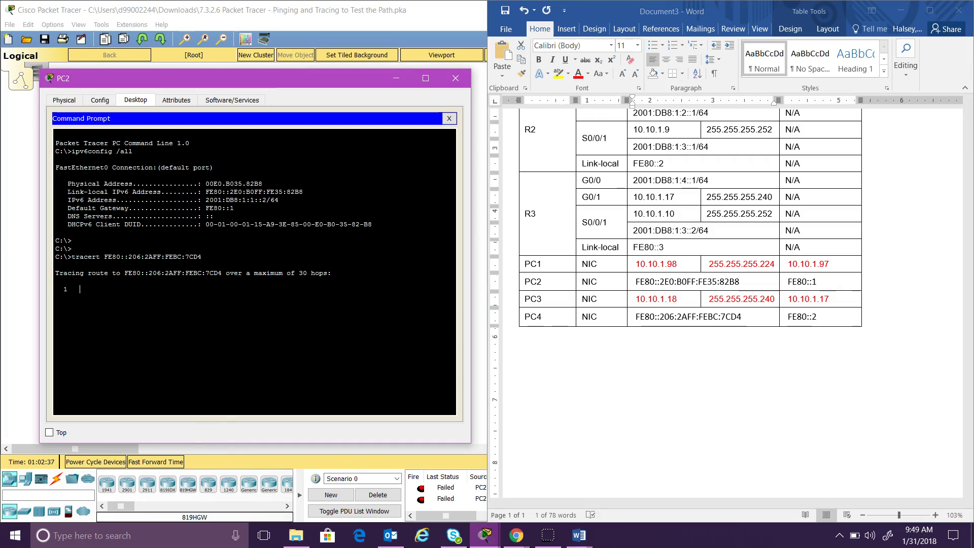
left_click(901, 10)
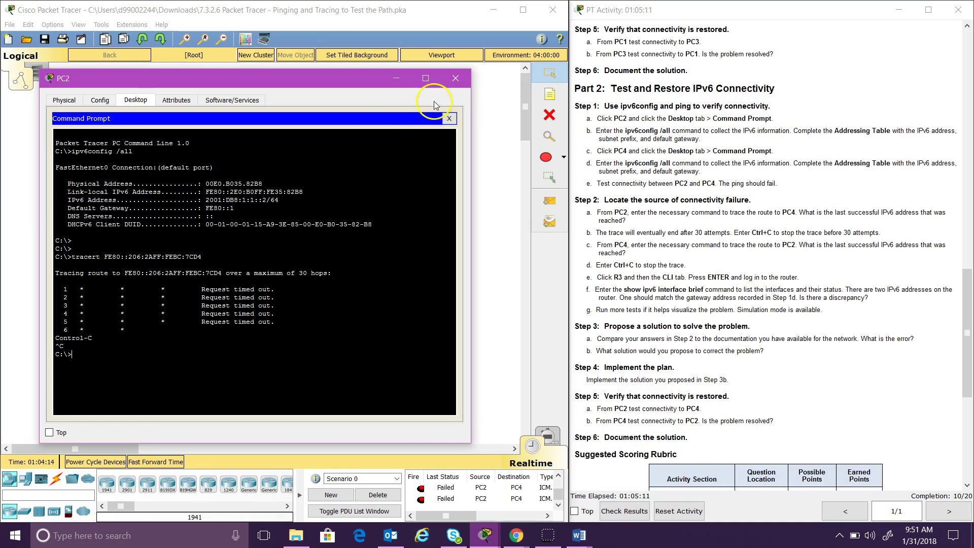
left_click(458, 77)
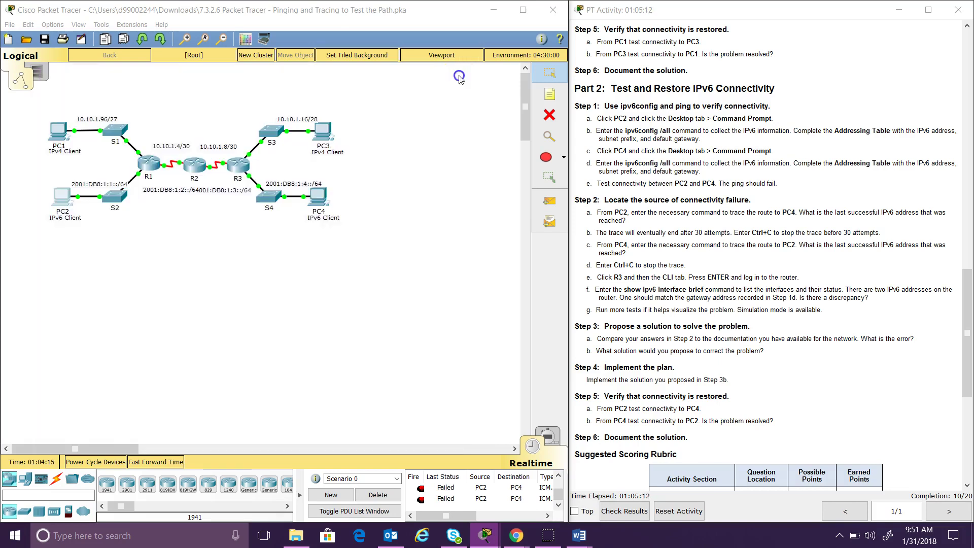
Trace the route from PC4's Command Prompt to PC2 at FE80::2E0:B0FF:FE35:82B8, stop the trace, and close PC4.
left_click(319, 198)
left_click(566, 165)
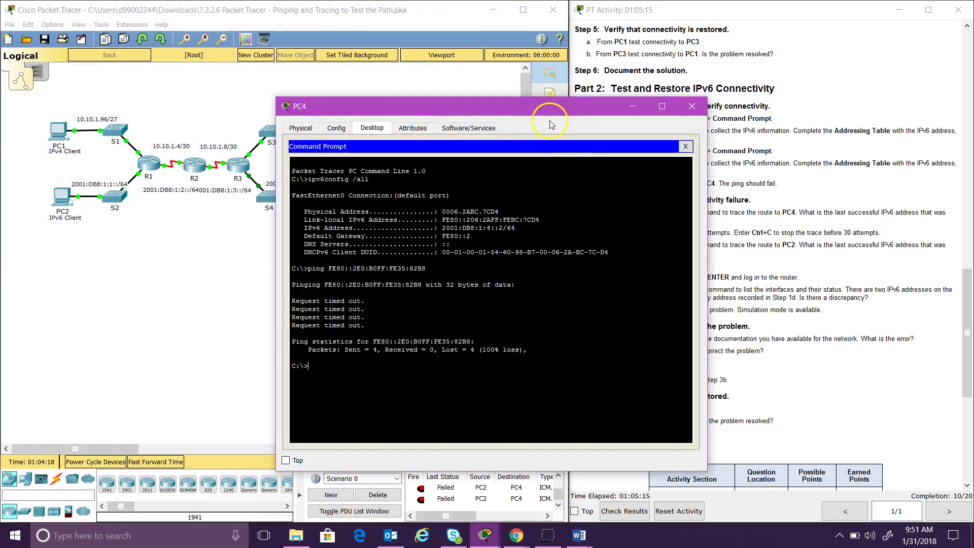
left_click_drag(547, 107, 305, 51)
key("Up")
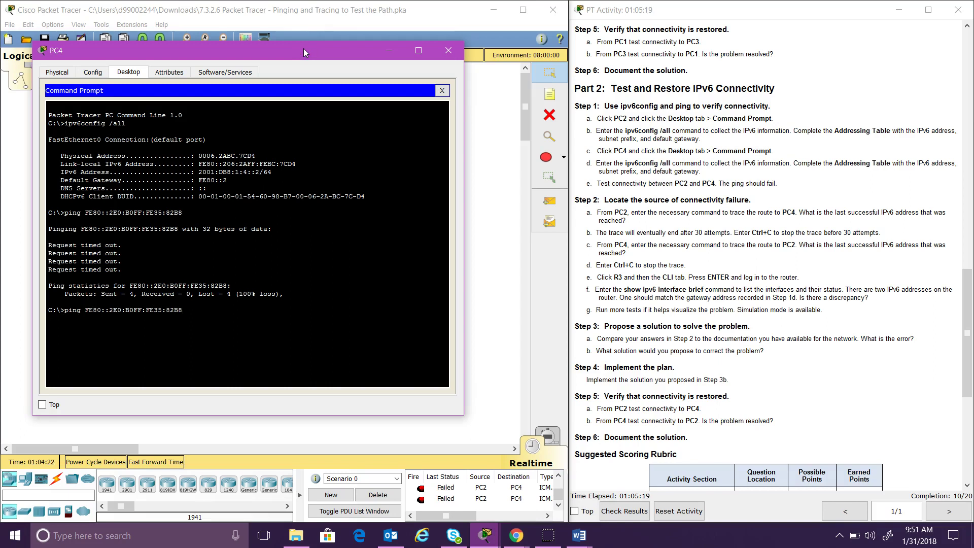
key("BackSpace")
key("BackSpace")
key("BackSpace")
key("BackSpace")
type("tracert")
key("Return")
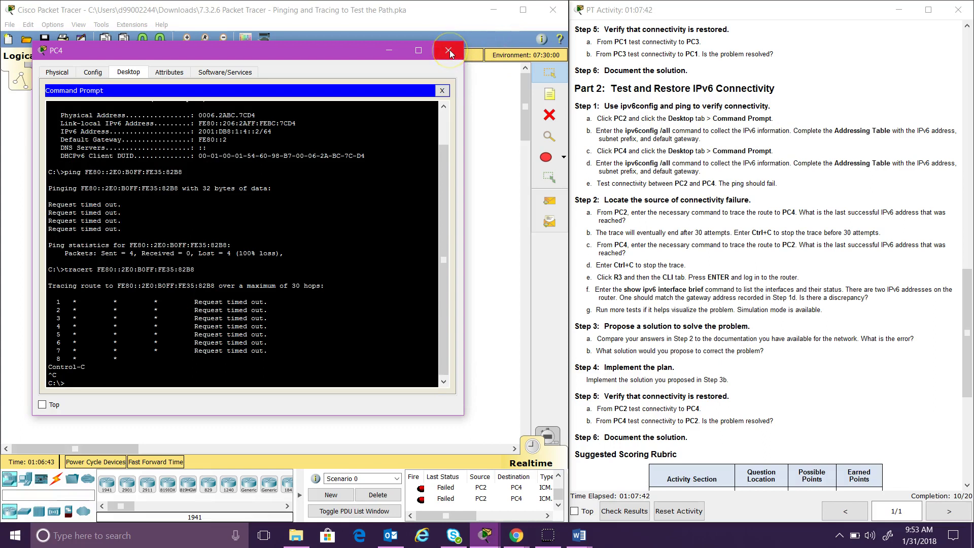
left_click(449, 51)
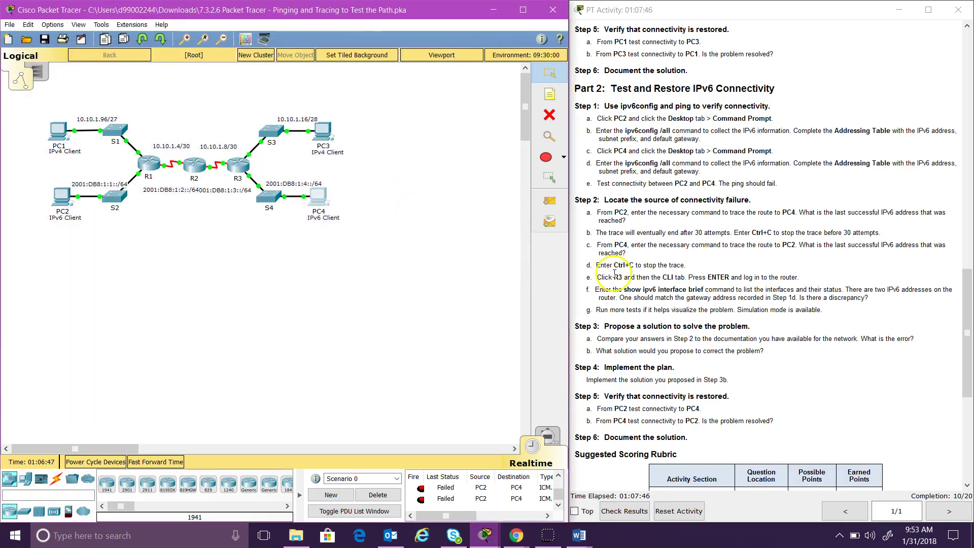
Following the activity instruction for R3, run show ipv6 interface brief in the router's command line.
left_click(598, 276)
left_click_drag(598, 276, 622, 277)
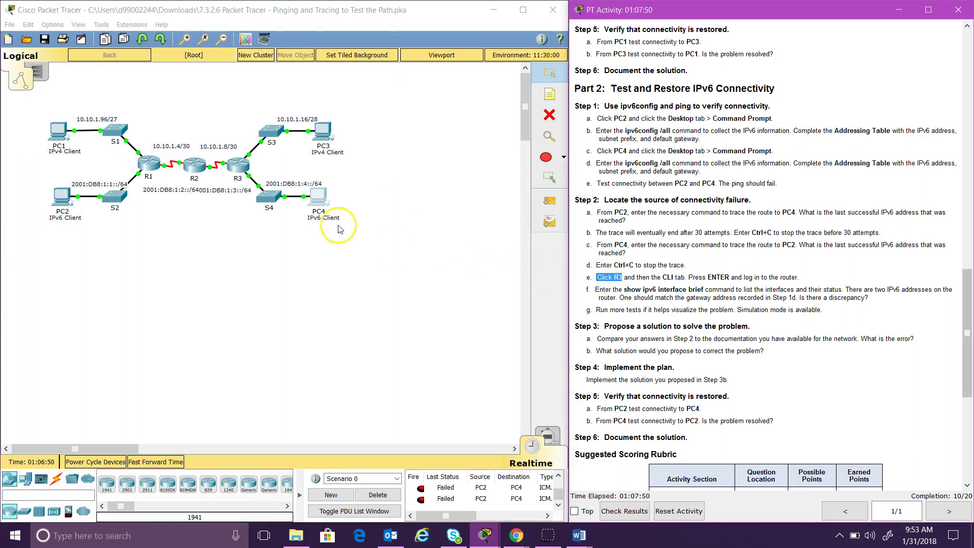
left_click(238, 164)
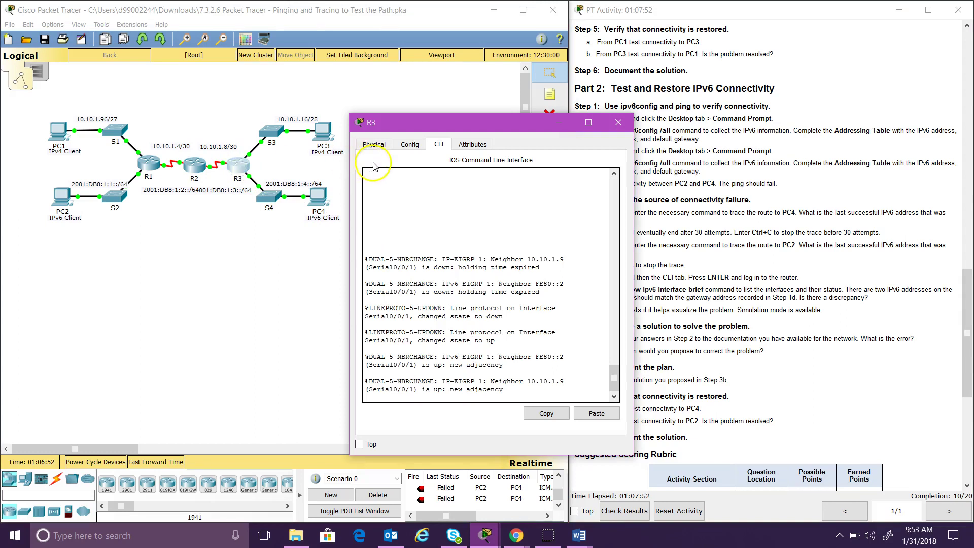
left_click_drag(456, 127, 281, 108)
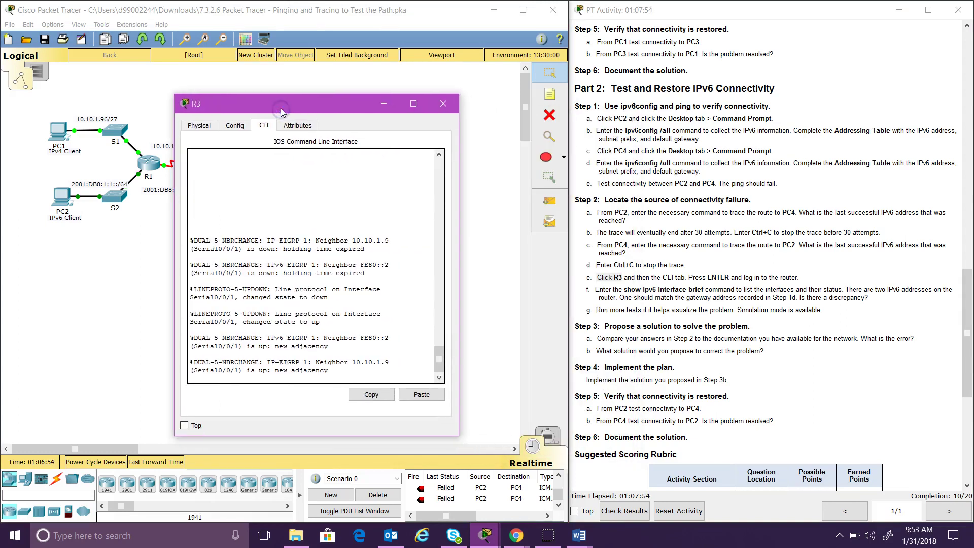
key("Return")
type("show i")
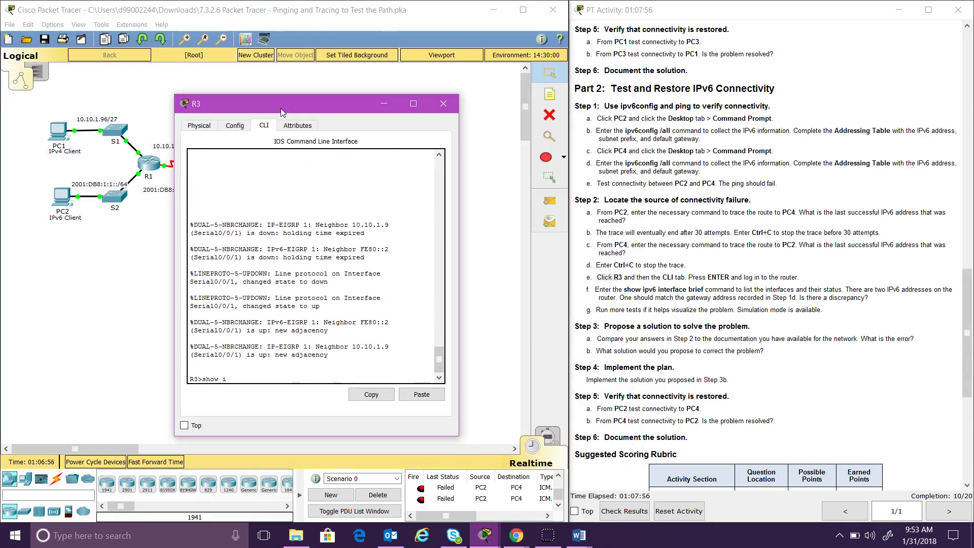
type("pv6 interface brief")
key("Return")
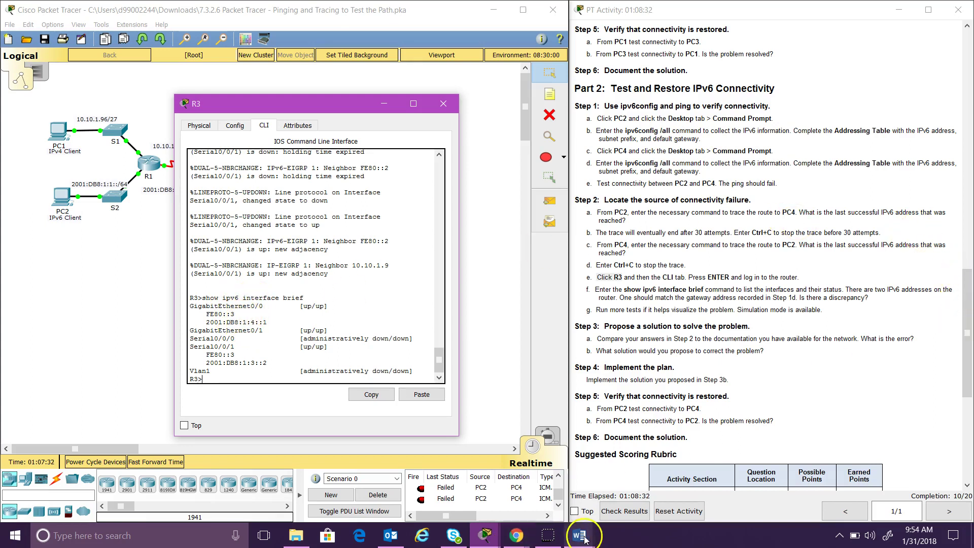
Compare R3's listed IPv6 addresses with the Word table, close R3, and check its link-local entry against PC4's default gateway.
mouse_move(579, 535)
left_click(677, 495)
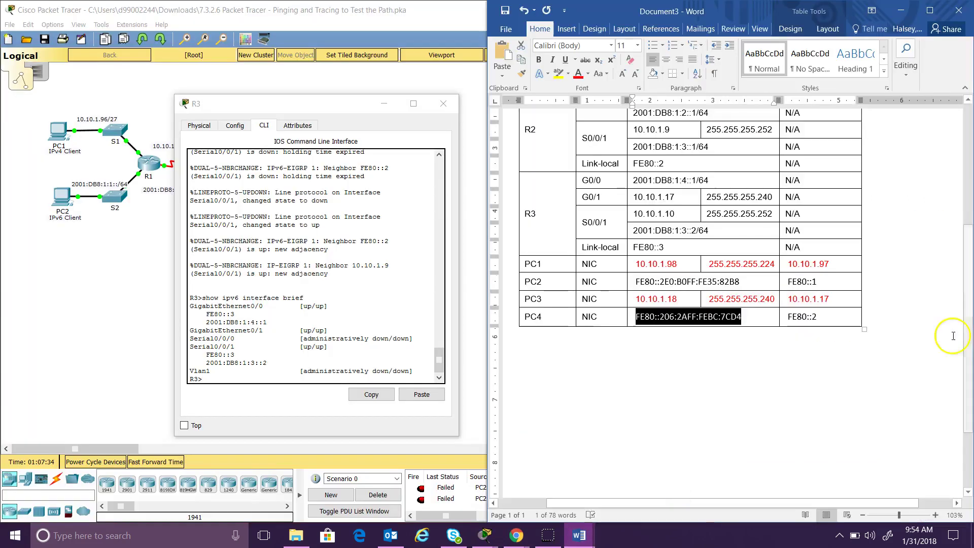
left_click_drag(969, 365, 964, 298)
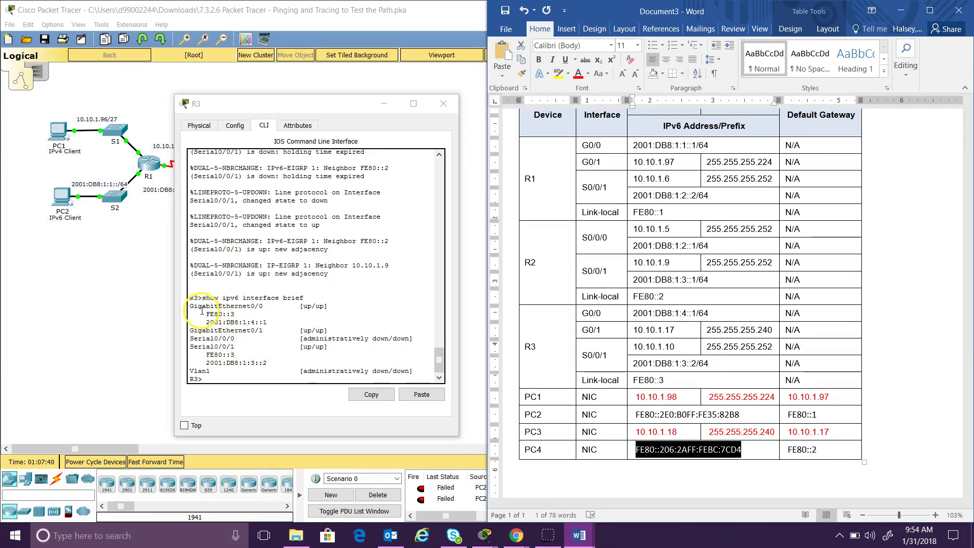
left_click_drag(202, 313, 237, 313)
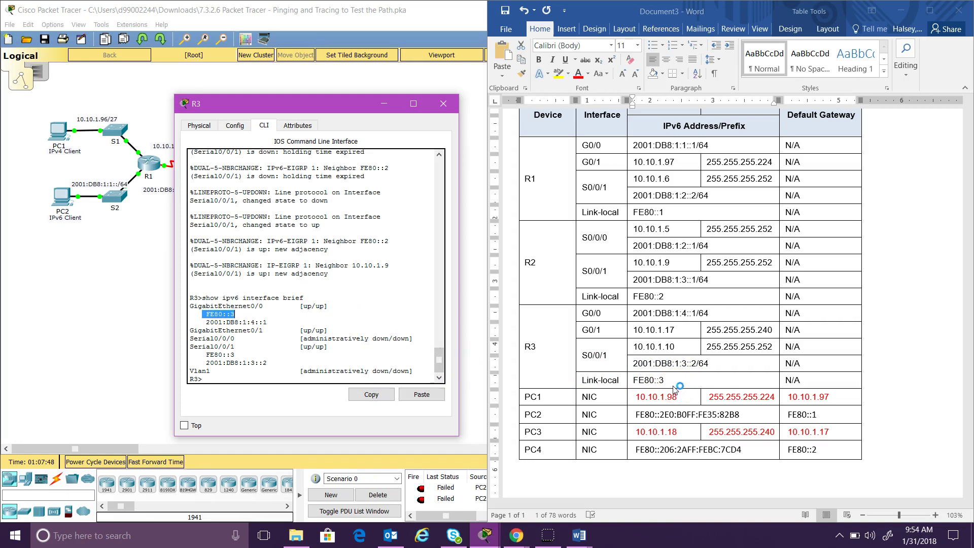
left_click(666, 382)
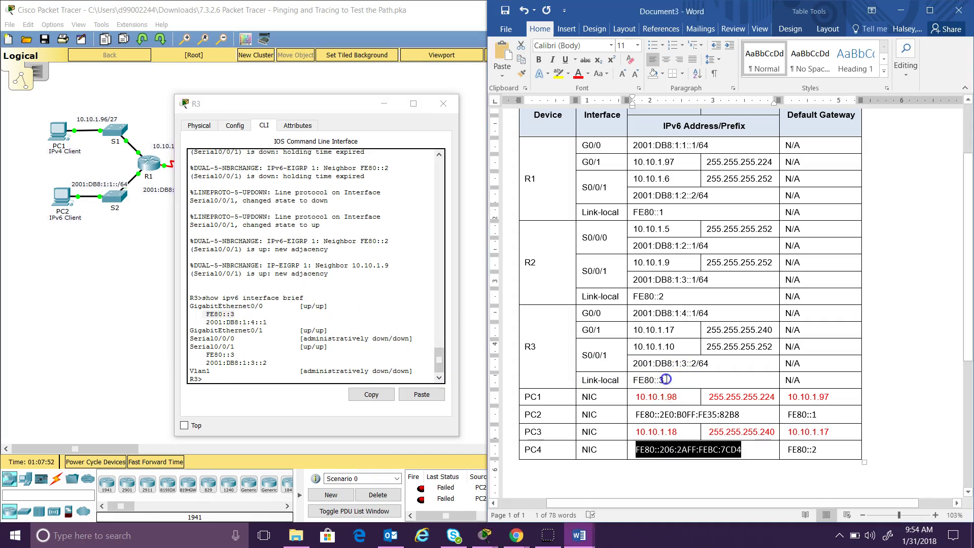
left_click(666, 380)
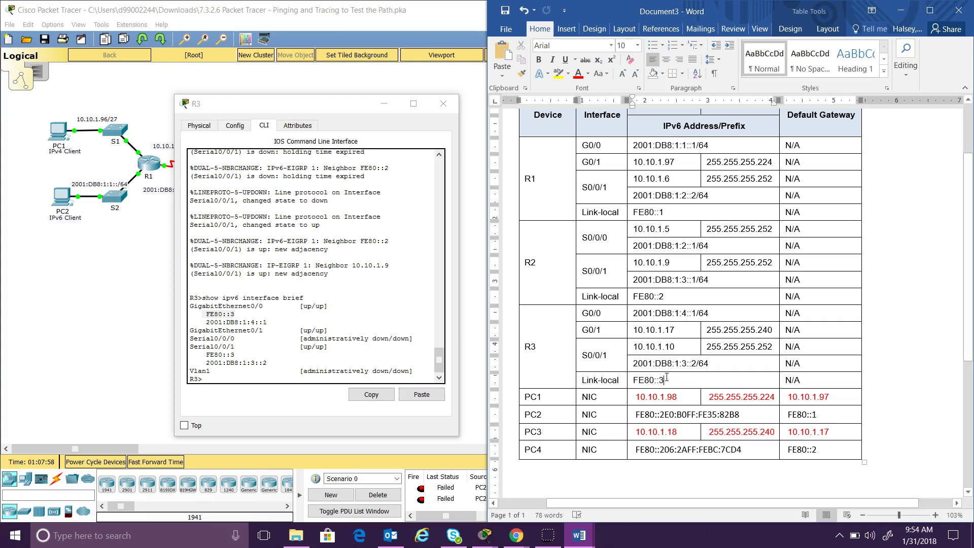
left_click(670, 348)
left_click_drag(714, 363, 632, 366)
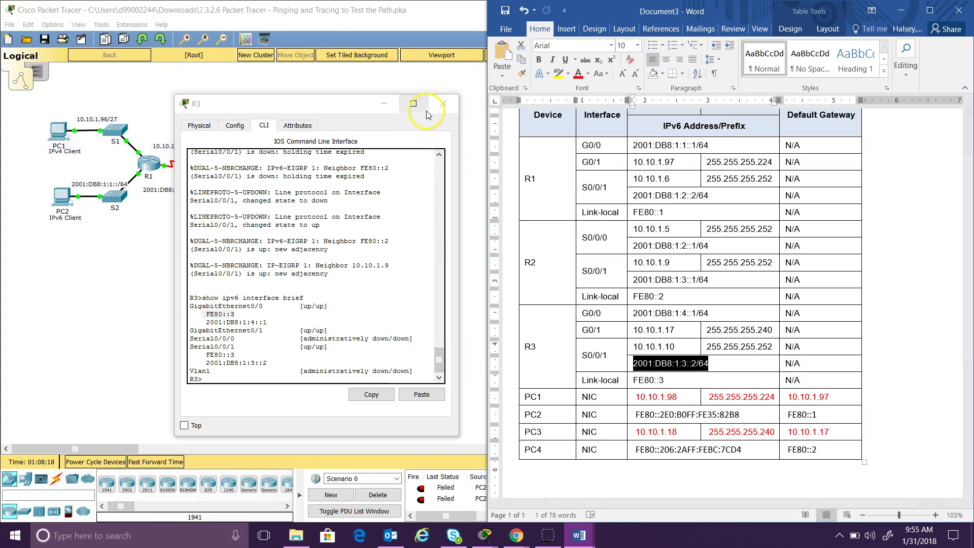
left_click(443, 104)
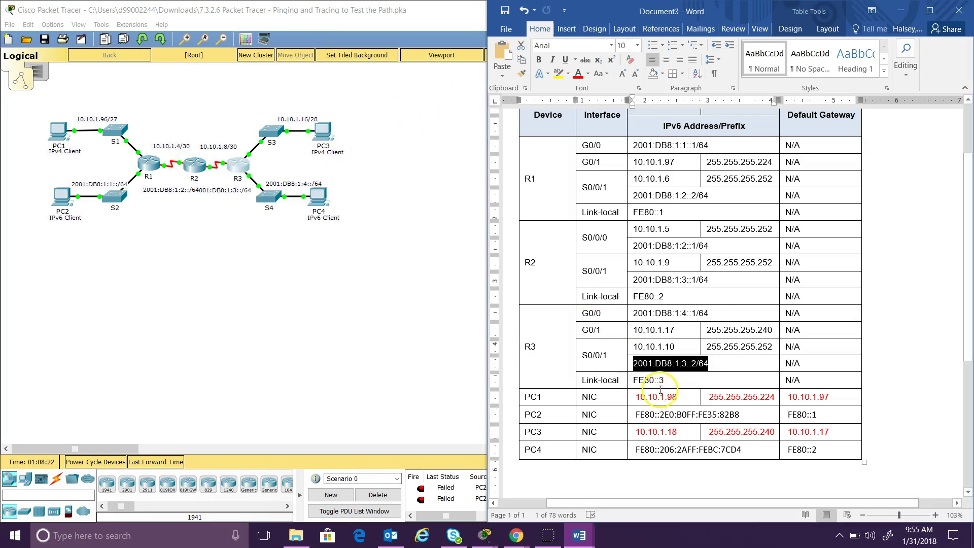
left_click_drag(664, 380, 638, 381)
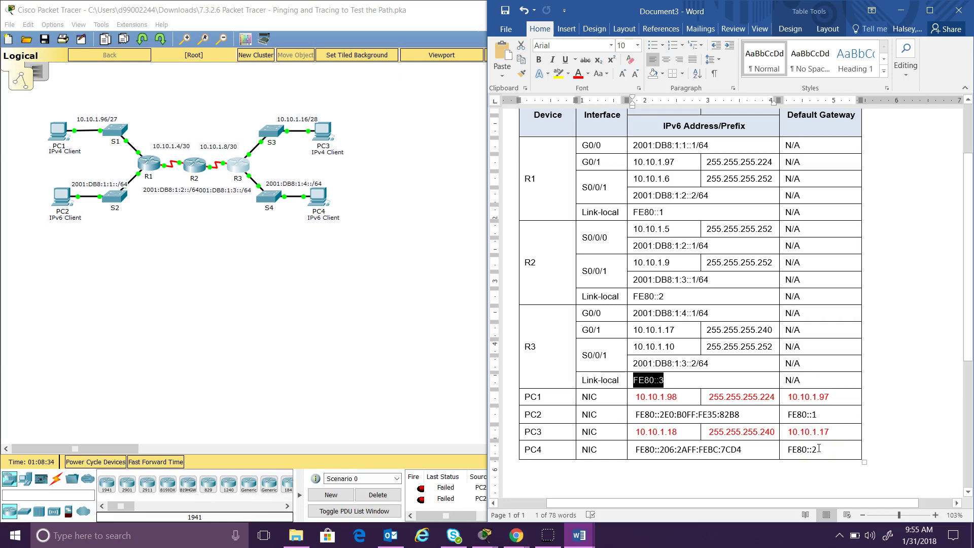
left_click_drag(819, 448, 785, 449)
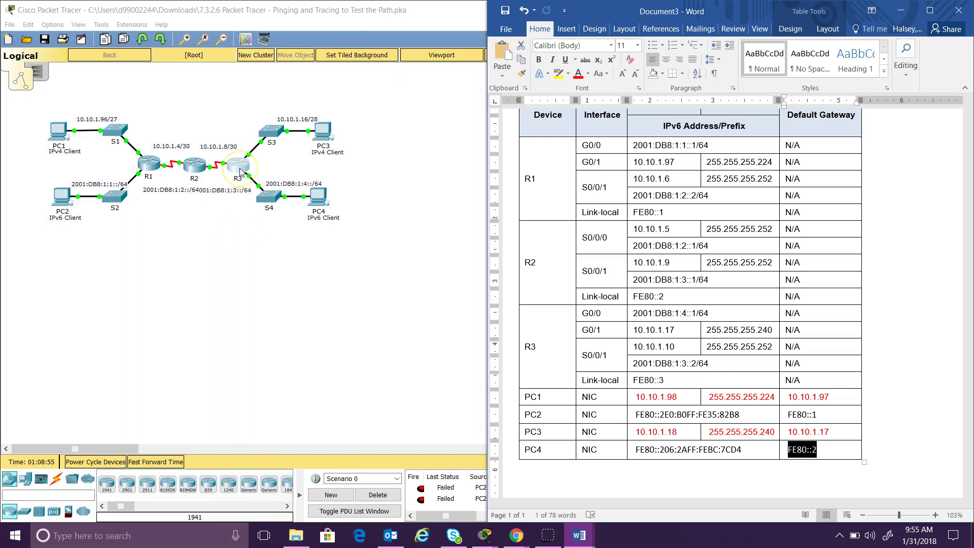
Set PC4's IPv6 gateway to FE80::3 in its IP configuration and close PC4.
left_click(324, 205)
left_click(339, 172)
left_click_drag(375, 107, 230, 105)
left_click(329, 306)
key("BackSpace")
type("3")
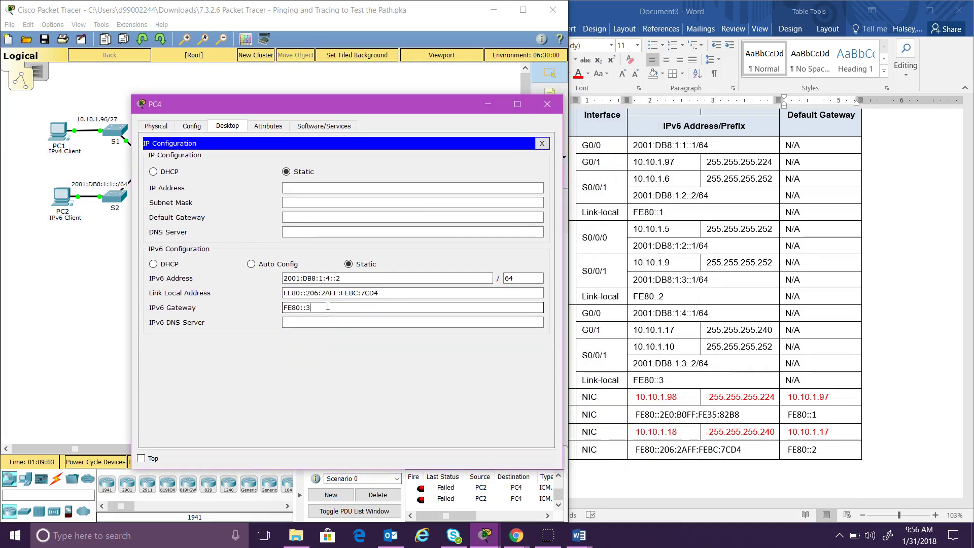
left_click(547, 104)
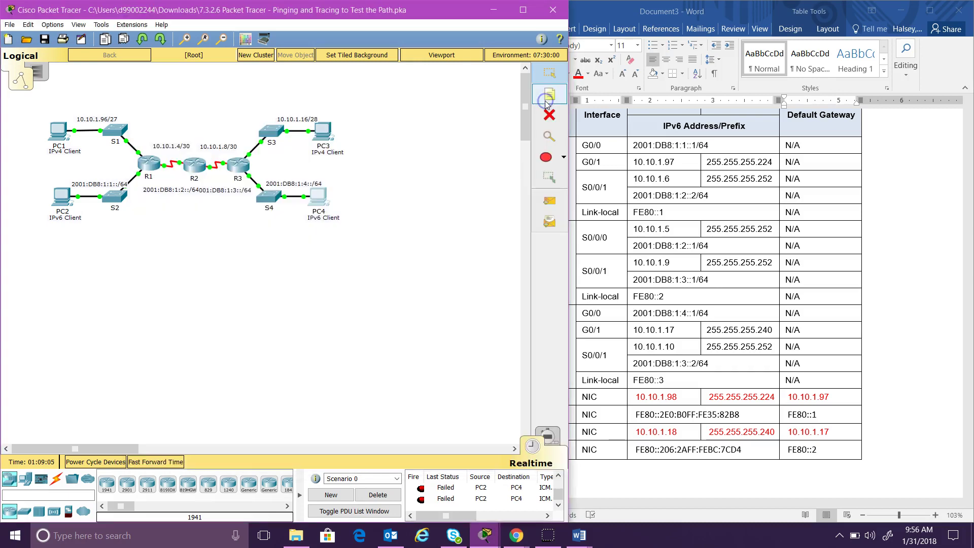
Send a simple PDU from PC2 to PC4 to test the corrected gateway.
left_click(544, 206)
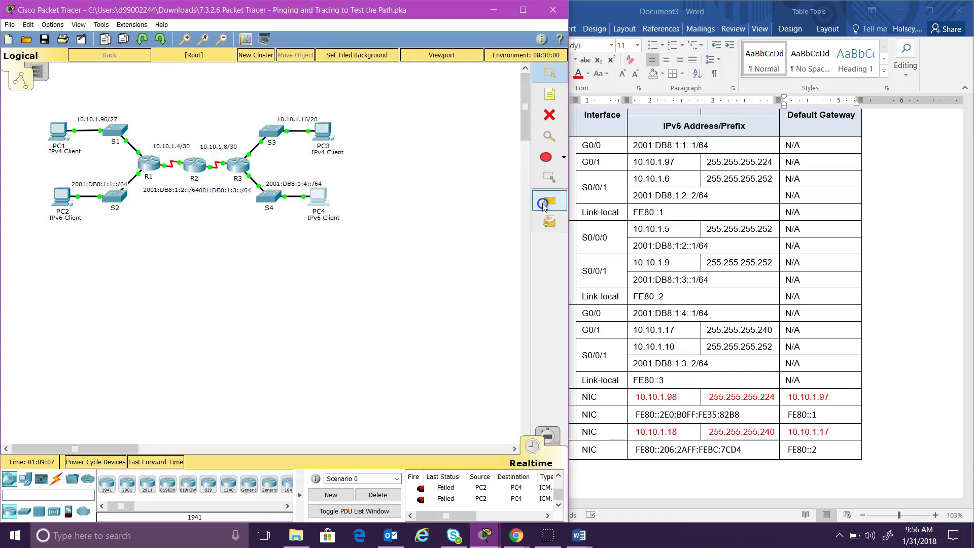
left_click(61, 196)
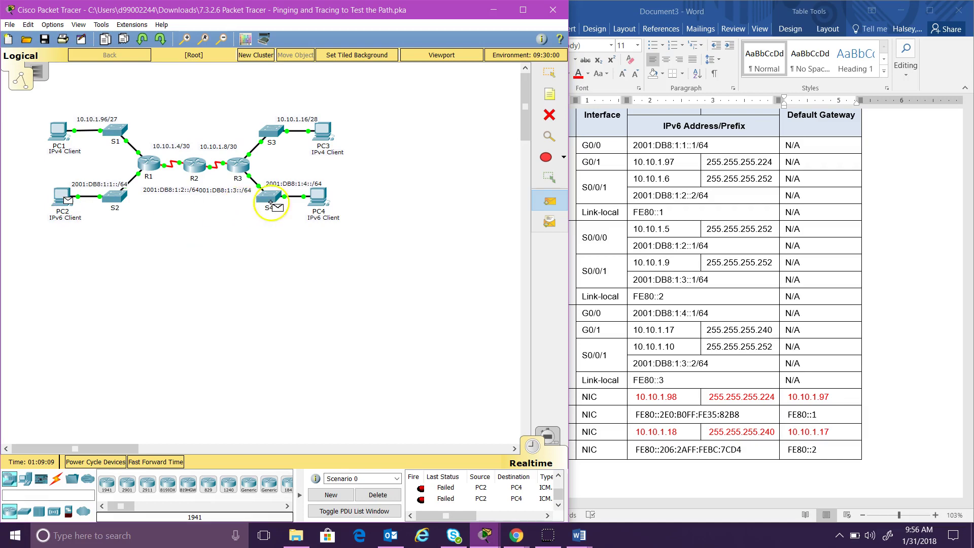
left_click(316, 203)
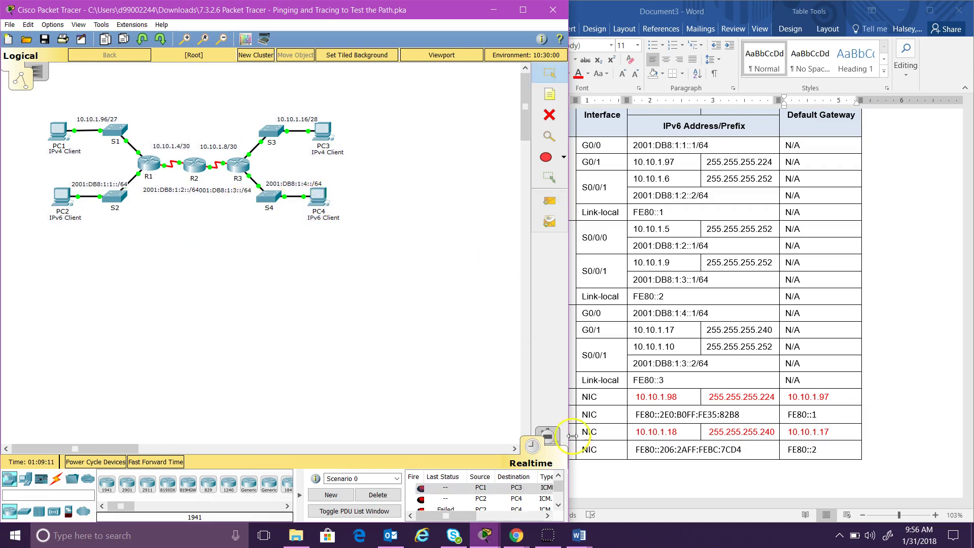
Delete Scenario 0 to clear the PDU list, and send a fresh simple PDU from PC2 to PC4.
left_click(389, 495)
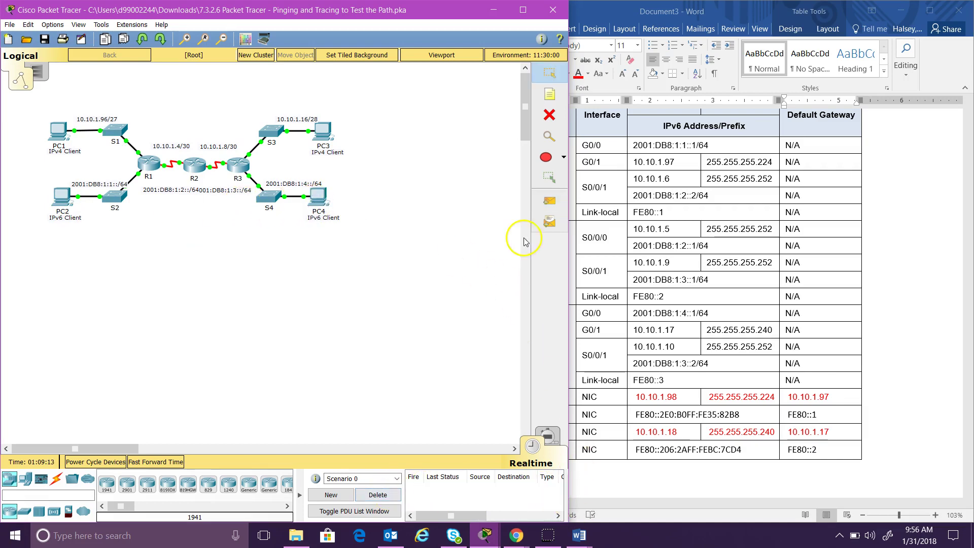
left_click(552, 194)
left_click(62, 197)
left_click(310, 202)
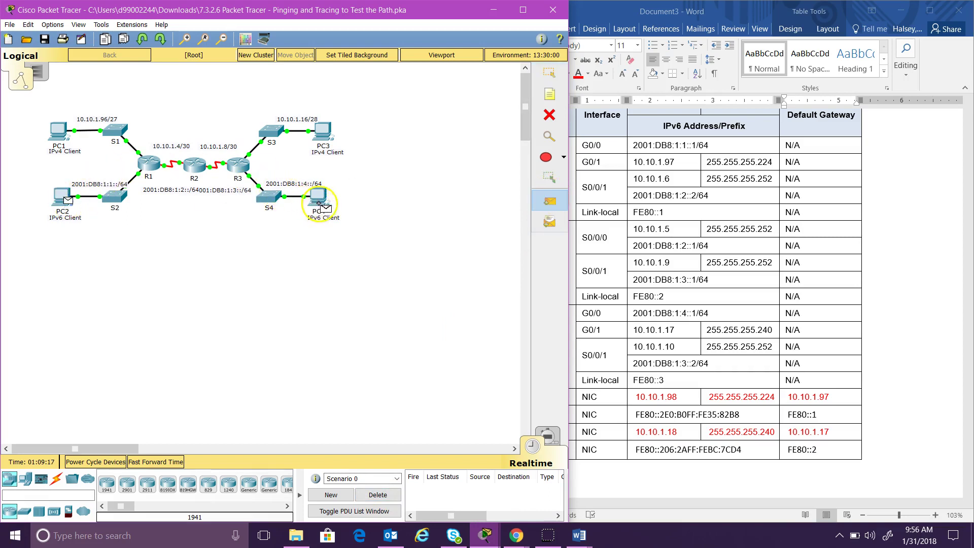
Bring back the activity instructions, and rerun the trace to FE80::206:2AFF:FEBC:7CD4 from PC2's command prompt.
left_click(408, 183)
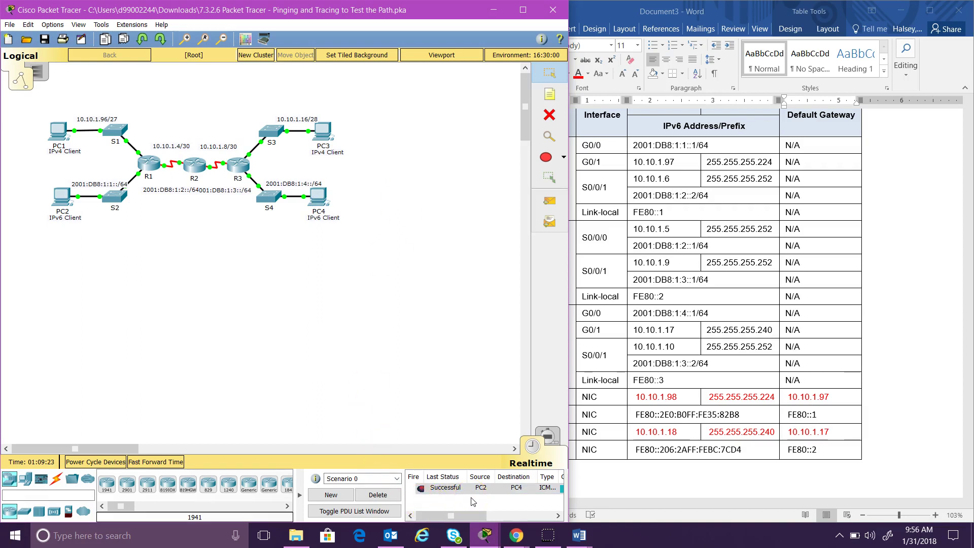
left_click(902, 16)
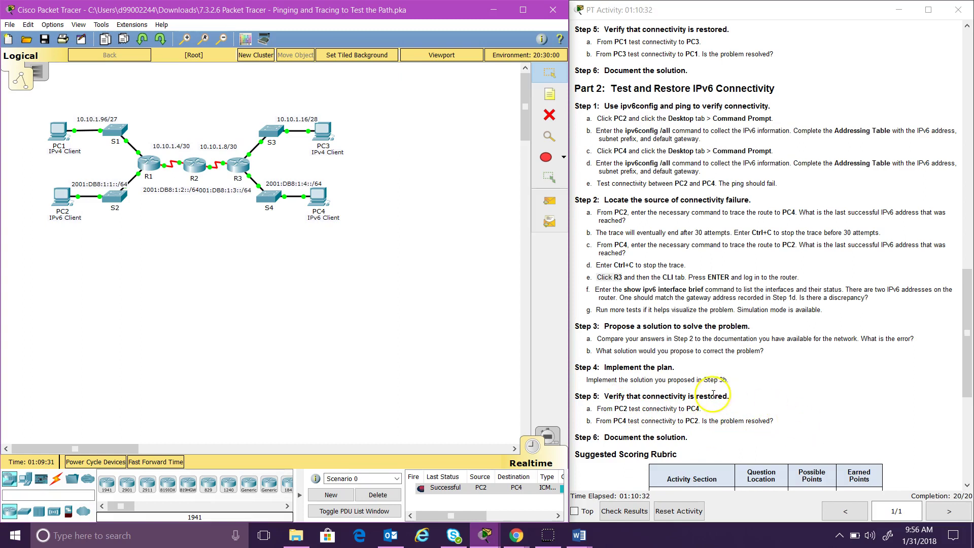
left_click(63, 207)
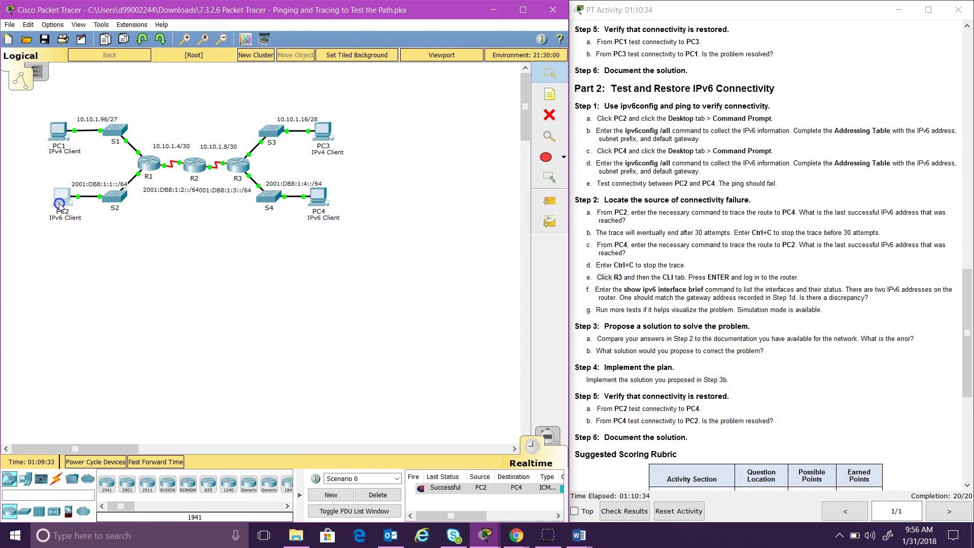
left_click(552, 176)
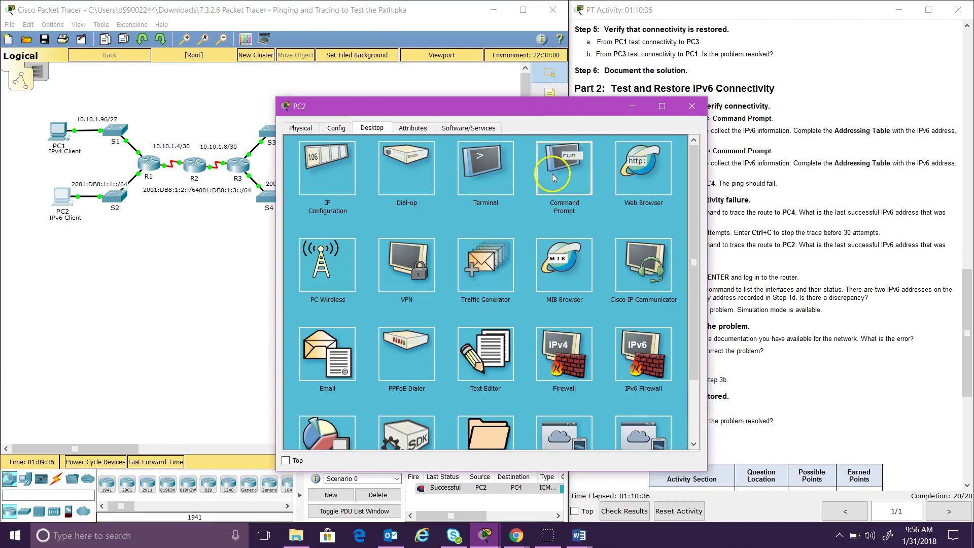
key("Up")
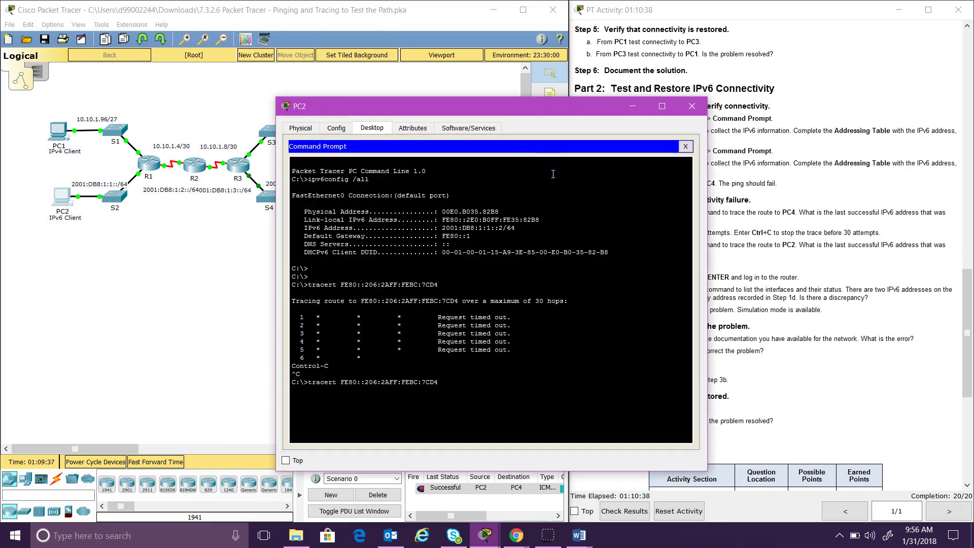
key("Return")
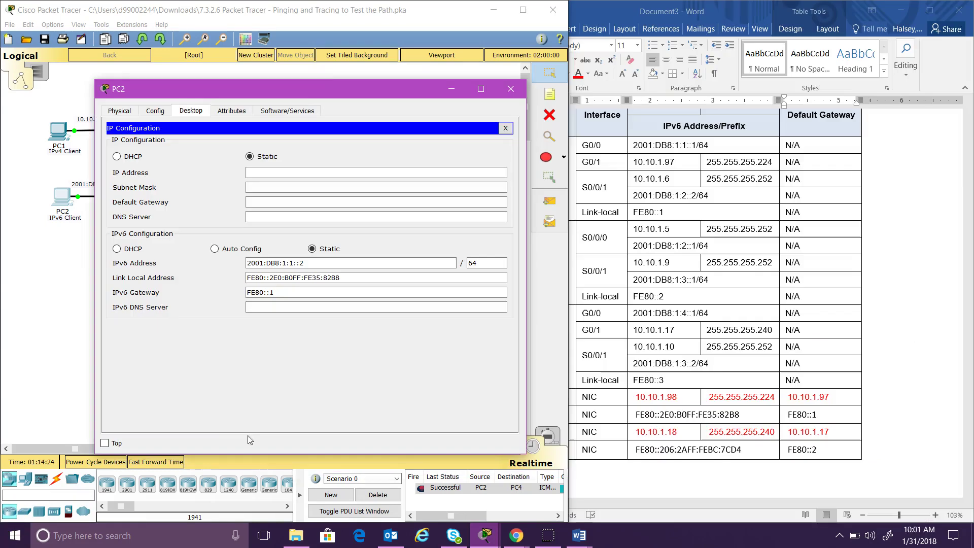
Replace PC2's address in the Word addressing table with 2001:DB8:1:1::2 from its IP configuration, and close PC2.
left_click(338, 380)
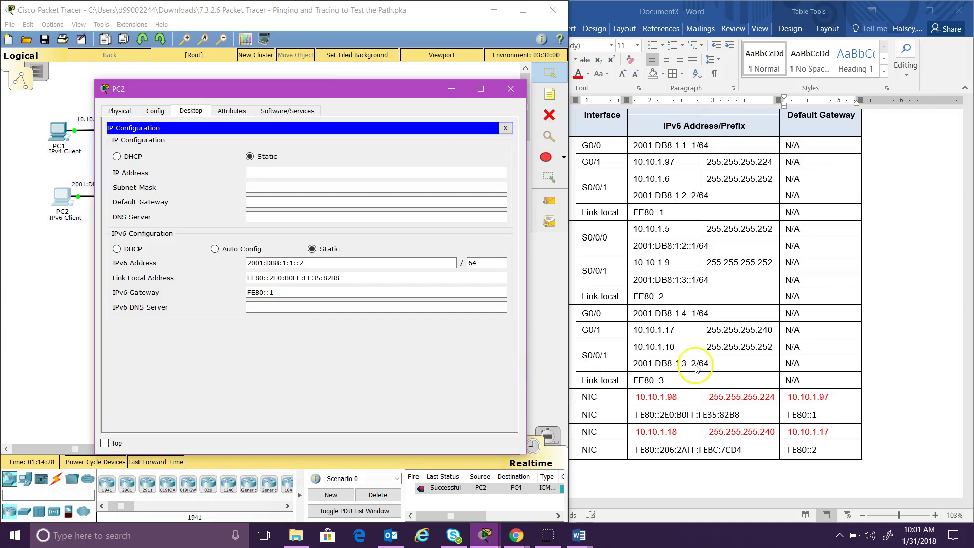
left_click(747, 413)
left_click_drag(742, 415, 635, 418)
key("Delete")
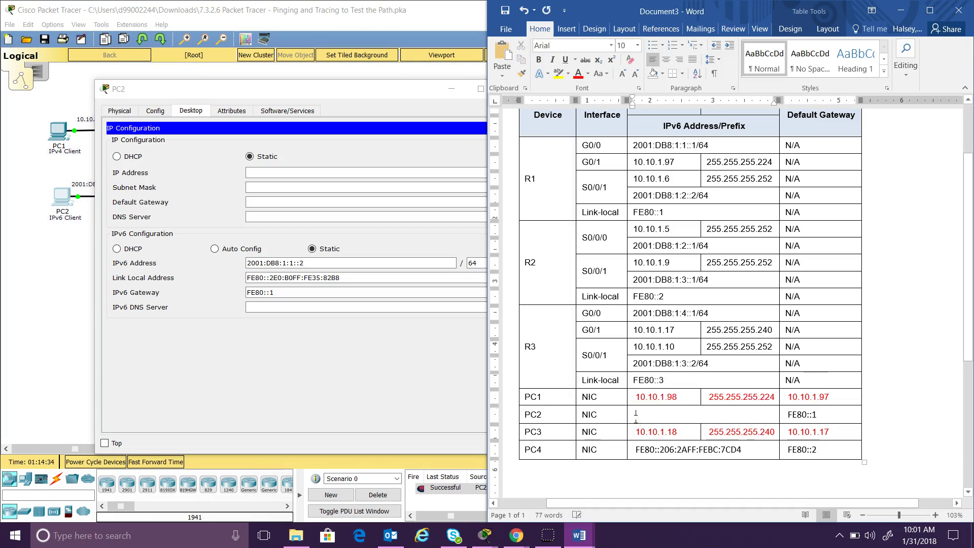
left_click(345, 263)
left_click_drag(344, 263, 246, 264)
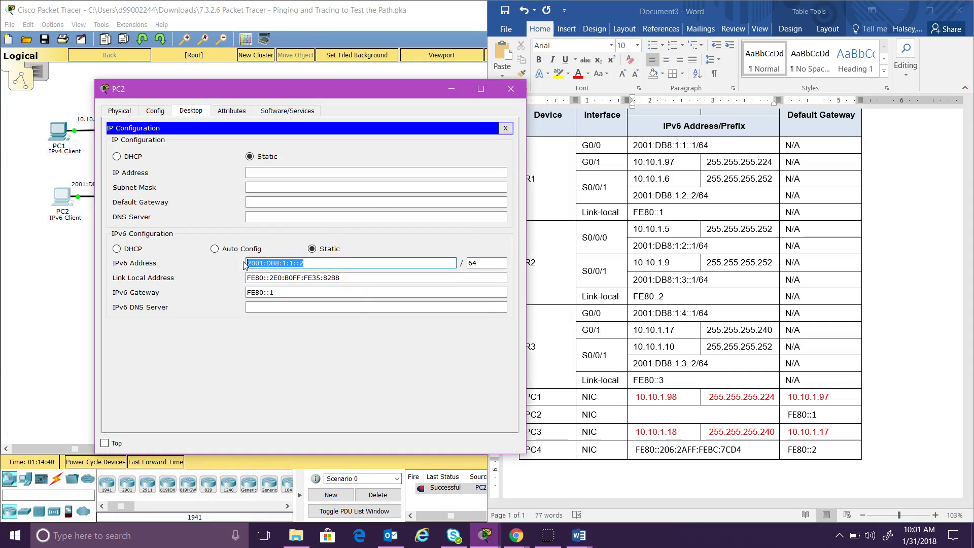
left_click(670, 416)
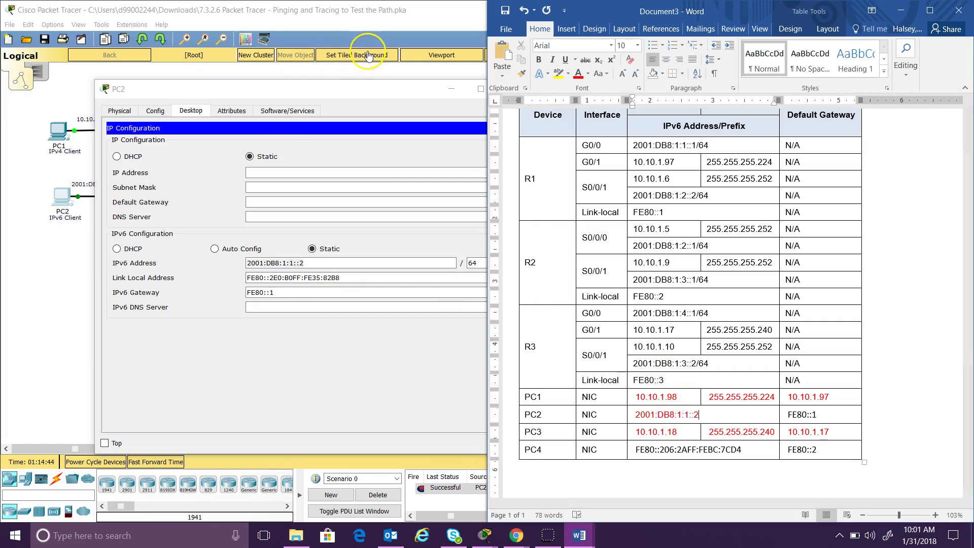
left_click(370, 87)
left_click(511, 89)
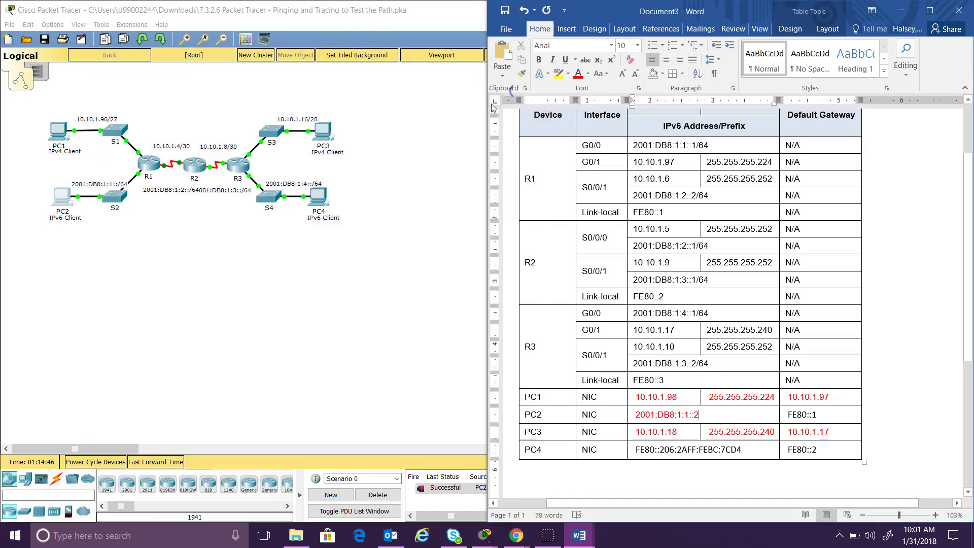
Copy PC4's IPv6 address 2001:DB8:1:4::2 from its IP configuration and minimize the PC4 window.
left_click(319, 203)
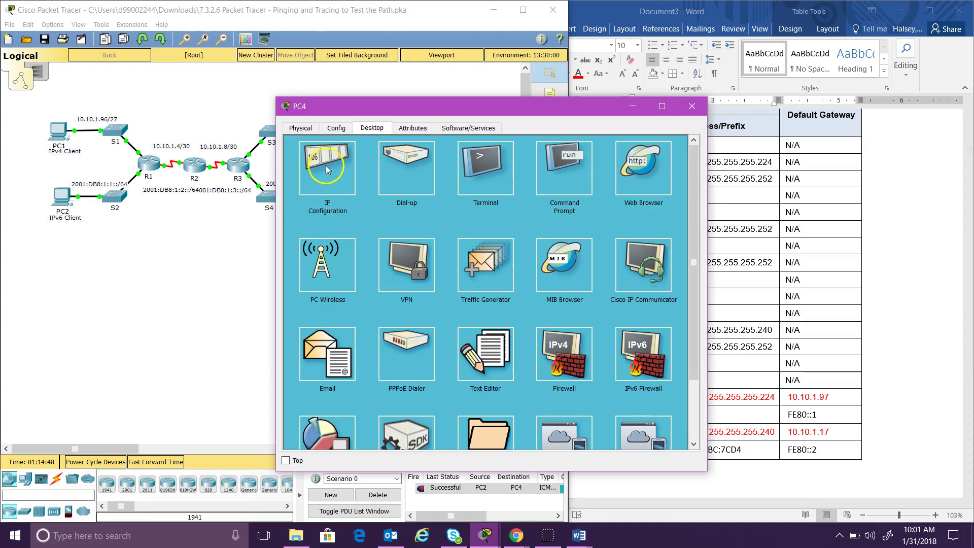
left_click(325, 165)
left_click_drag(508, 278, 410, 280)
key("ctrl+c")
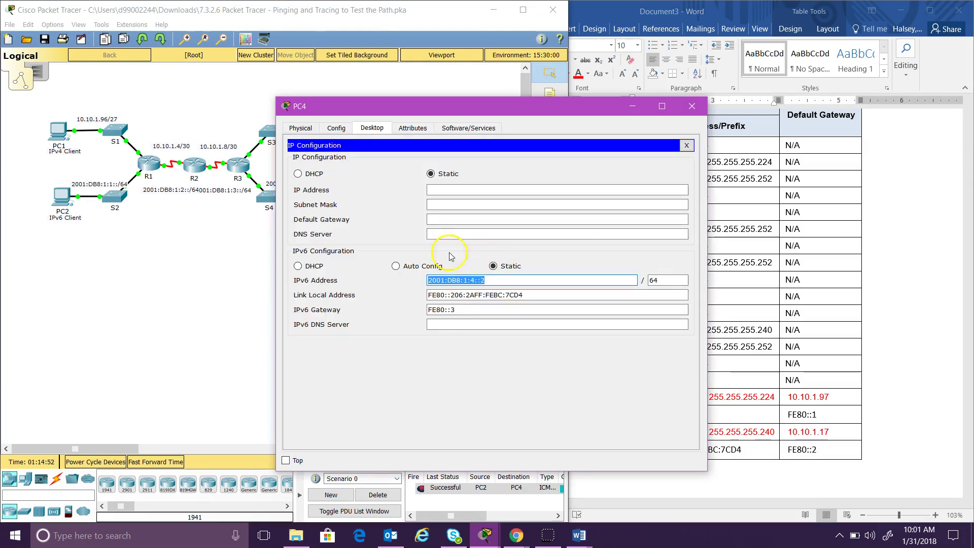
left_click(633, 106)
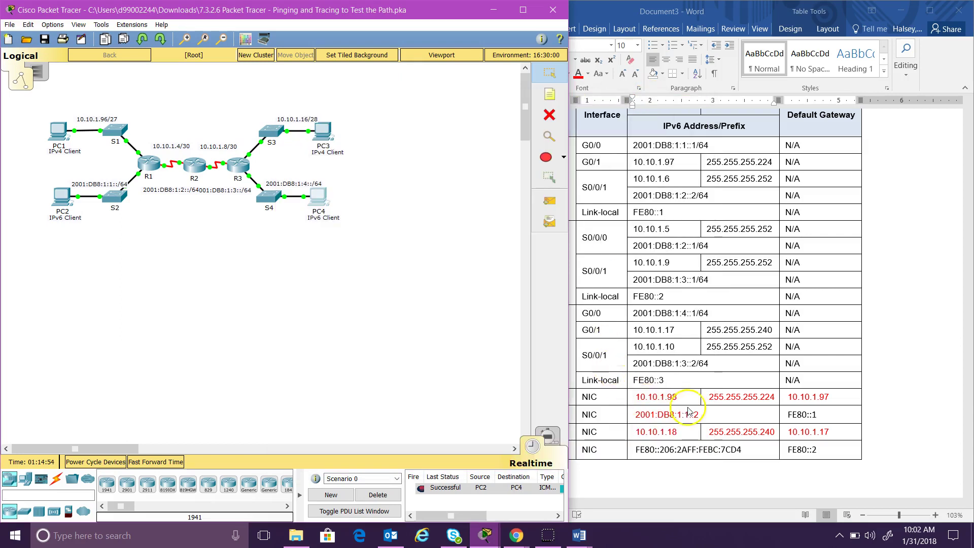
In the Word addressing table, replace PC4's link-local address with the copied 2001:DB8:1:4::2.
left_click(732, 450)
left_click_drag(742, 450, 633, 456)
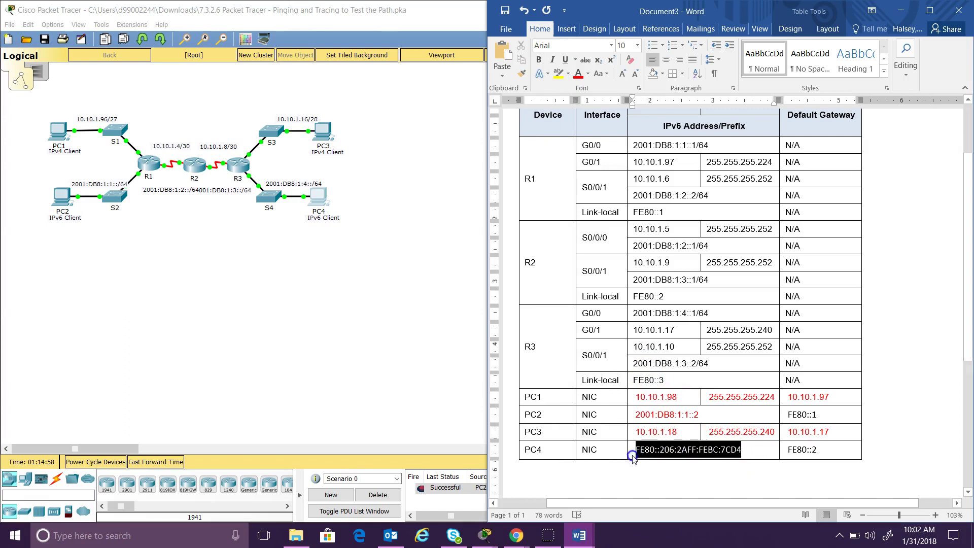
left_click(639, 455)
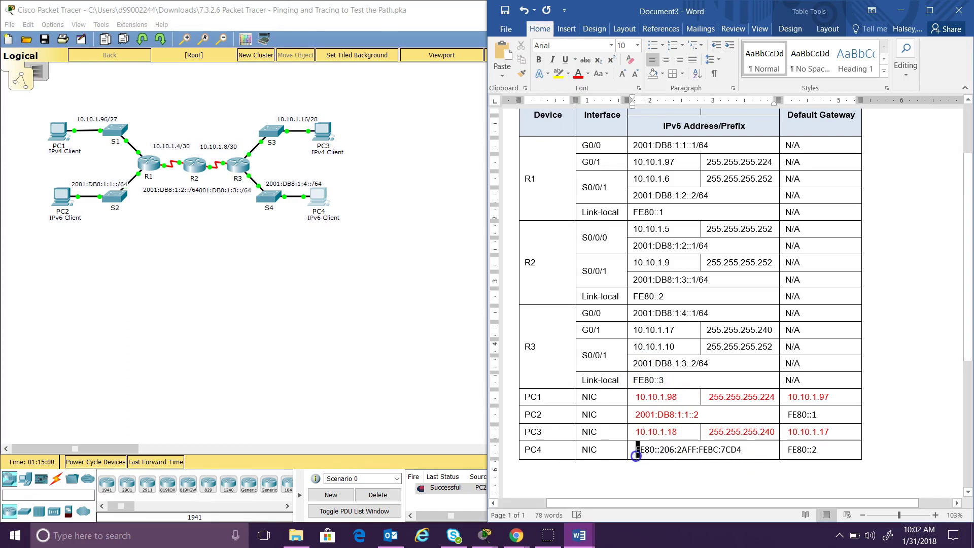
left_click_drag(639, 455, 746, 455)
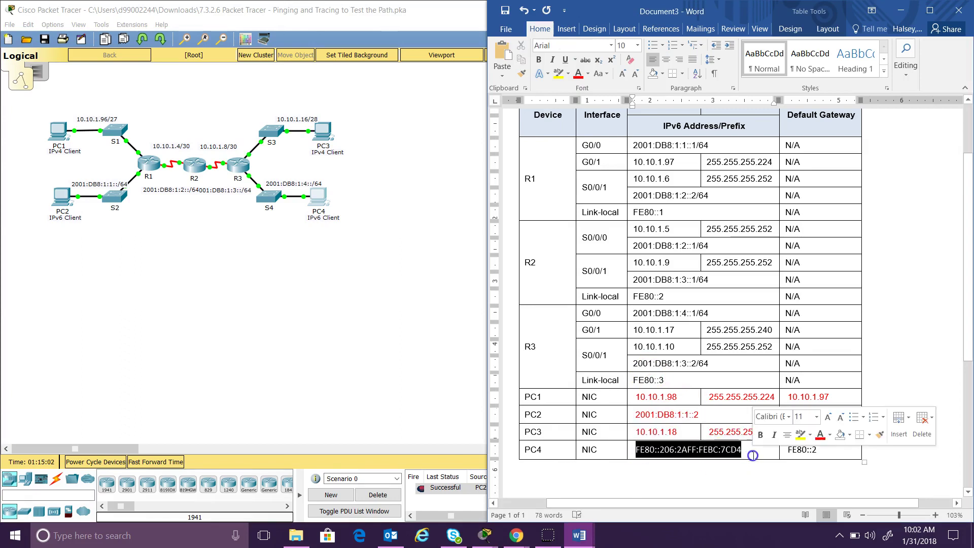
key("ctrl+v")
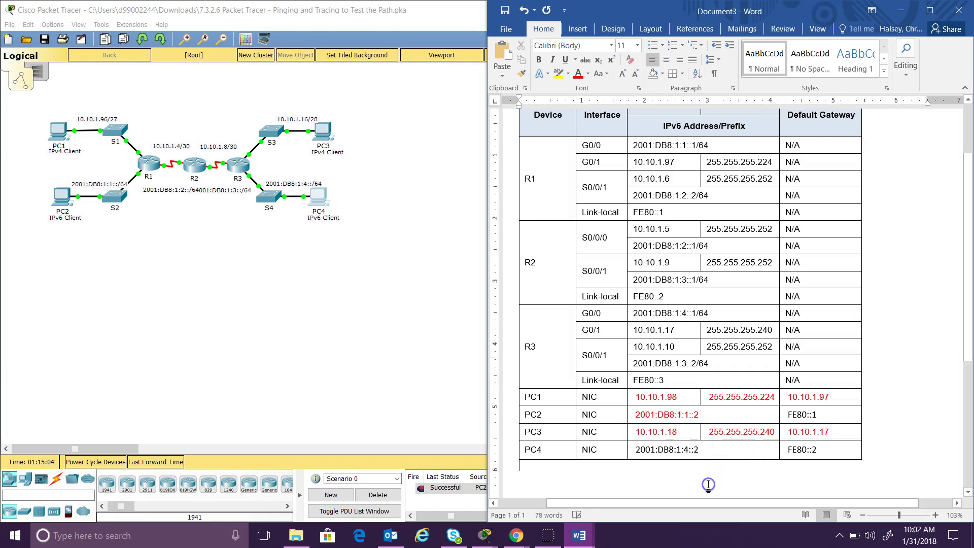
Open PC2's command prompt beside the addressing table and stop the running trace.
left_click(59, 197)
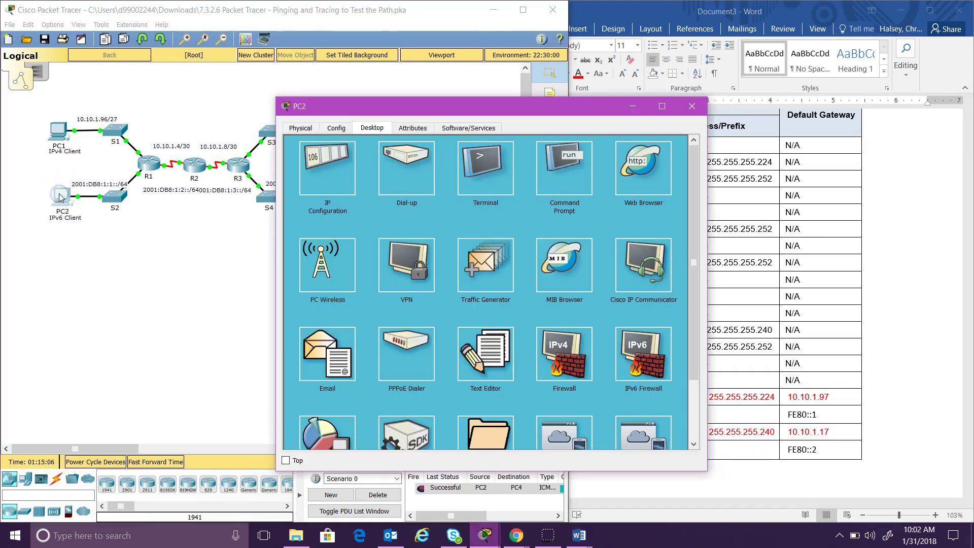
left_click_drag(415, 102, 219, 100)
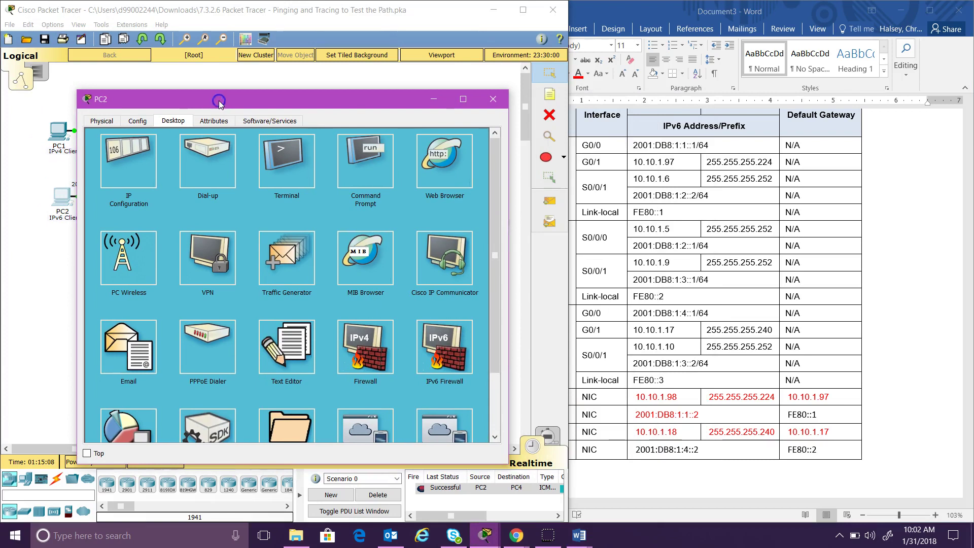
left_click(361, 162)
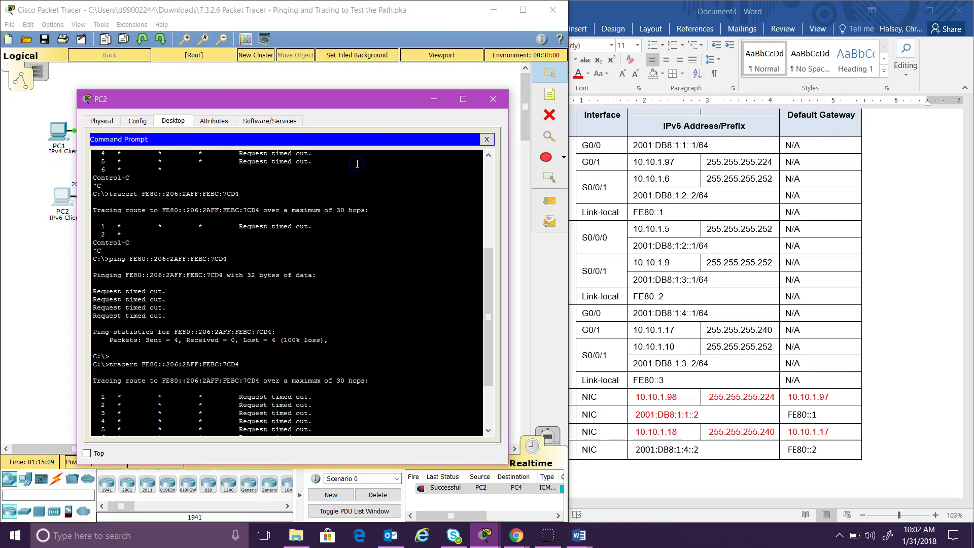
left_click(275, 264)
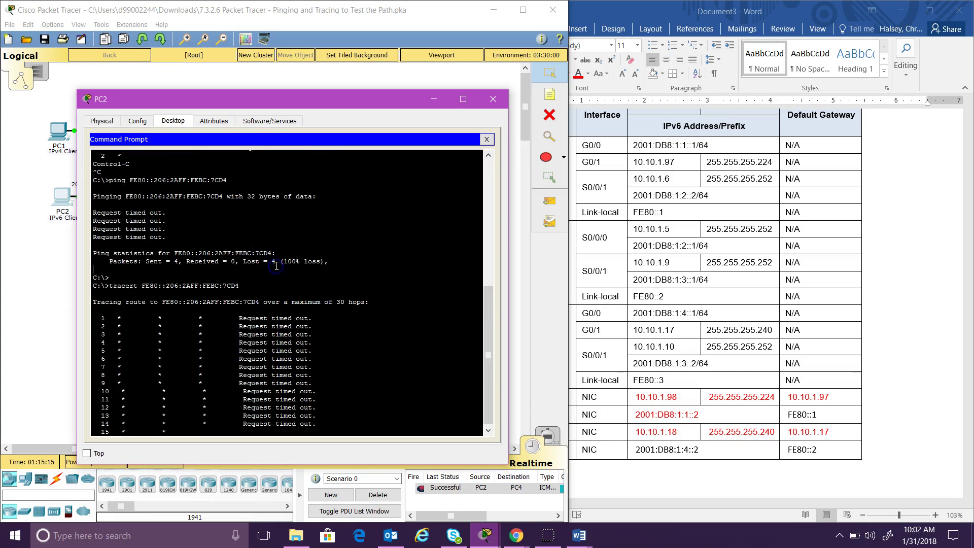
key("ctrl+c")
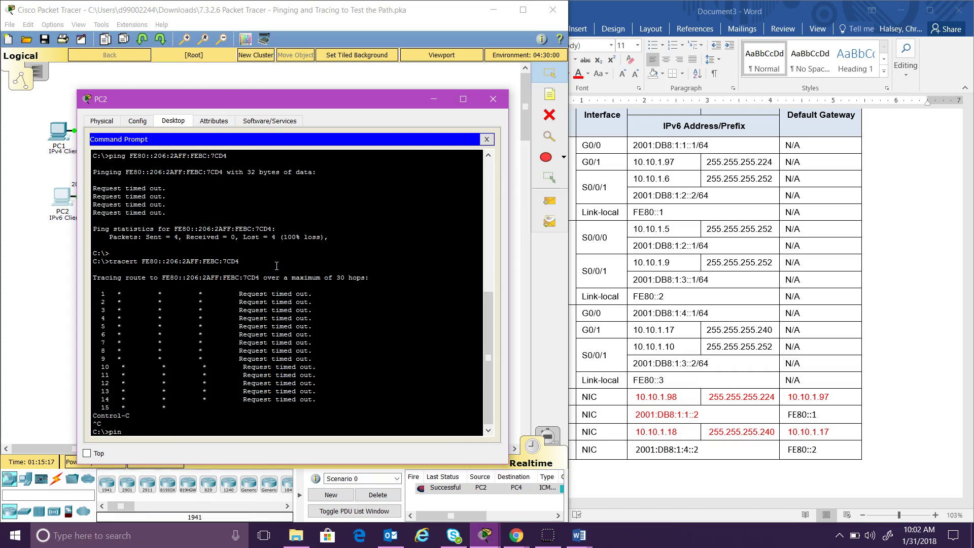
Ping PC4 at 2001:DB8:1:4::2 from PC2's command prompt, and close PC2.
type("ping")
right_click(147, 430)
left_click(173, 450)
key("Return")
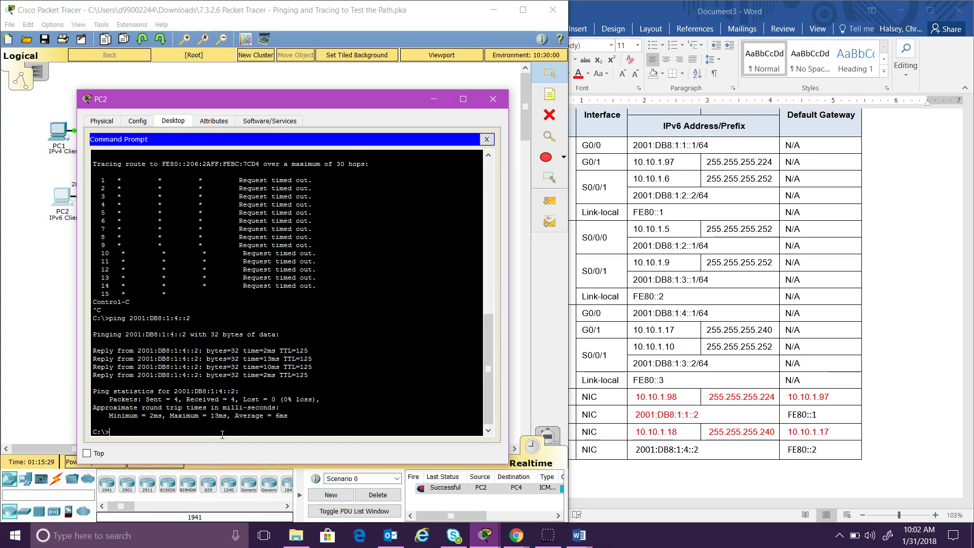
left_click(493, 100)
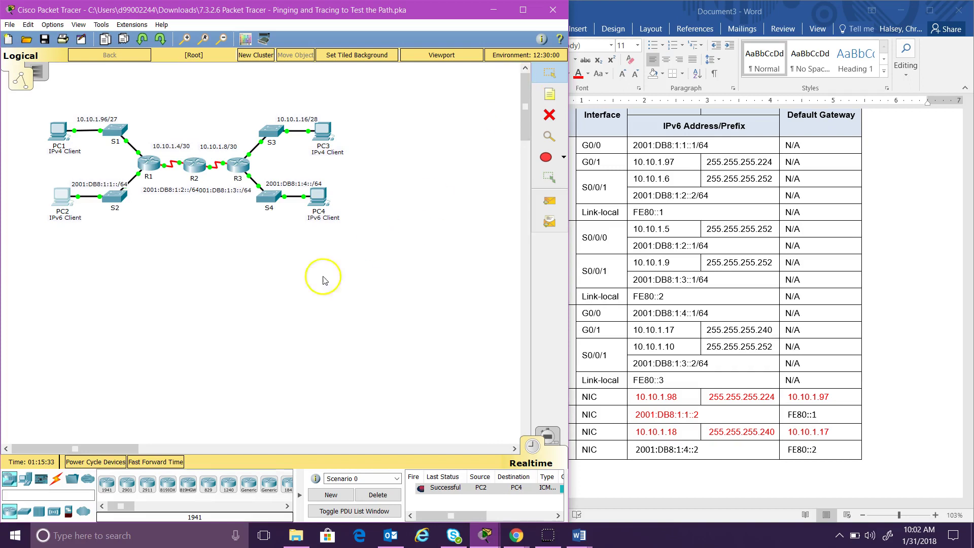